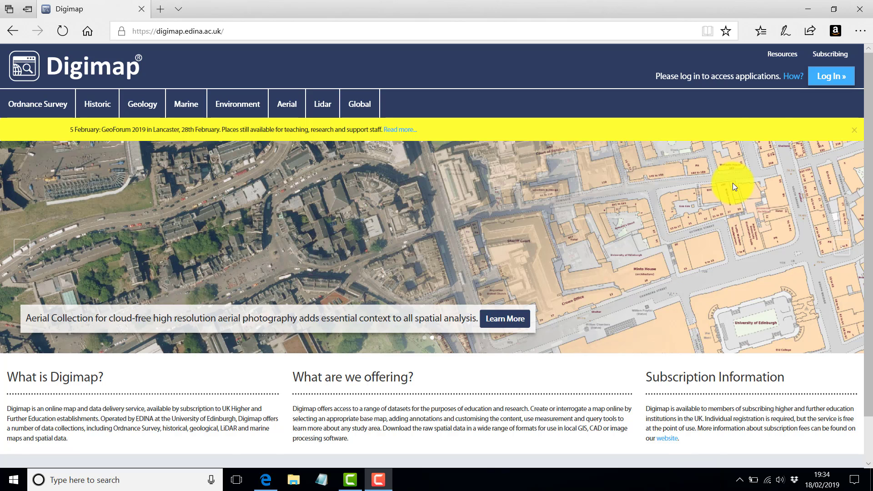
Log in to Digimap through the University of Dundee and open the Ordnance Survey Data Download application.
left_click(838, 77)
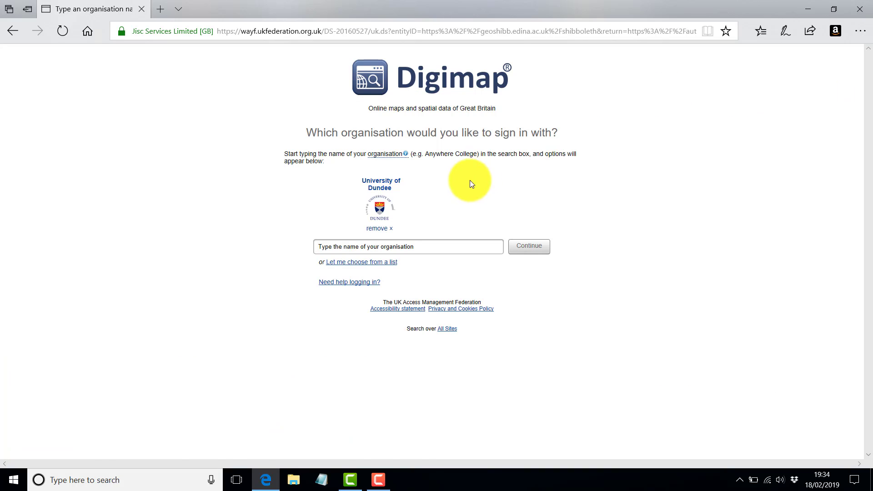
left_click(379, 184)
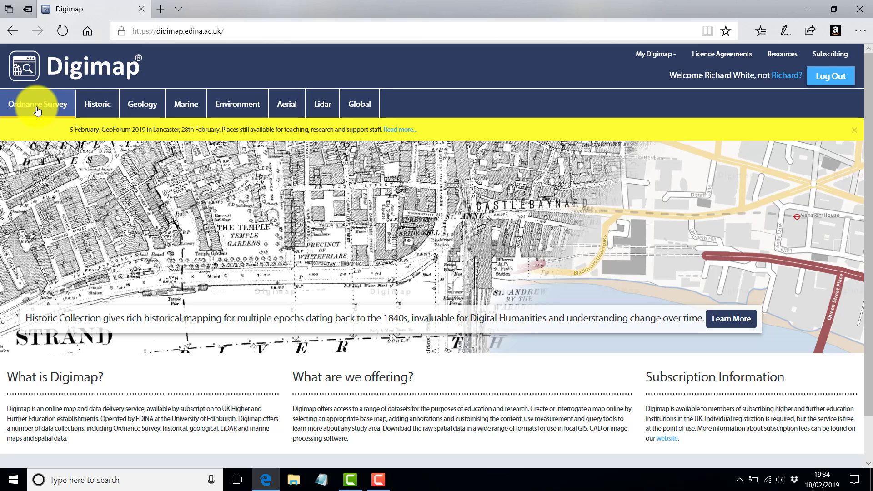
left_click(36, 109)
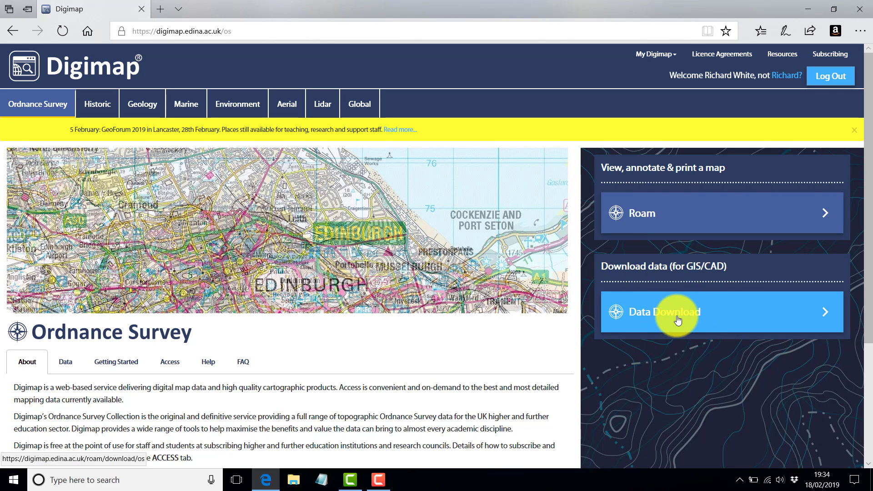
left_click(679, 317)
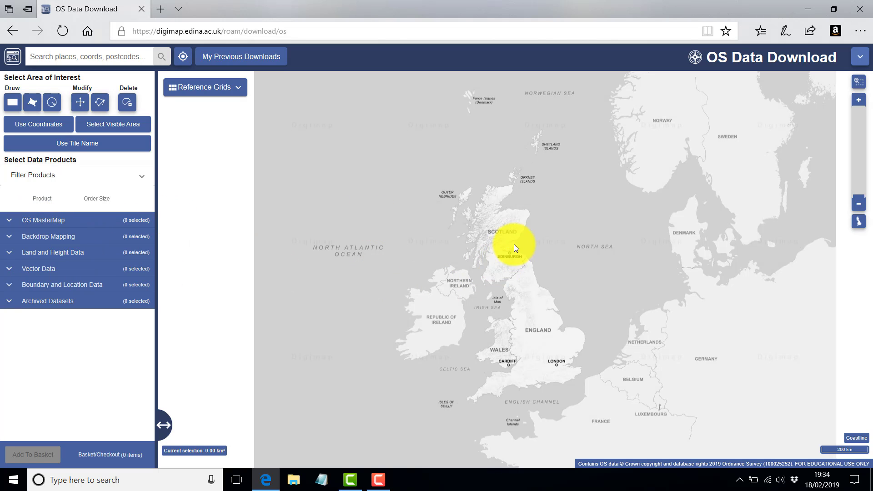
Locate the town centre and eastern coast of St Andrews on the map at street level.
scroll(522, 249, "up", 2)
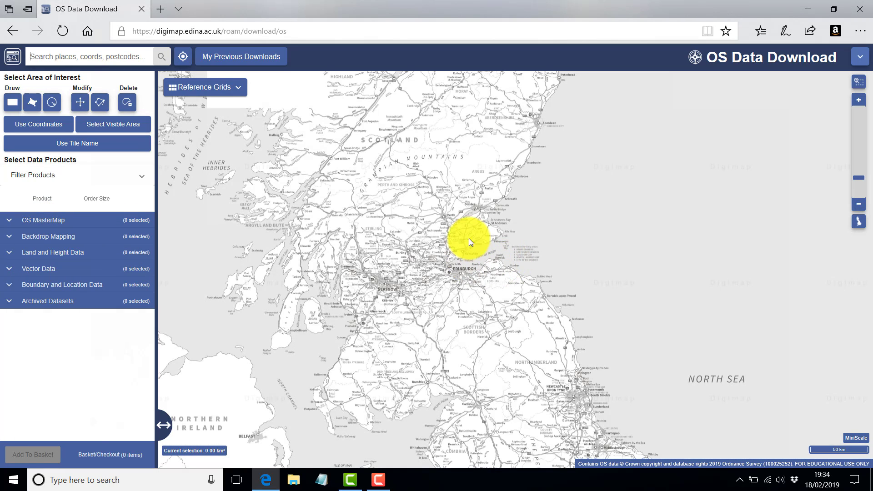
scroll(517, 247, "up", 3)
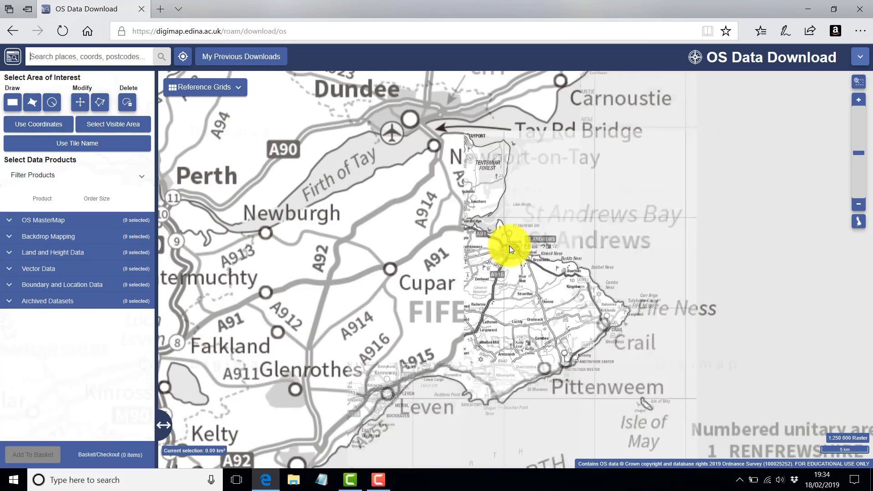
scroll(510, 249, "up", 1)
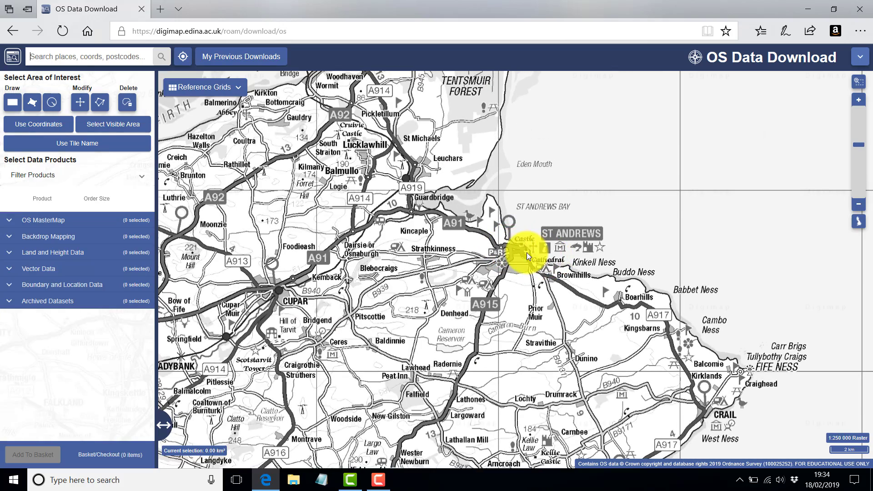
scroll(526, 252, "up", 4)
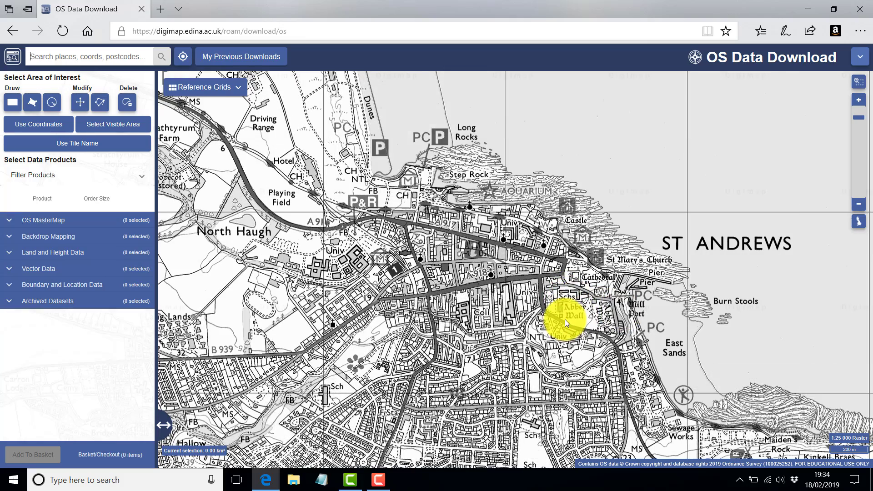
left_click_drag(564, 319, 419, 229)
scroll(411, 228, "up", 2)
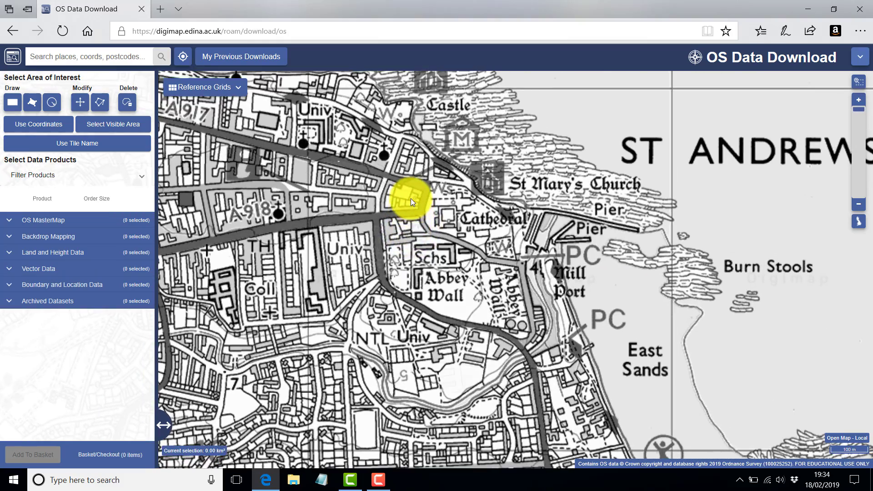
left_click_drag(420, 189, 478, 273)
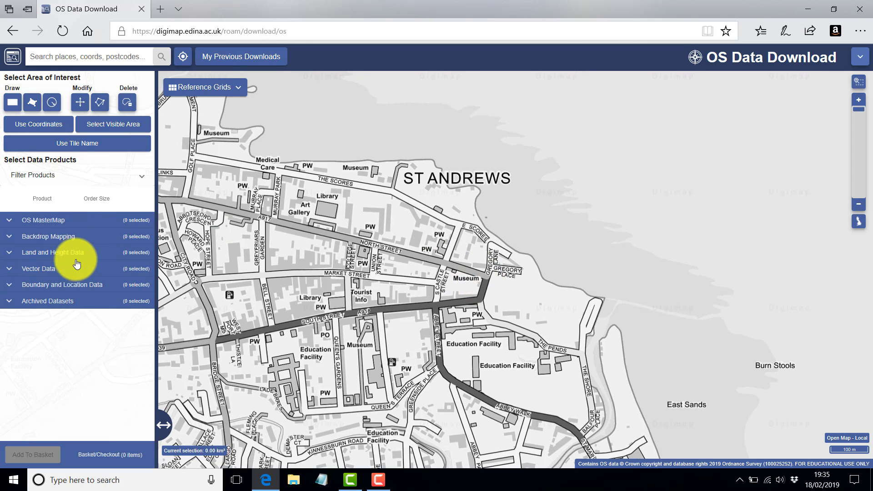
Select the OS MasterMap Topography and the OS Terrain 5 Contours data products.
left_click(9, 225)
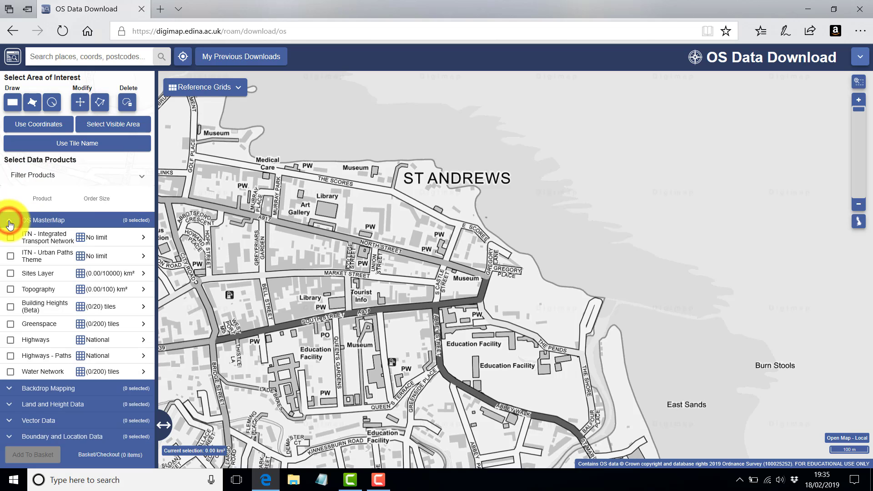
left_click(11, 290)
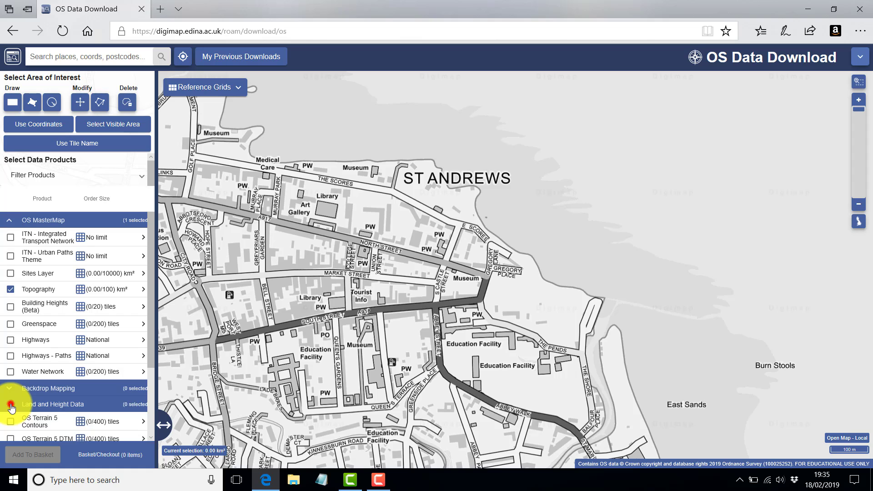
left_click(11, 405)
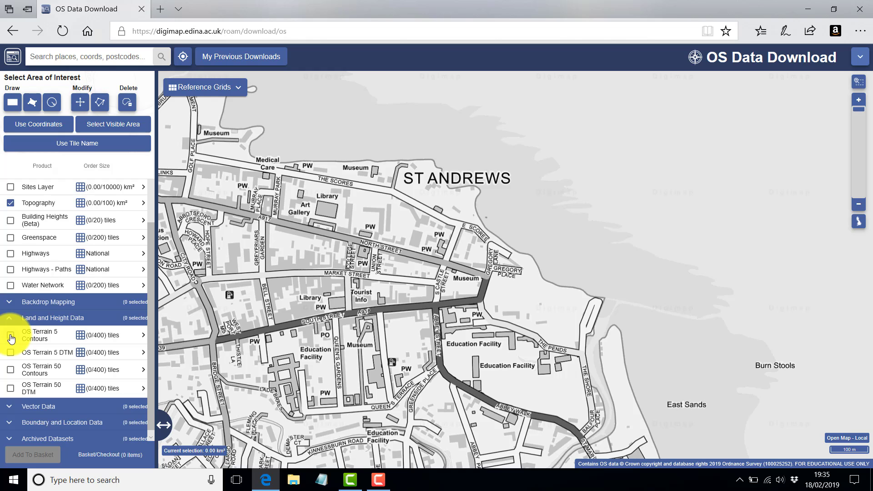
left_click(11, 336)
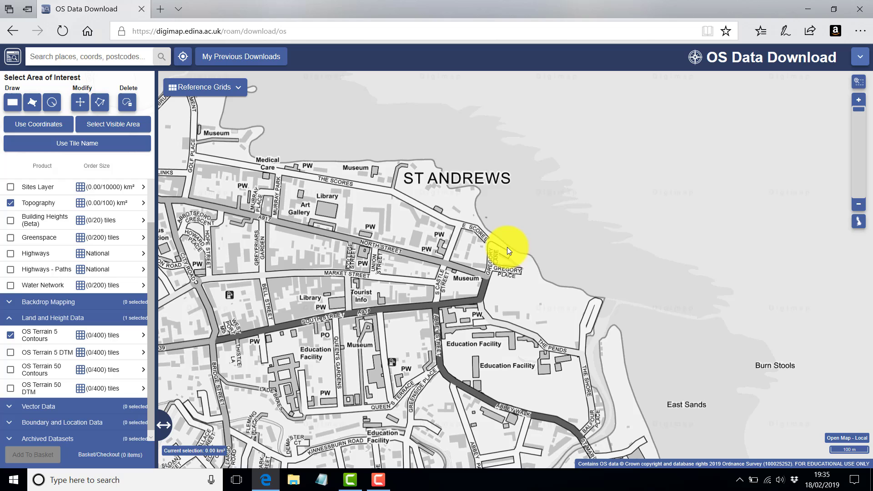
Draw a rectangular area of interest of about 0.40 km² over eastern St Andrews and add the selected products to the basket.
left_click(12, 104)
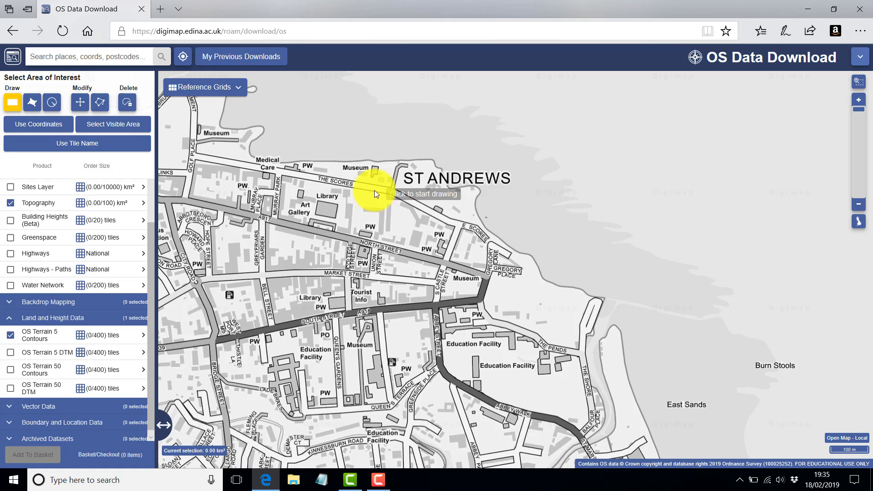
left_click(364, 179)
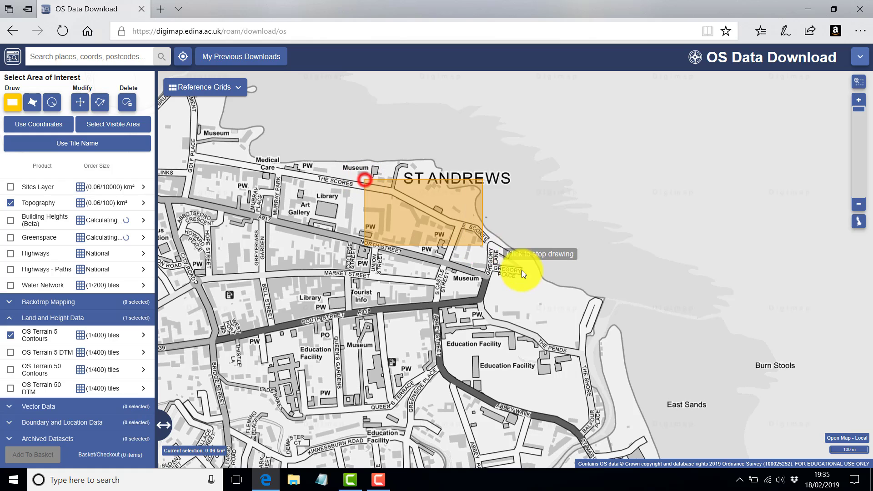
left_click(652, 362)
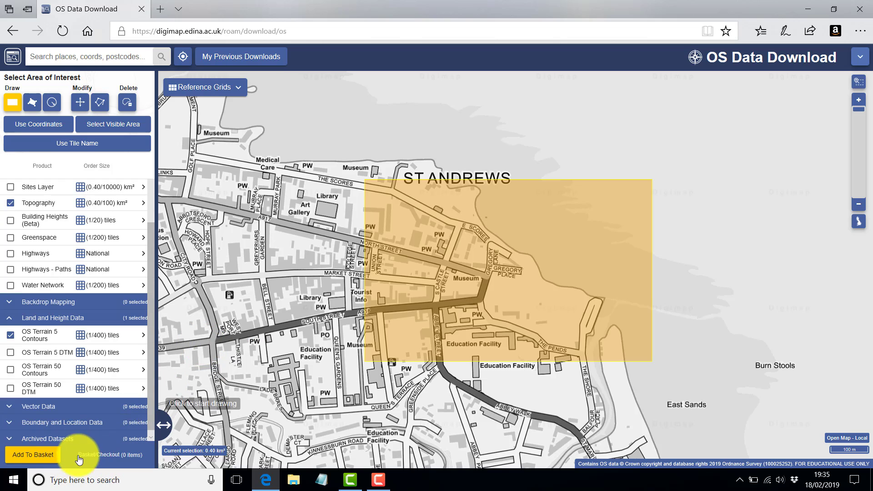
left_click(33, 455)
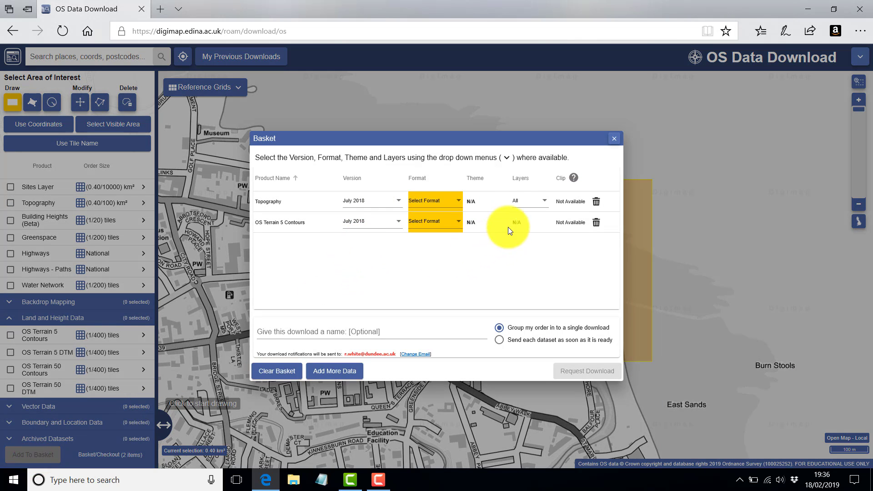
Set the Topography product to DWG format with the Plan theme, and OS Terrain 5 Contours to DWG format.
left_click(460, 205)
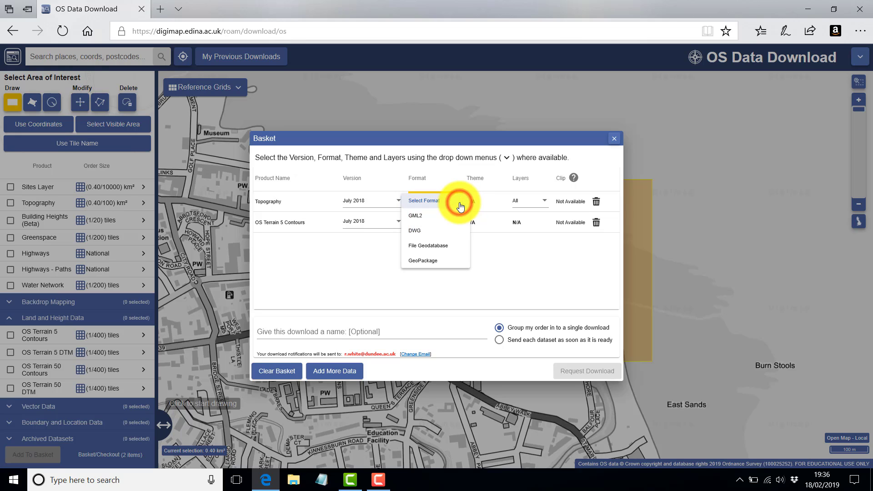
left_click(418, 233)
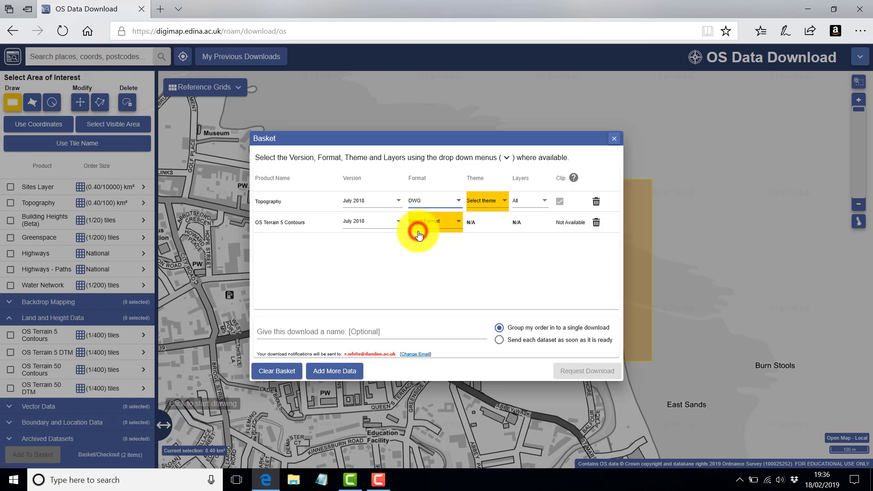
left_click(506, 203)
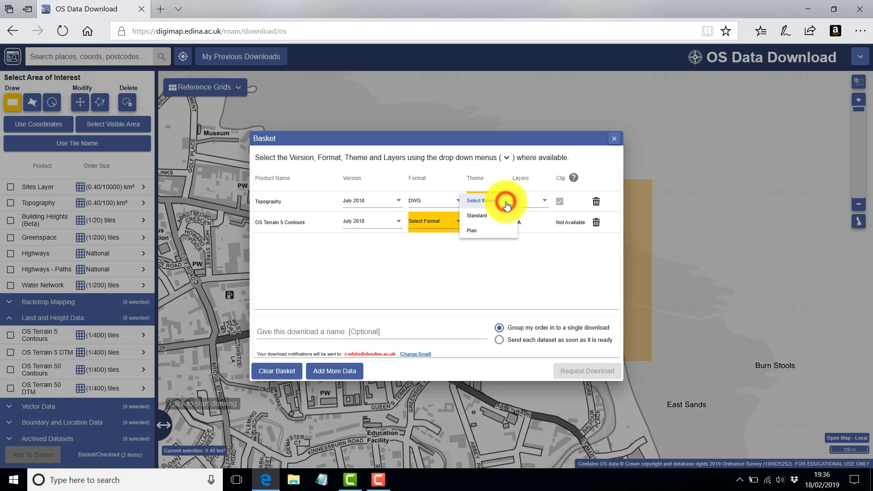
left_click(473, 231)
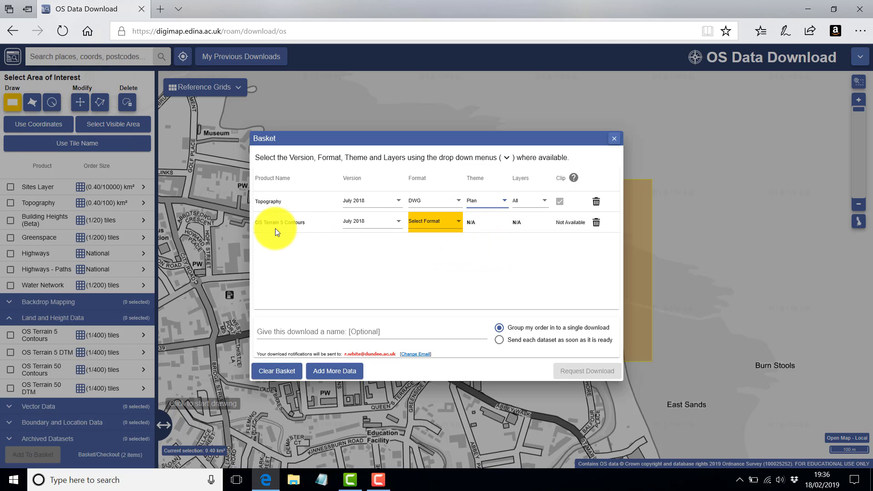
left_click(456, 221)
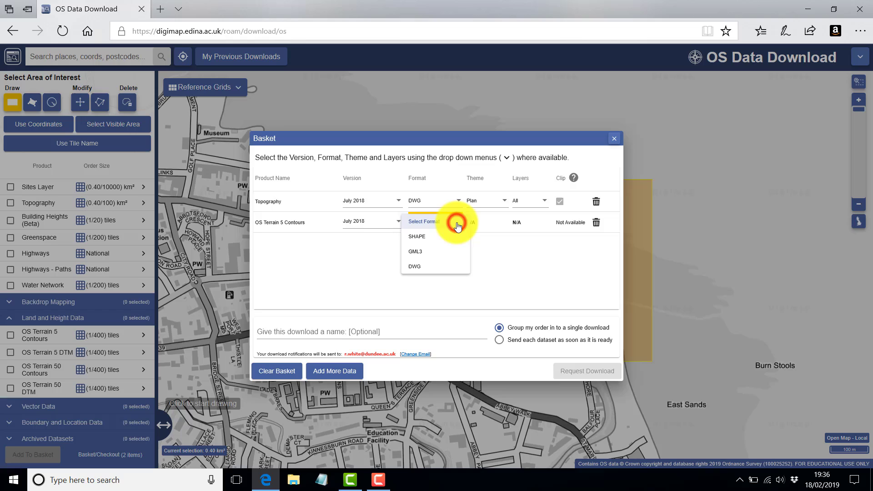
left_click(412, 268)
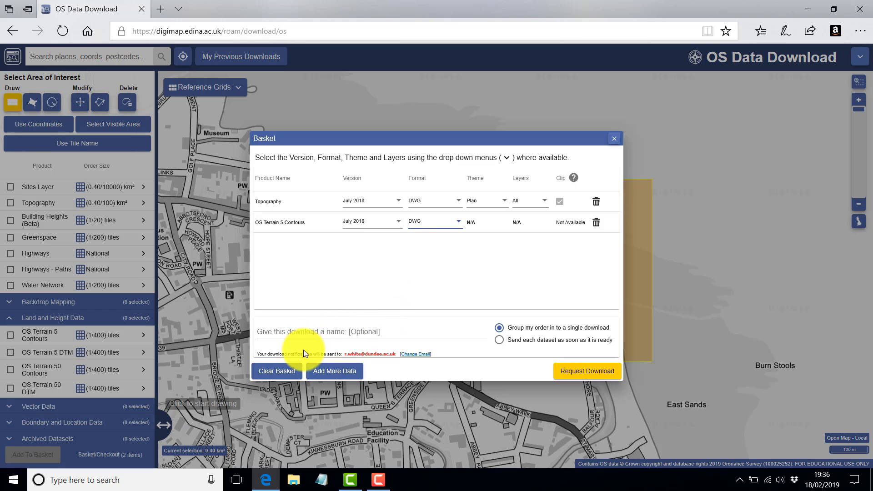
Name the download GP and request it as a single grouped order.
left_click(291, 333)
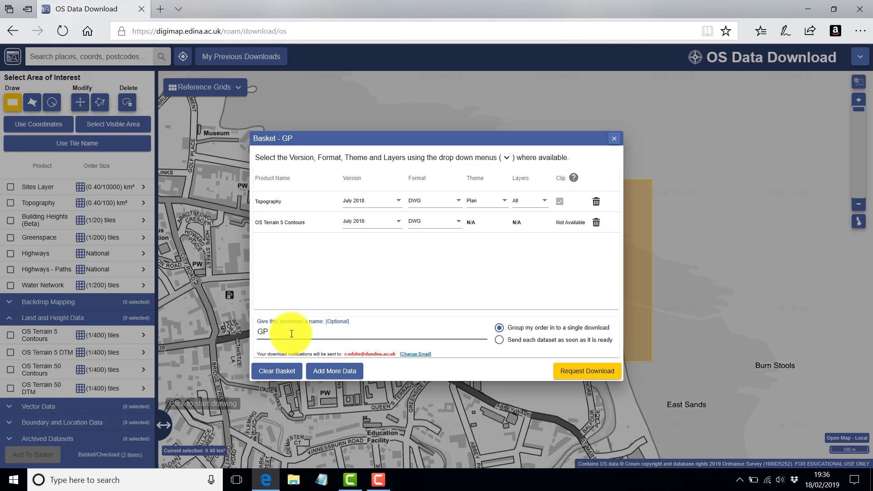
left_click(588, 372)
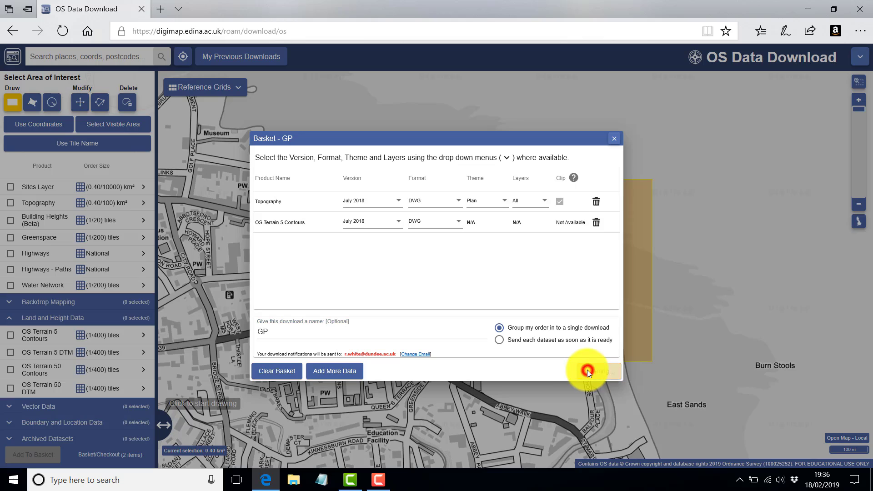
left_click(522, 312)
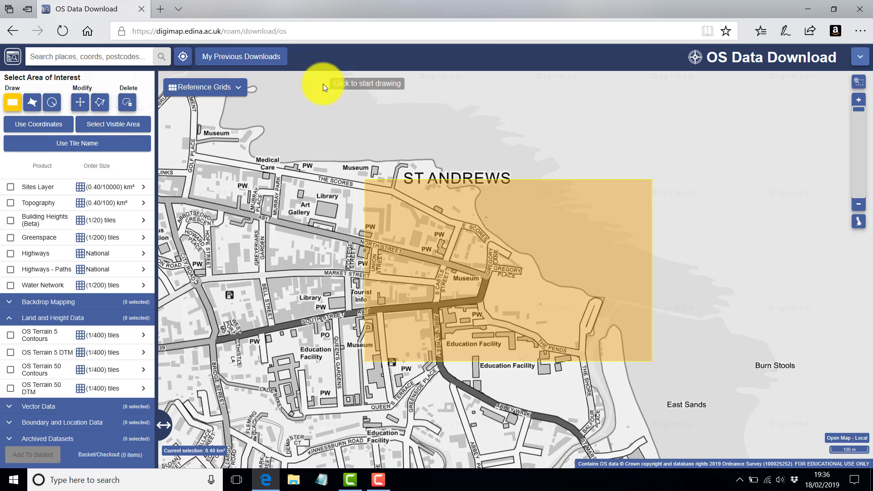
Open the staff e-mail inbox in a new tab through the University of Dundee favourite and open the Digimap order-ready message.
left_click(156, 12)
left_click(759, 31)
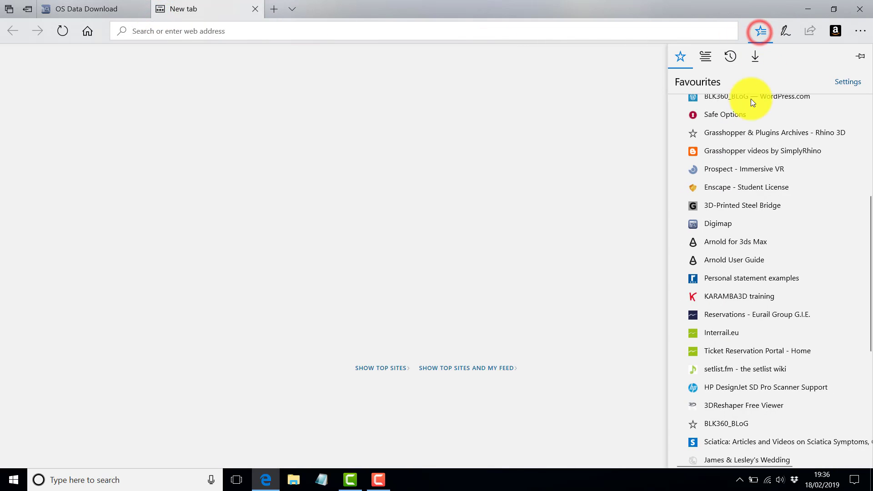
scroll(723, 182, "up", 5)
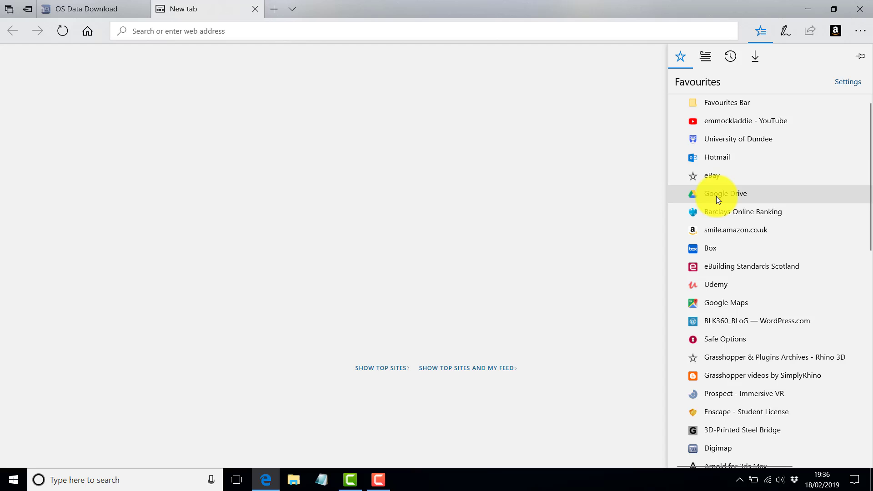
left_click(721, 140)
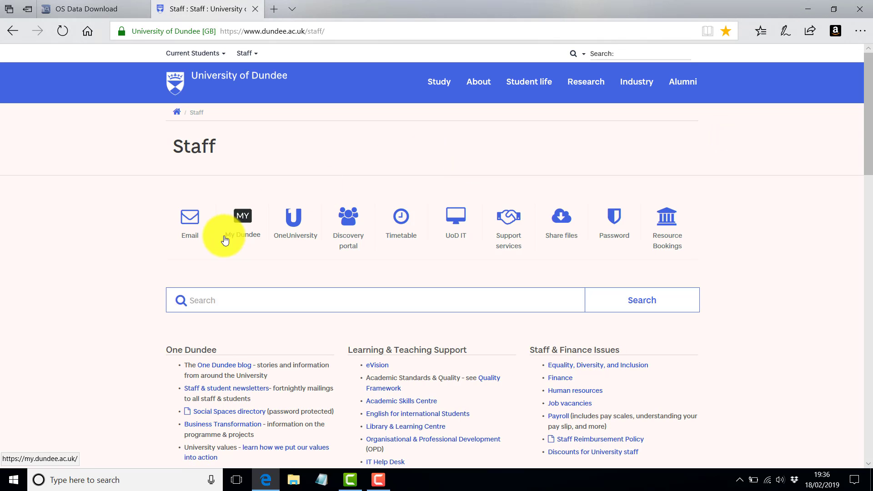
left_click(190, 240)
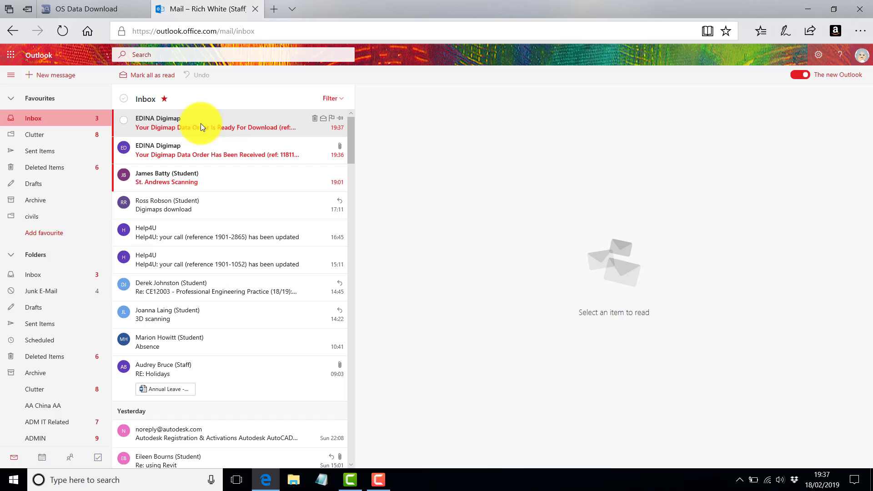
left_click(179, 122)
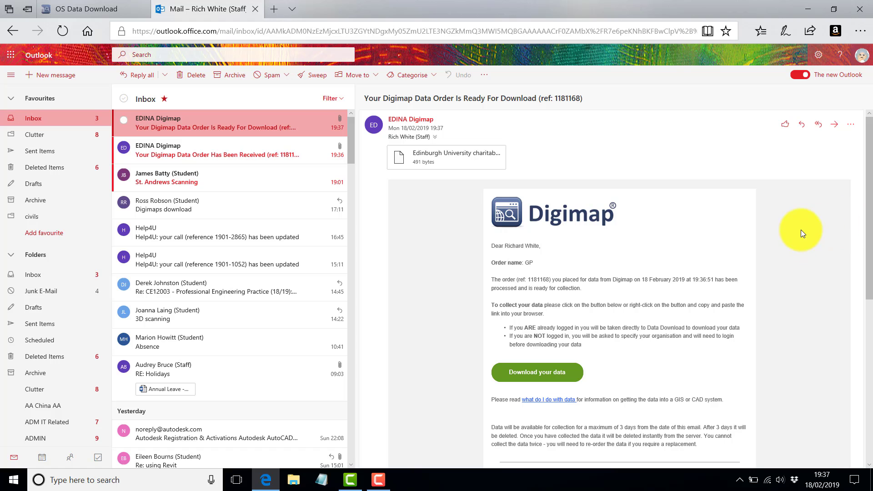
Download the ready GP order from the Digimap e-mail's download link and save its zip file to the Desktop.
left_click_drag(869, 226, 869, 244)
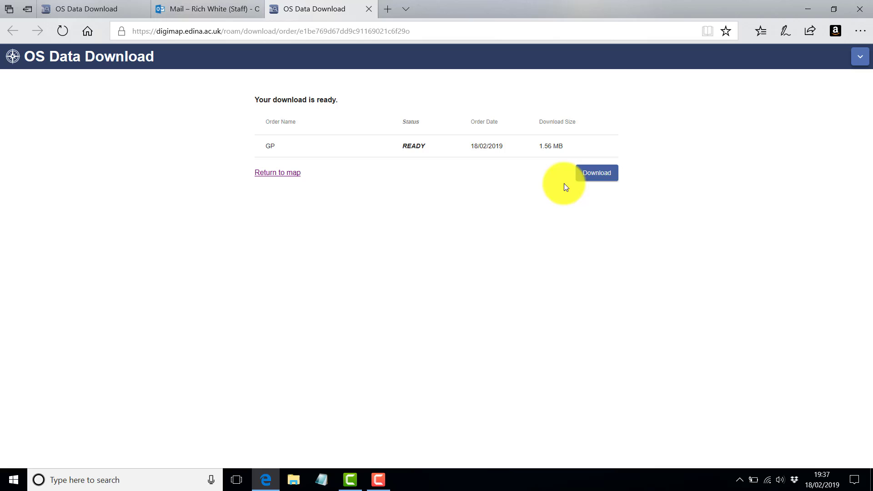
left_click(594, 177)
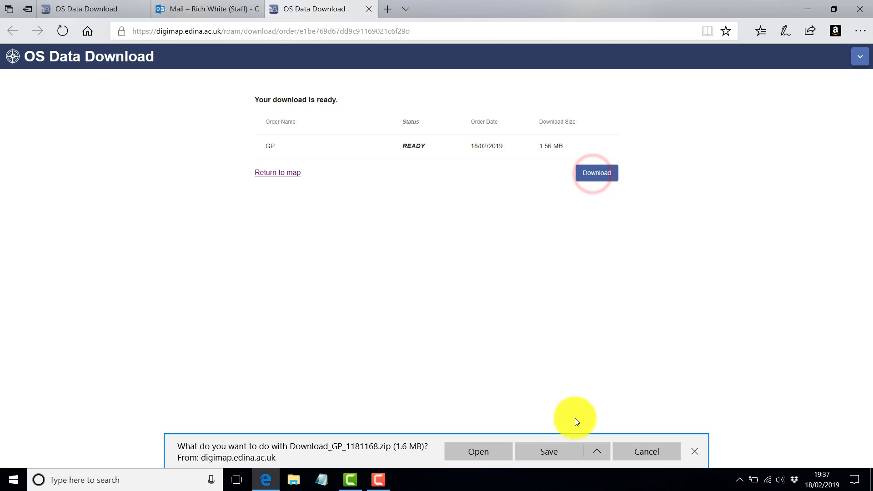
left_click(597, 451)
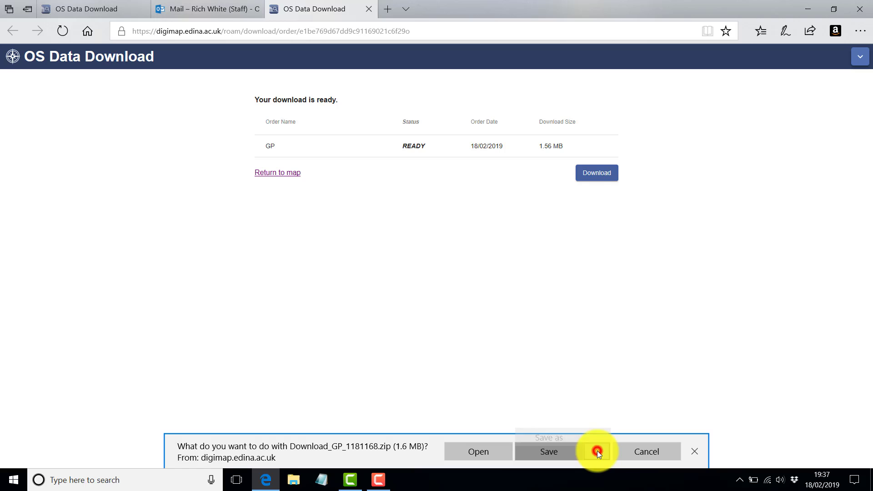
left_click(553, 436)
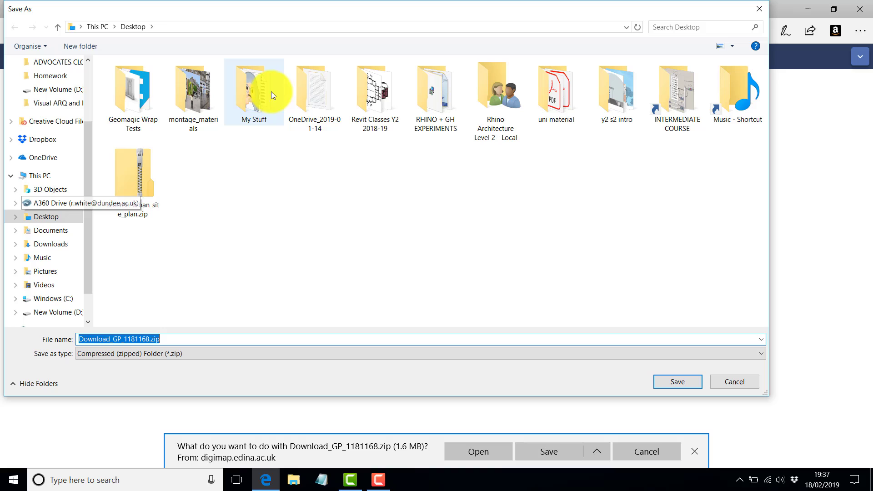
left_click(683, 381)
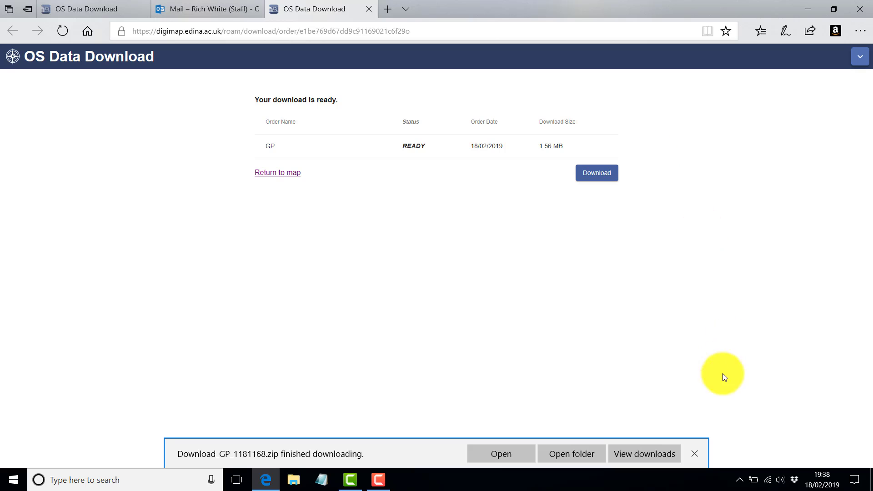
Close the order download page, the mail inbox and the browser.
left_click(369, 10)
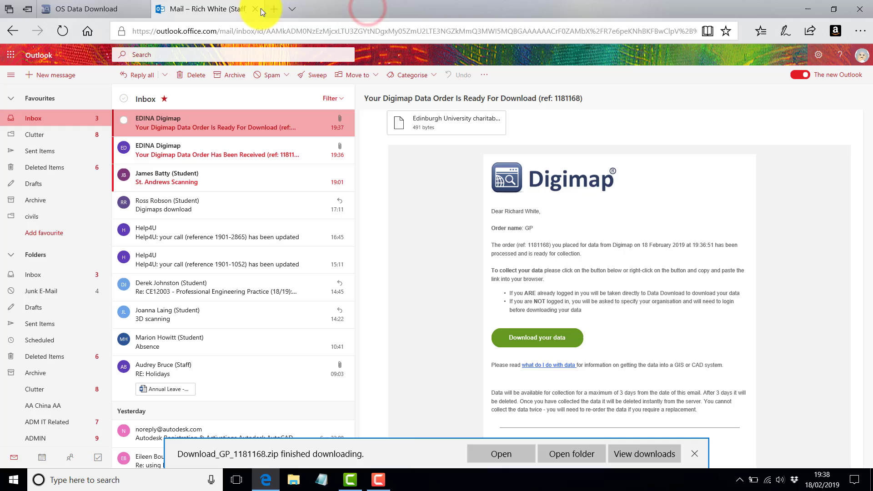
left_click(257, 10)
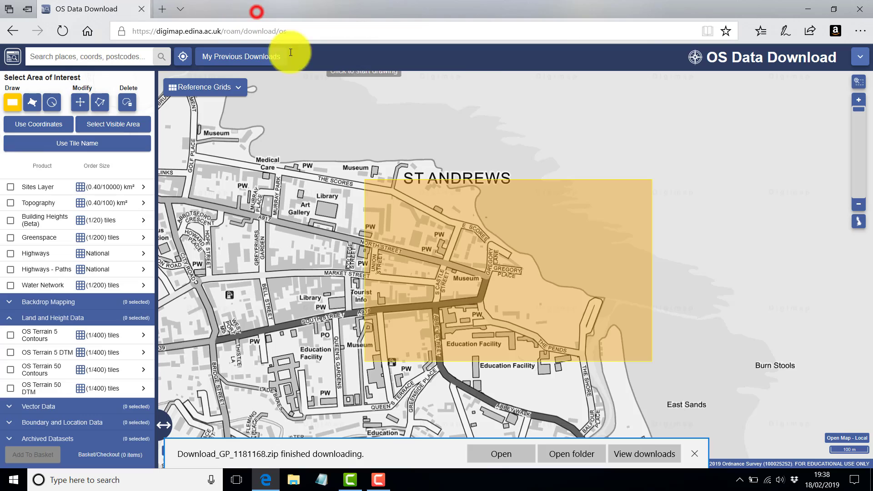
left_click(863, 10)
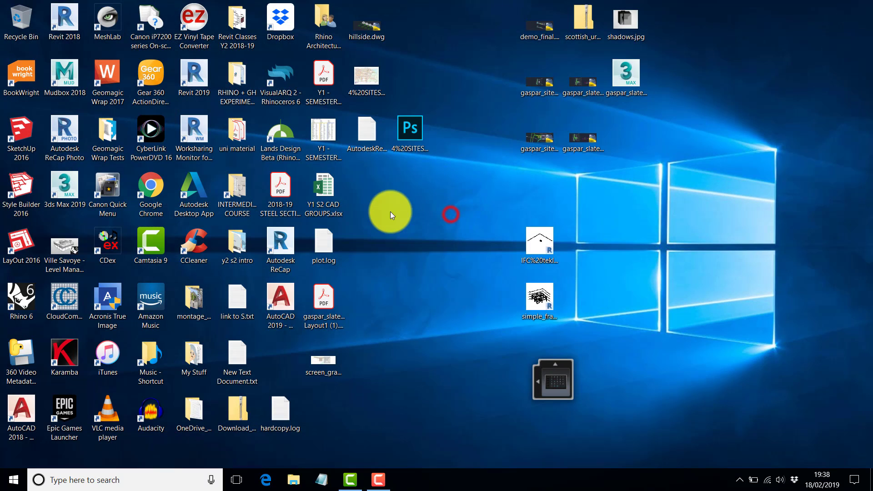
Move the downloaded GP zip file to a free spot on the desktop and extract it to the default Desktop folder.
left_click_drag(389, 307, 411, 253)
right_click(411, 253)
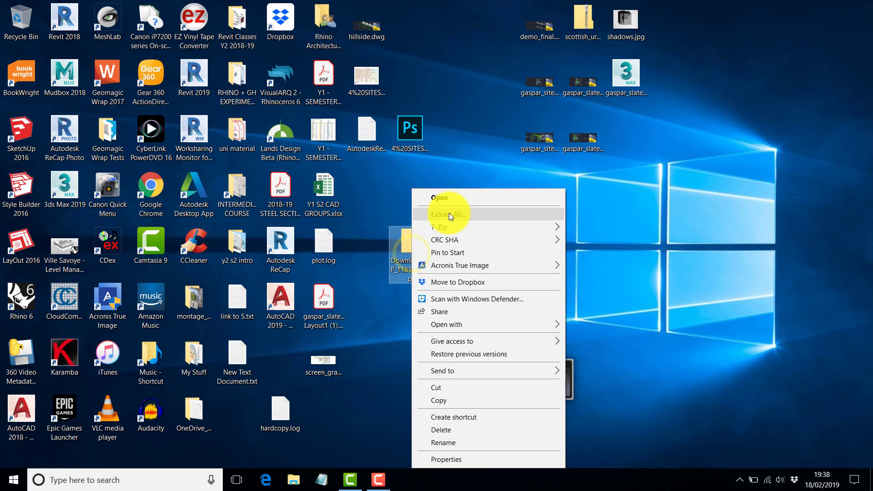
left_click(450, 220)
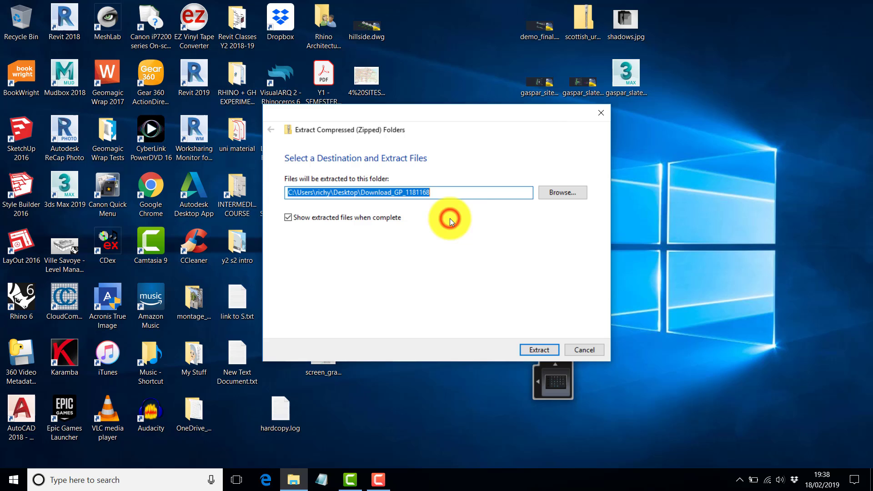
left_click(539, 349)
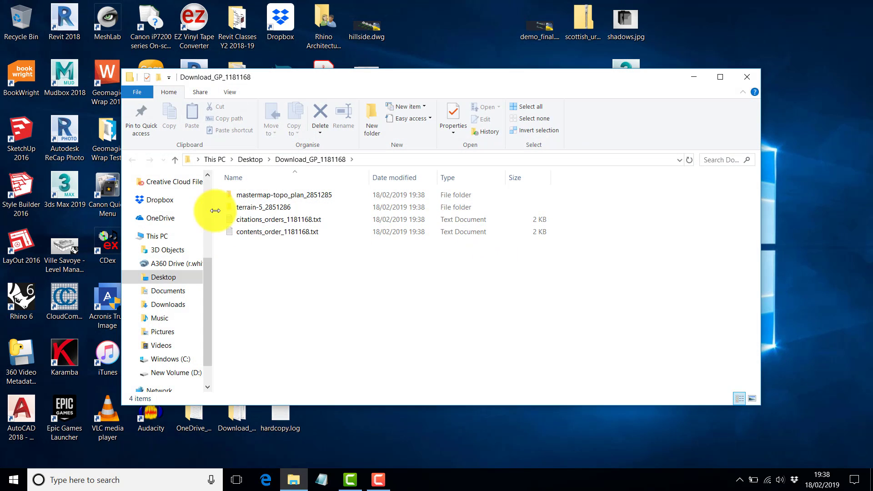
Rename the DWG file in the extracted mastermap-topo_plan folder as gregory_place_MM.
double_click(263, 195)
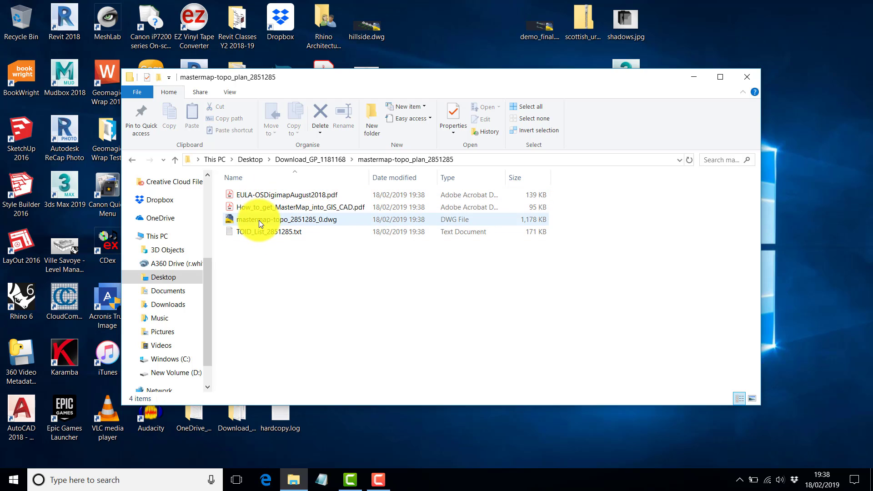
right_click(269, 220)
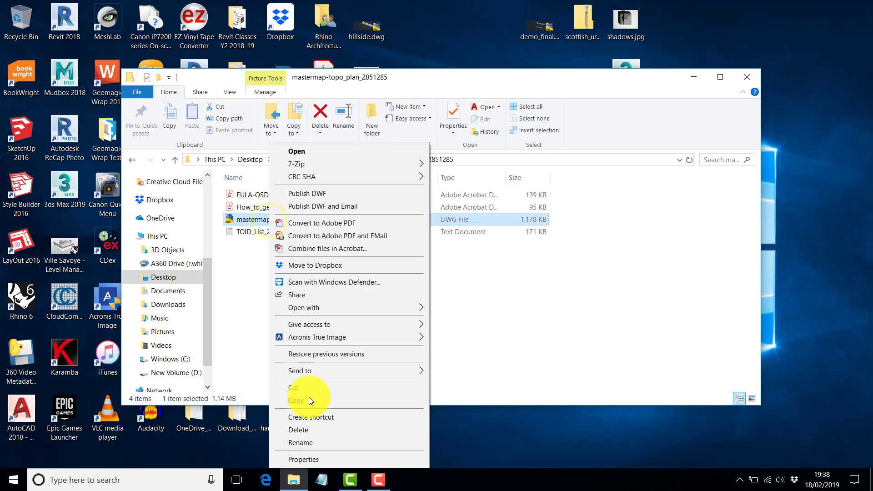
left_click(299, 441)
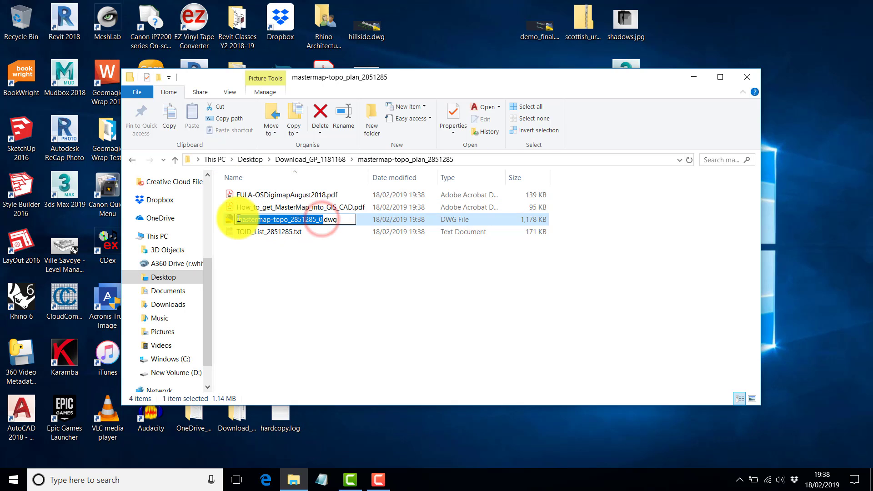
key("BackSpace")
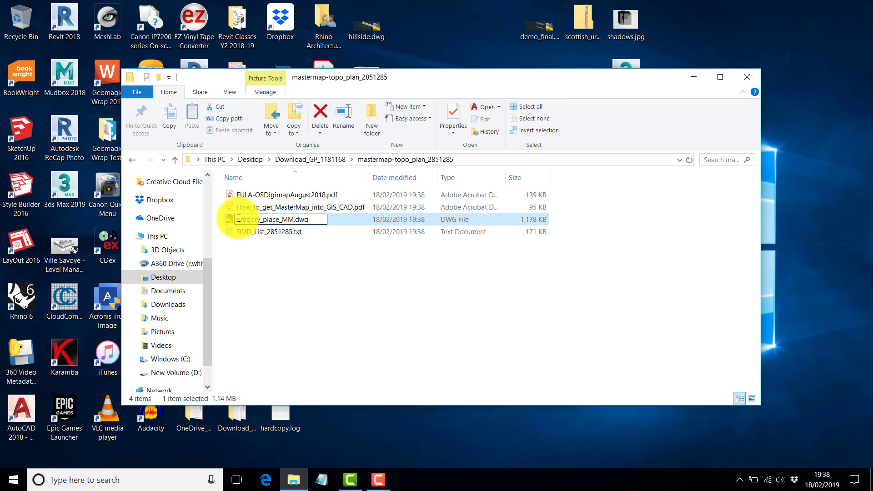
left_click(300, 252)
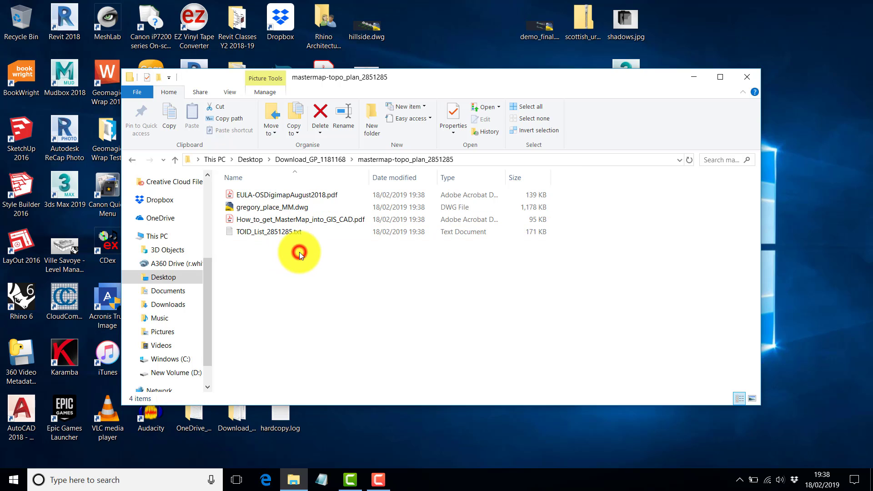
Move gregory_place_MM.dwg out of the mastermap-topo_plan folder into the main GP download folder.
right_click(235, 207)
left_click(270, 386)
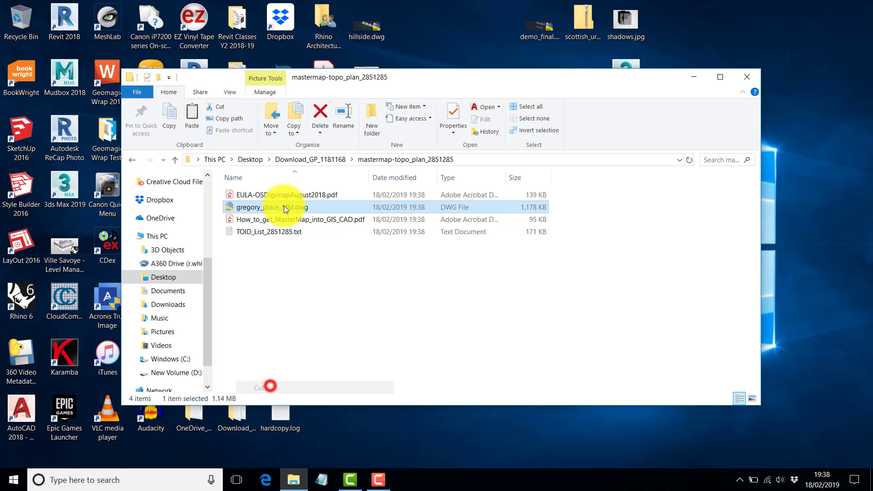
left_click(287, 160)
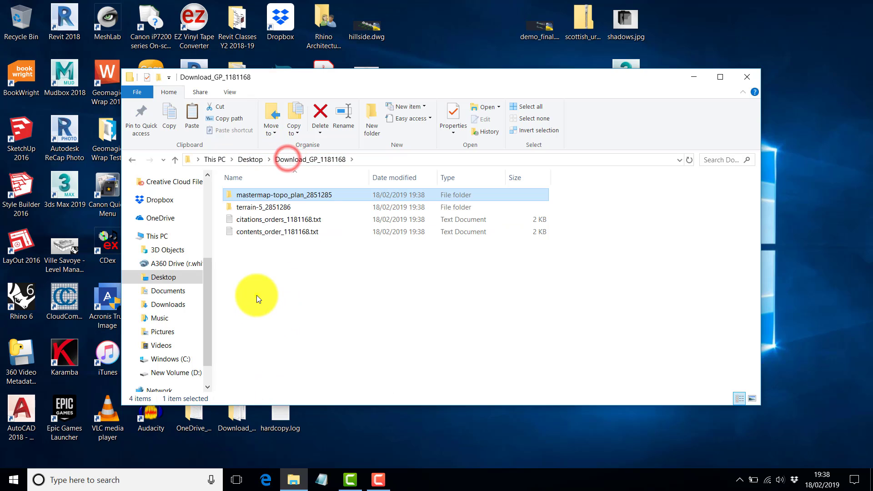
right_click(256, 295)
left_click(285, 182)
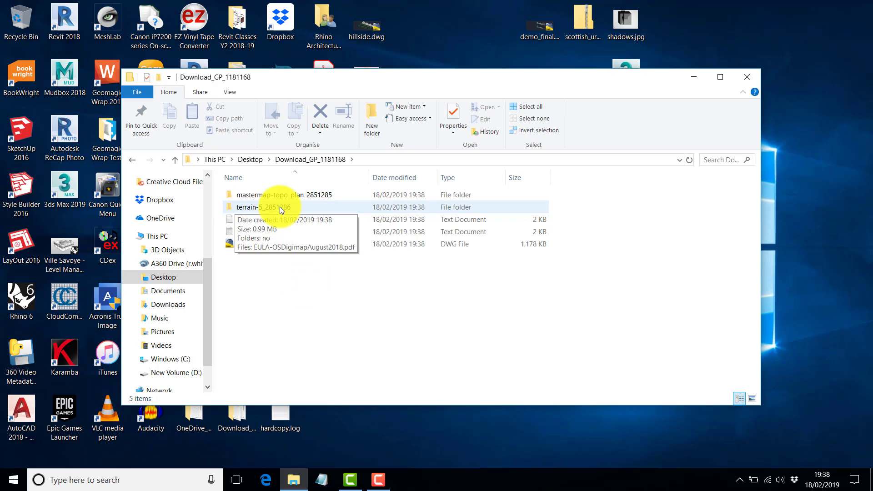
Rename terrain-5-NO51NW.dwg in the terrain-5 folder's no subfolder as contours.
double_click(248, 208)
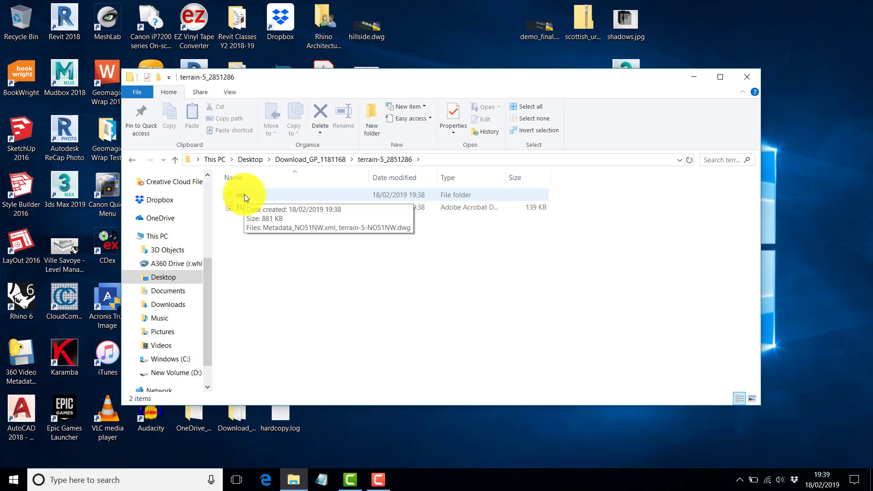
double_click(241, 194)
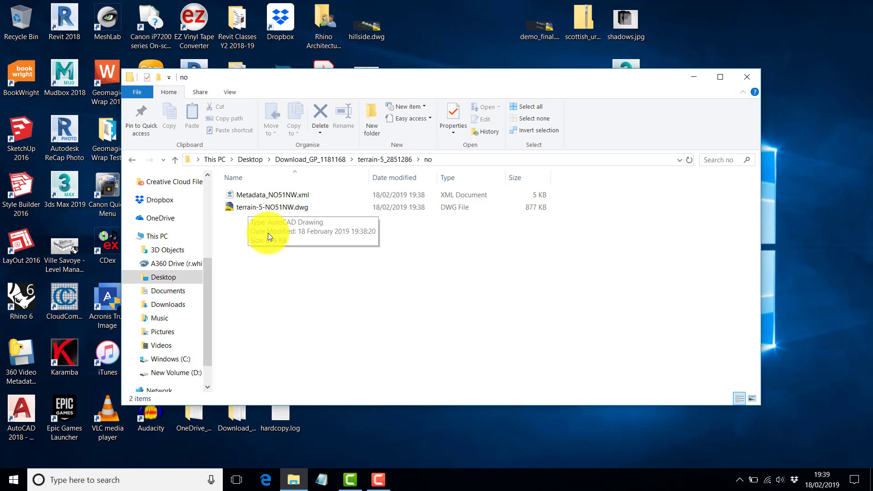
right_click(274, 206)
left_click(319, 441)
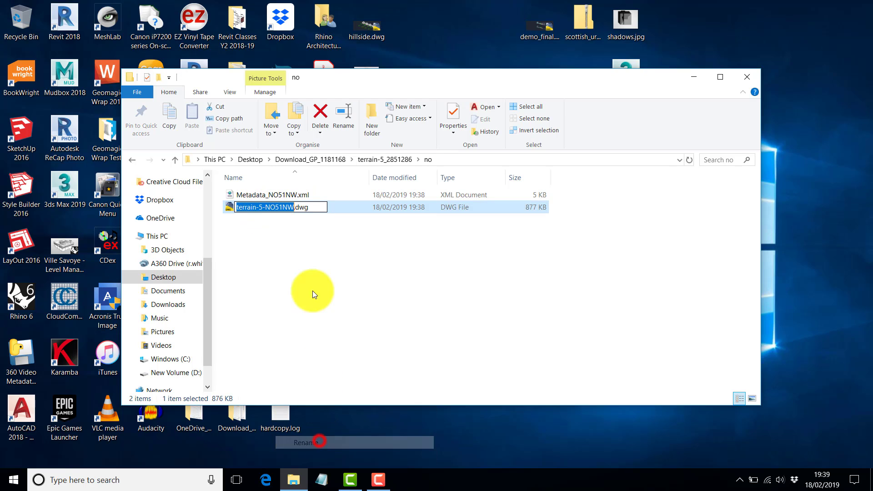
type("contours")
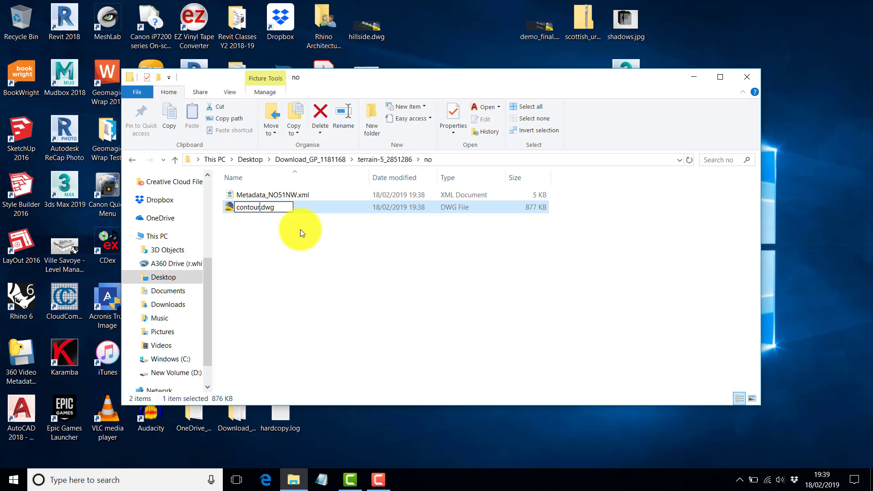
key("Return")
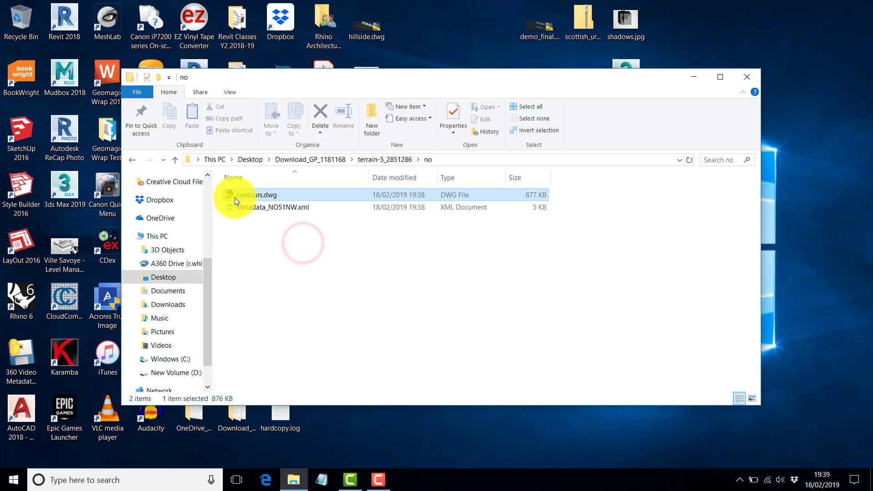
Move contours.dwg from the no subfolder into the main GP download folder.
right_click(235, 197)
left_click(263, 389)
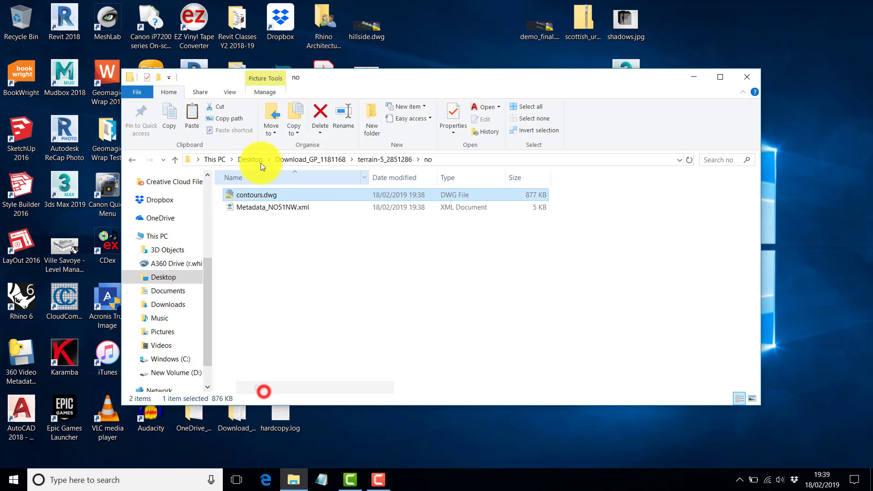
left_click(296, 159)
right_click(252, 293)
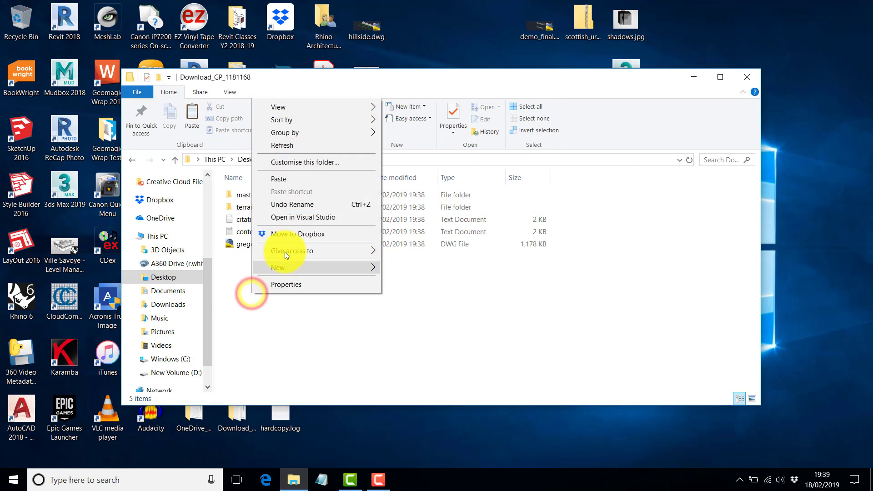
left_click(285, 179)
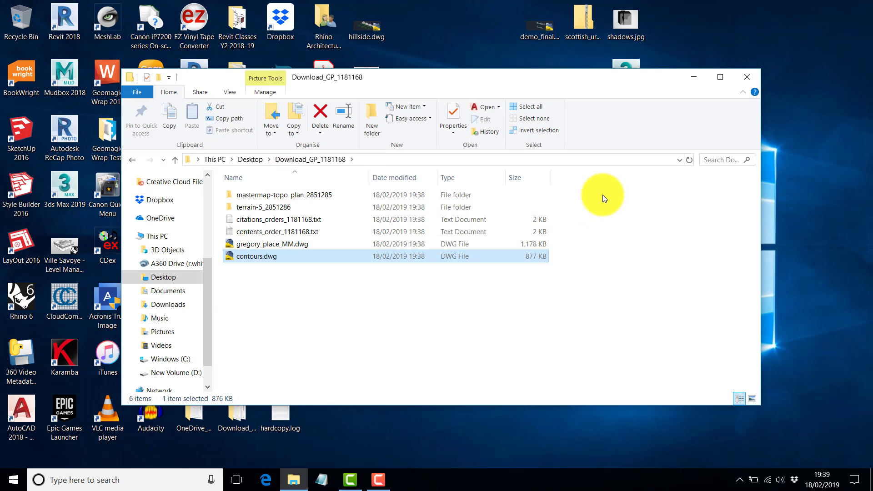
Delete the mastermap-topo_plan and terrain-5 folders and the citations and contents text files, keeping only the two DWG files.
left_click_drag(588, 195, 266, 235)
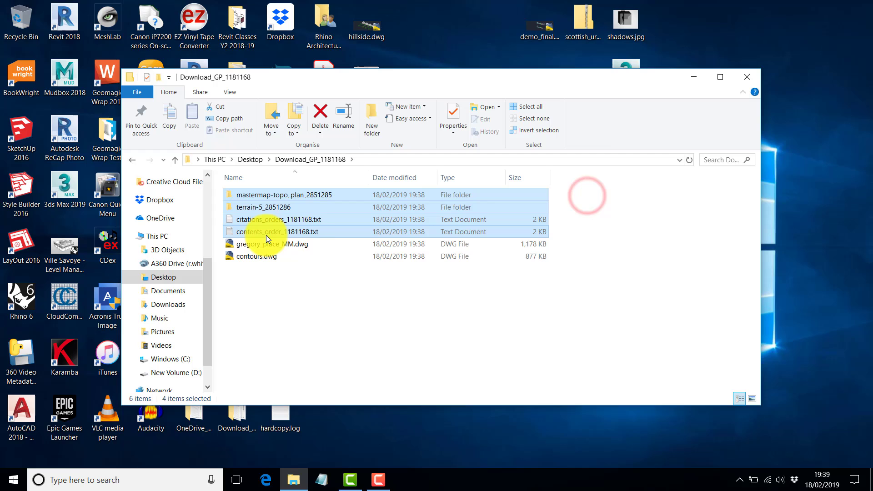
key("Delete")
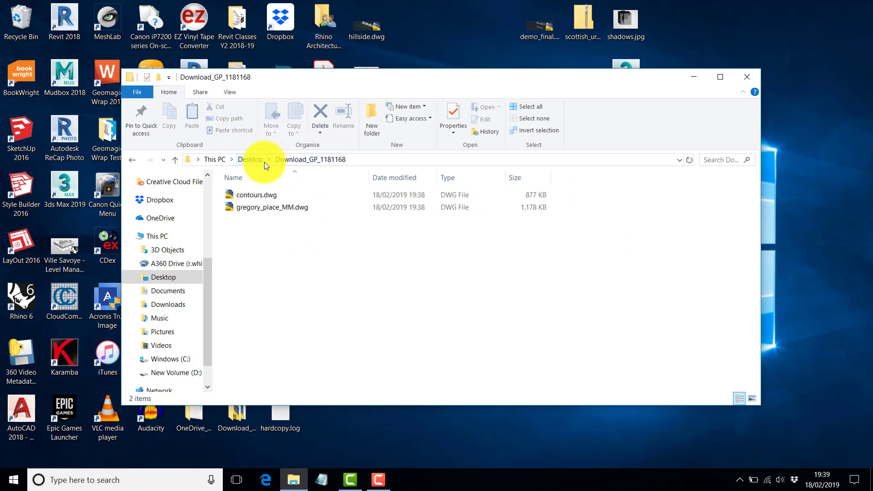
left_click_drag(379, 86, 454, 46)
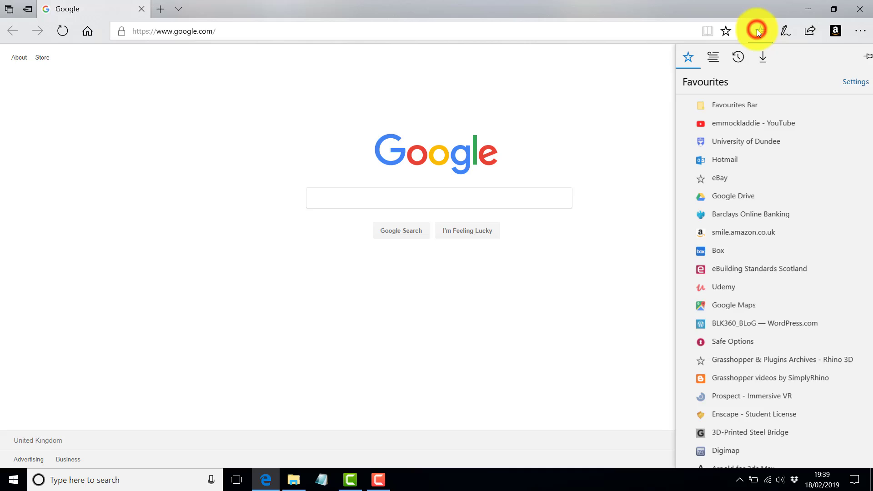
In Microsoft Edge, sign in to My Dundee through the University of Dundee favourite with the account password and open the AR12009 Humanities 1.2 module.
left_click(716, 140)
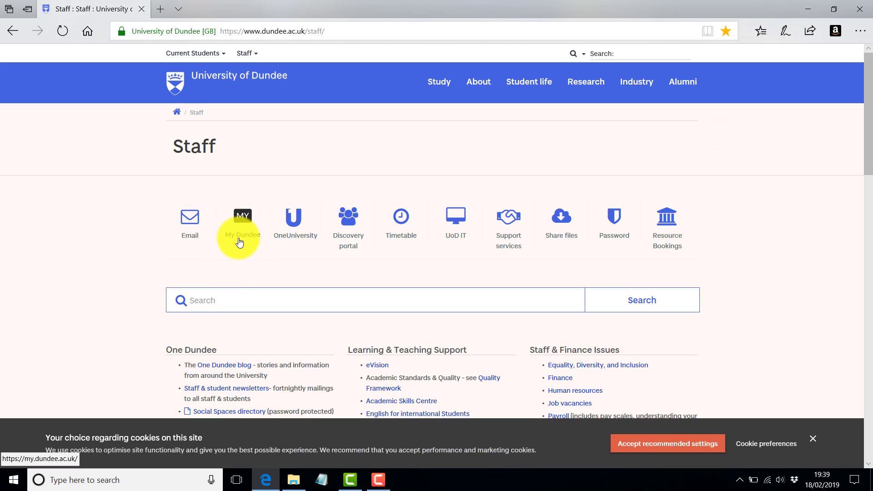
left_click(240, 236)
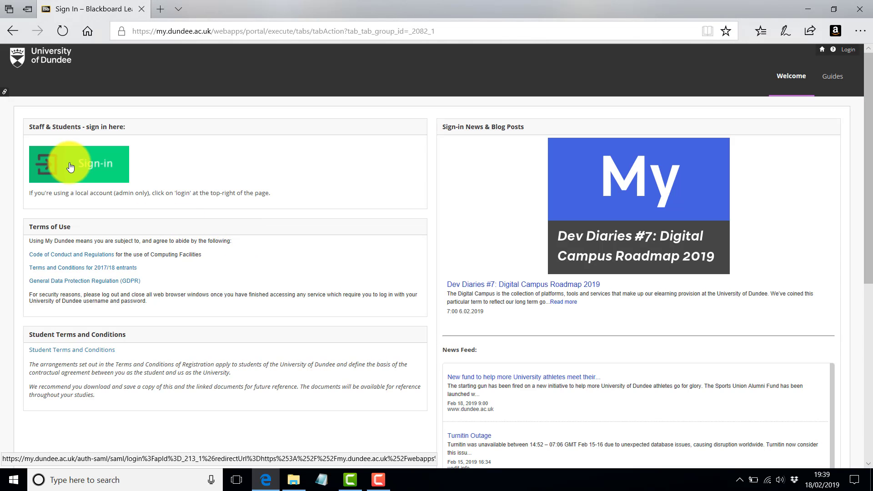
left_click(97, 167)
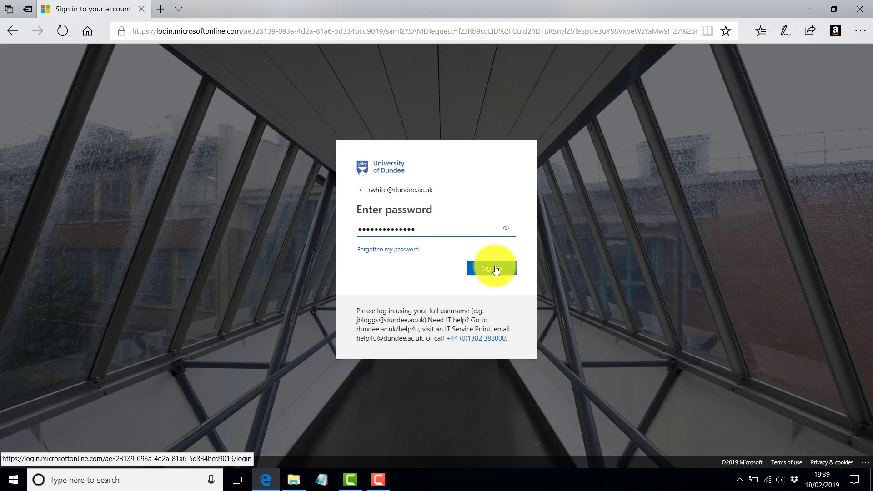
left_click(495, 268)
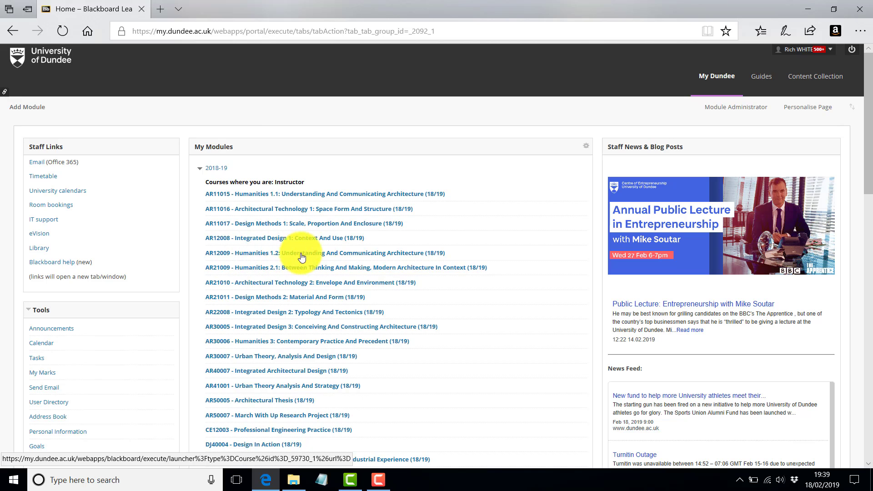
left_click(256, 258)
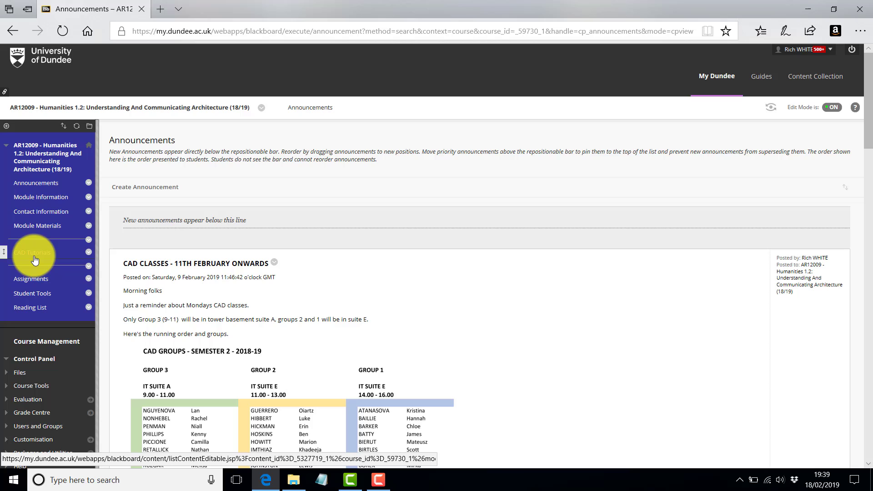
Open the NOTIONAL SITE PLAN folder in the module's CAD Tutorials and find the Importing a 'Mastermap' item.
left_click(35, 258)
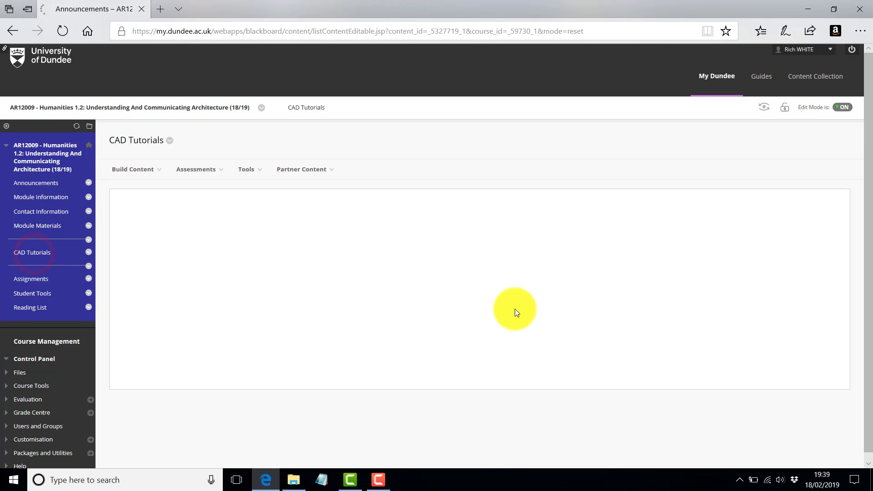
left_click(178, 208)
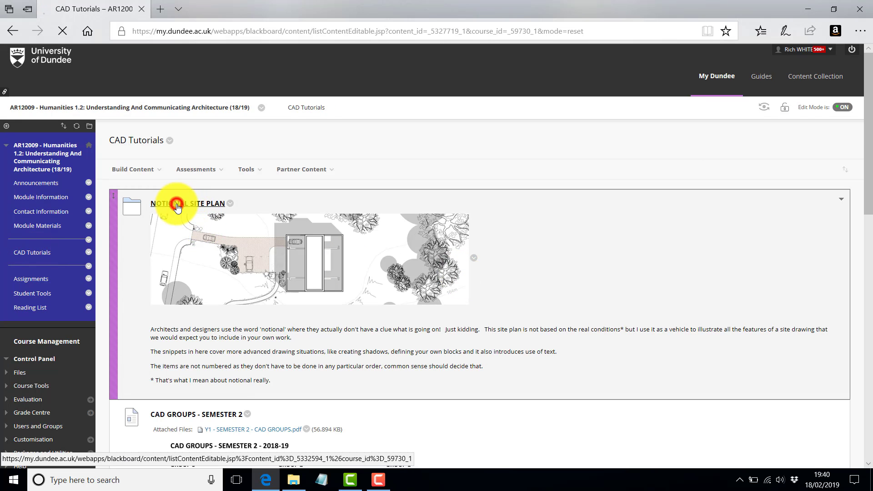
scroll(560, 250, "down", 15)
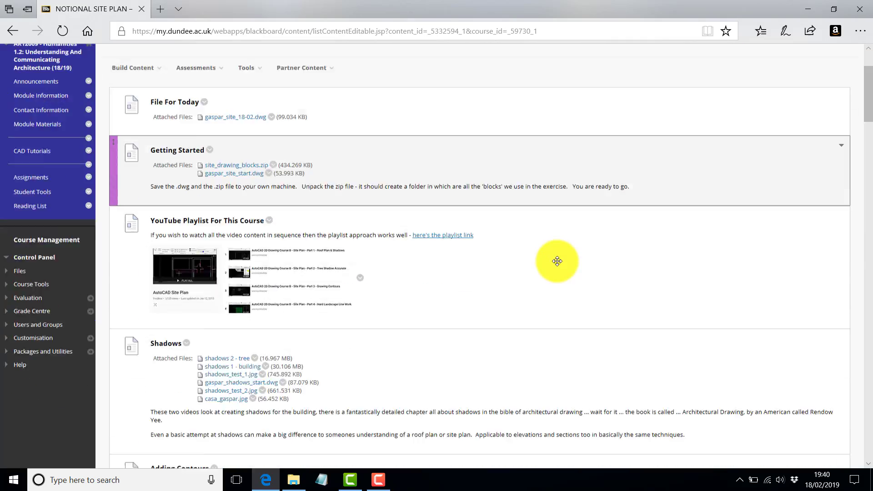
scroll(557, 263, "down", 15)
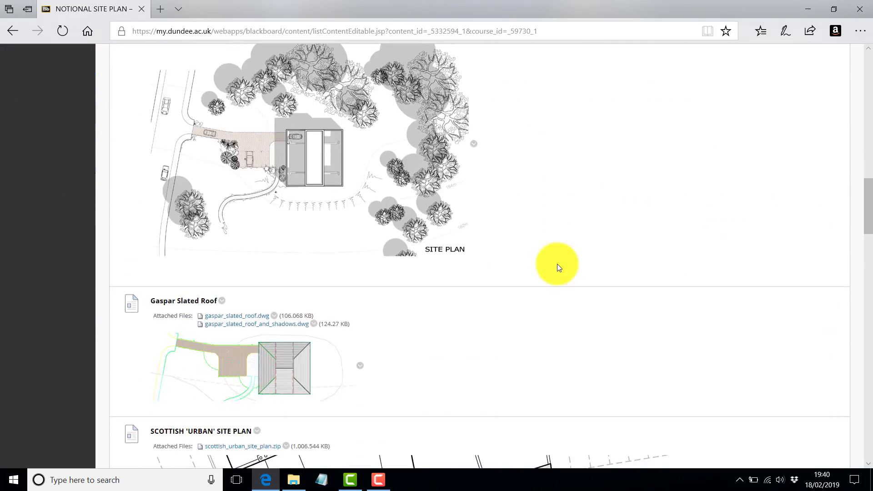
scroll(558, 264, "down", 15)
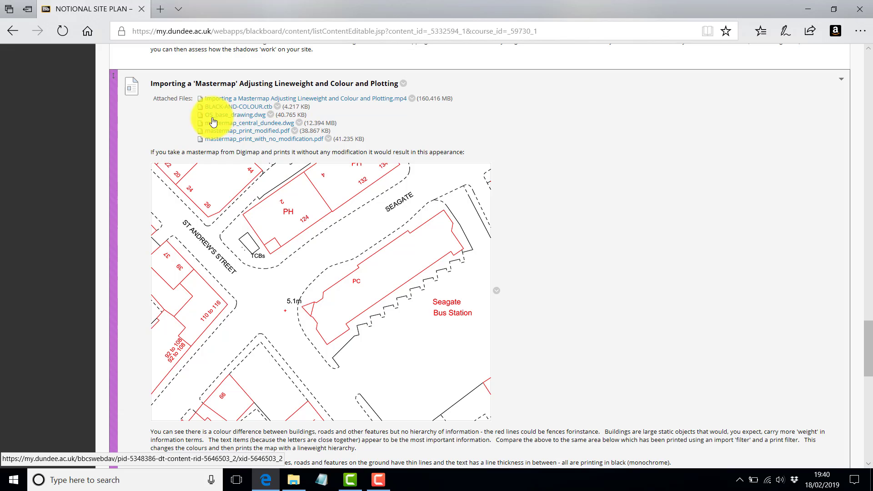
Save the attached OS_base_drawing.dwg to the Desktop and dismiss the download notification.
right_click(241, 120)
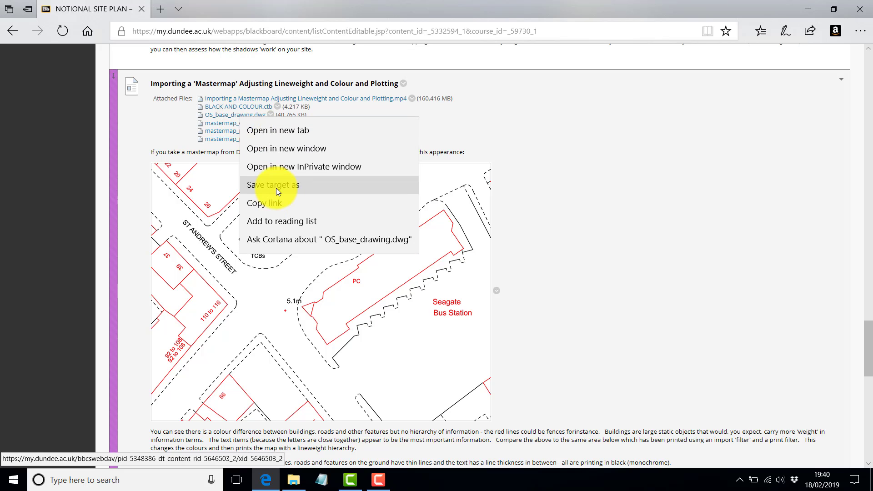
left_click(276, 188)
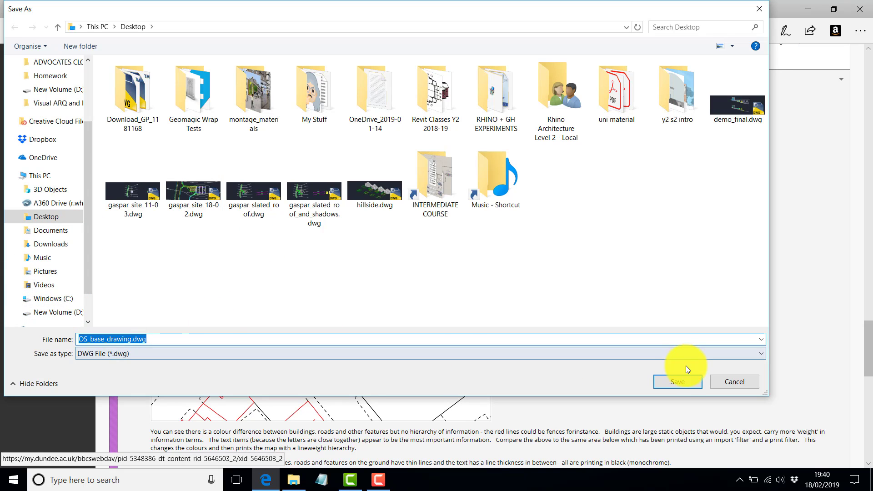
left_click(683, 384)
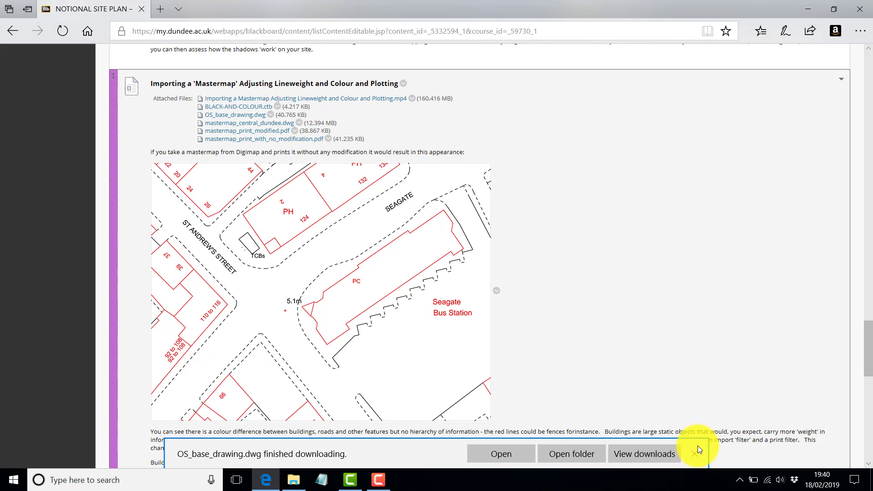
left_click(695, 453)
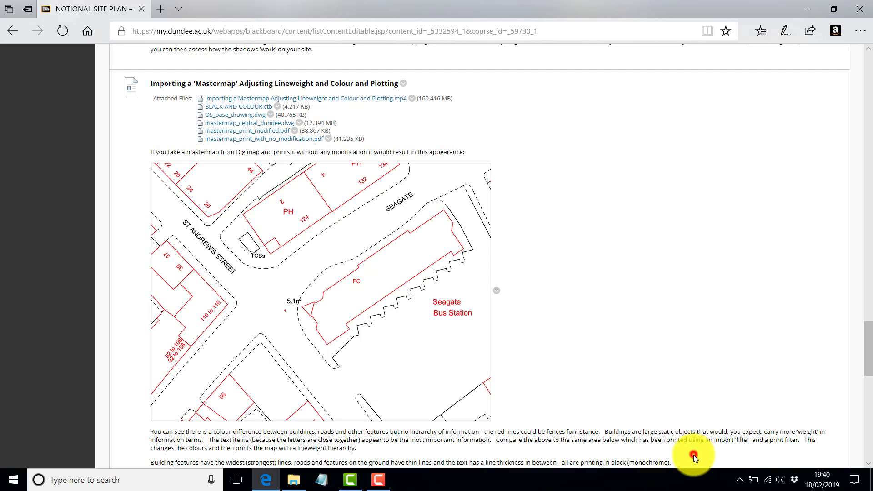
Minimise the browser, move the download folder window aside, then launch AutoCAD 2019 from the desktop and maximise it.
left_click(809, 10)
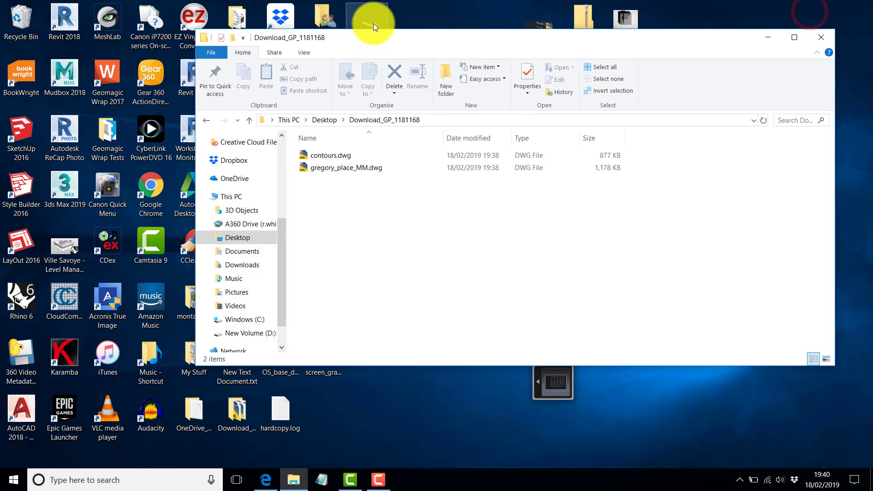
left_click_drag(386, 37, 555, 21)
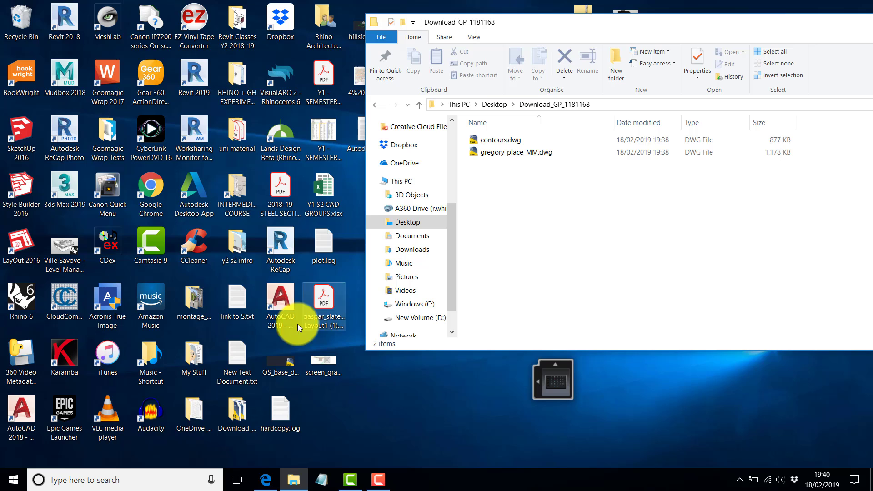
double_click(280, 295)
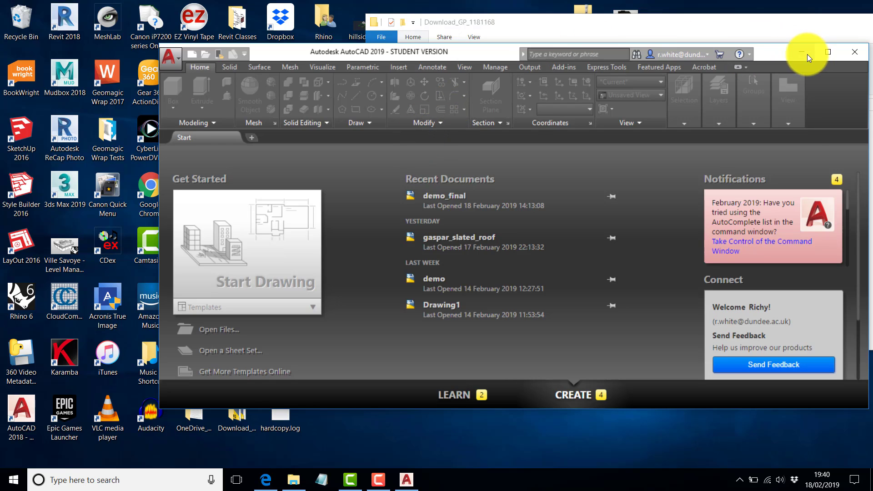
double_click(656, 52)
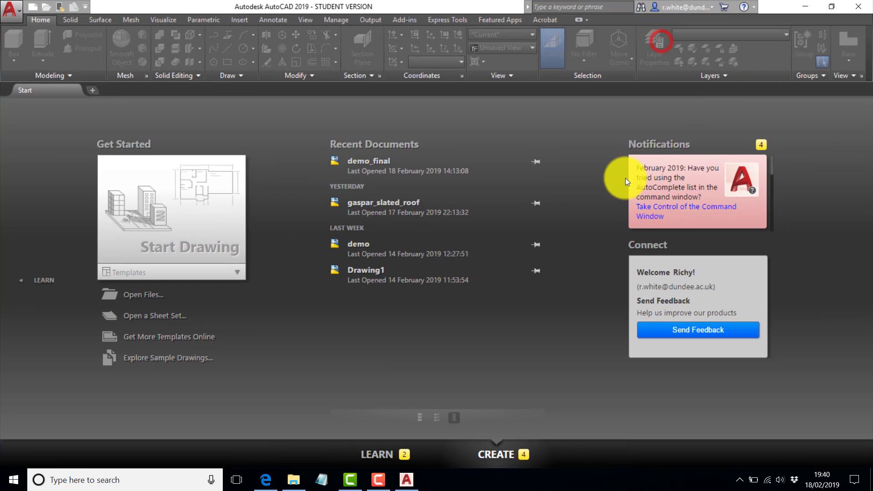
Open OS_base_drawing.dwg from the Desktop, accepting the non-student-version notice.
left_click(134, 296)
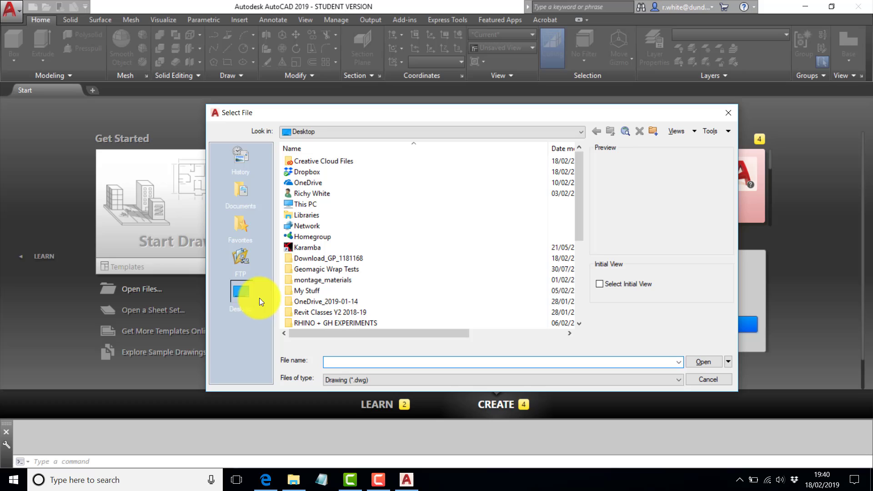
scroll(577, 255, "down", 5)
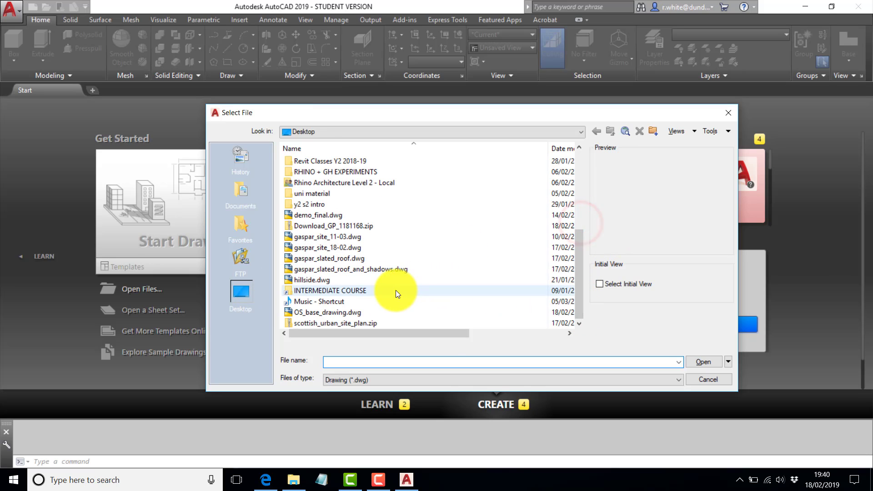
left_click(326, 312)
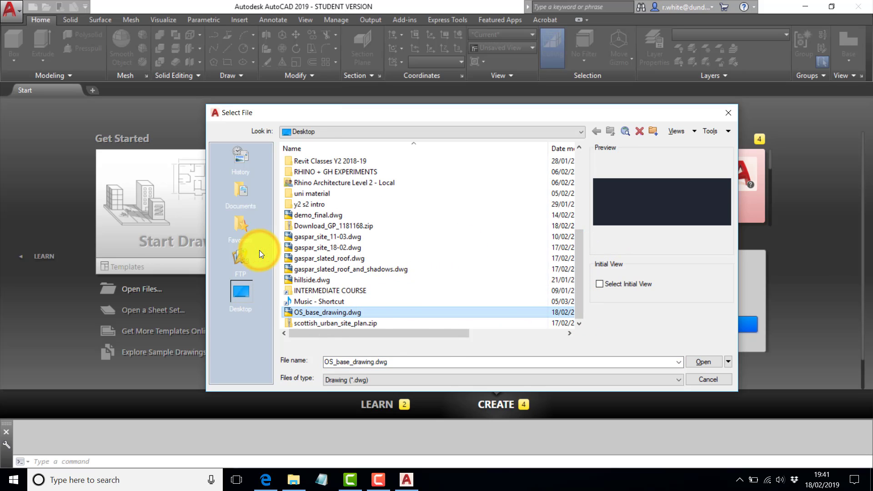
left_click(703, 361)
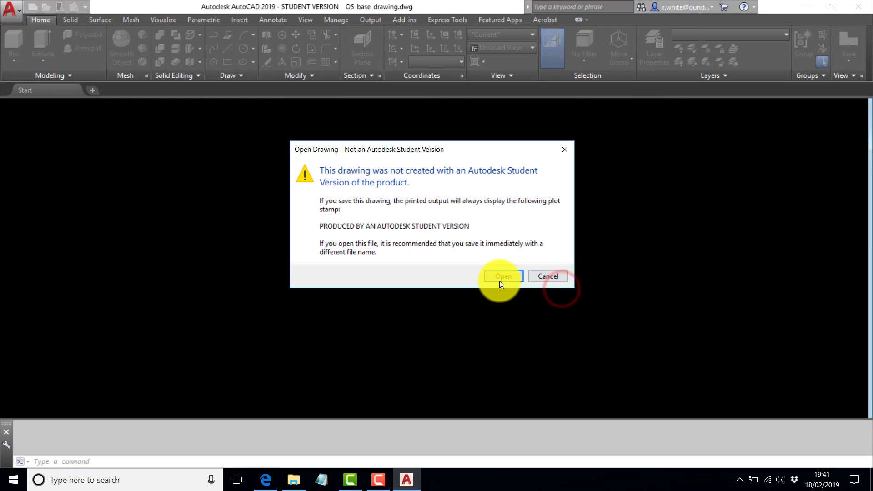
left_click(490, 277)
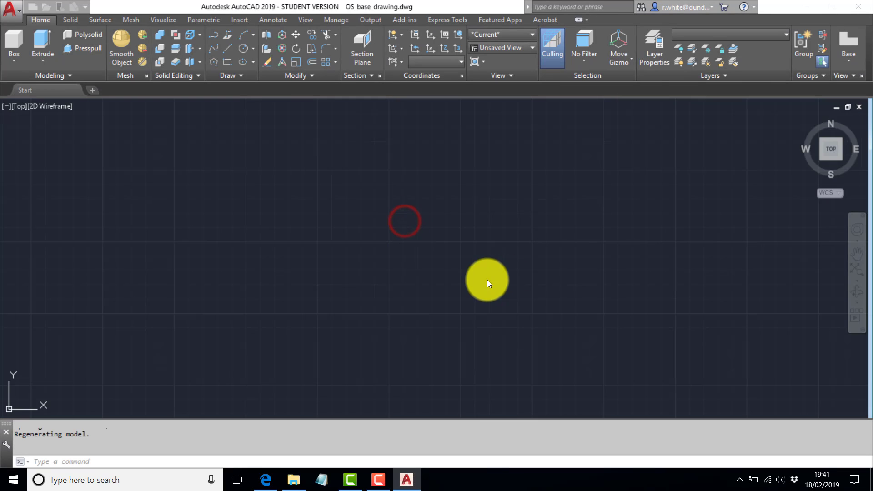
Review the full list of layers in the base drawing, from the building layers through to the unclassified ones.
left_click(756, 38)
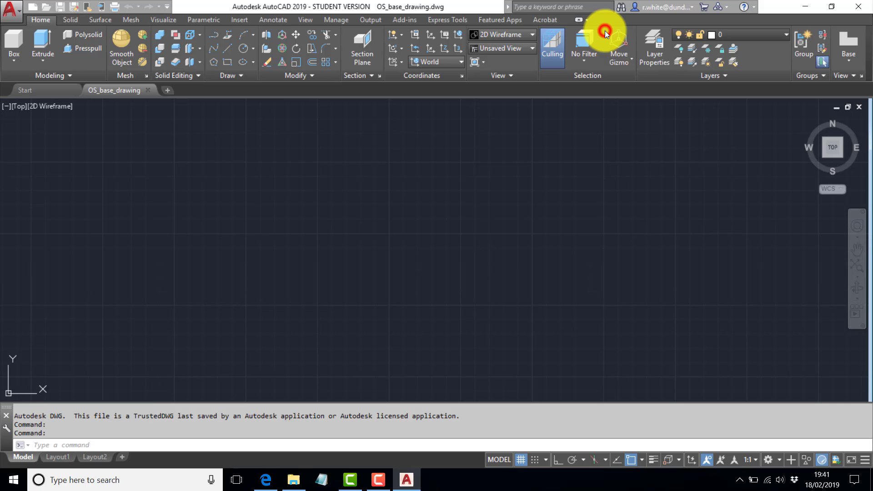
left_click_drag(867, 118, 870, 321)
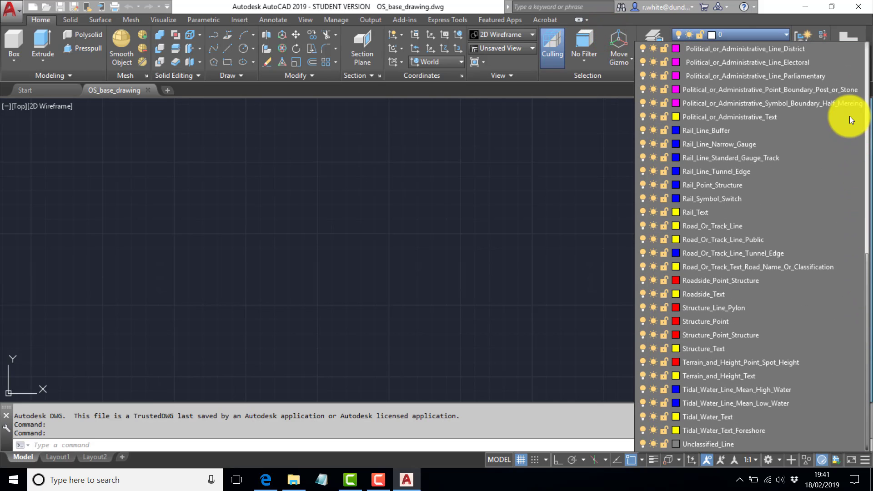
scroll(849, 116, "up", 10)
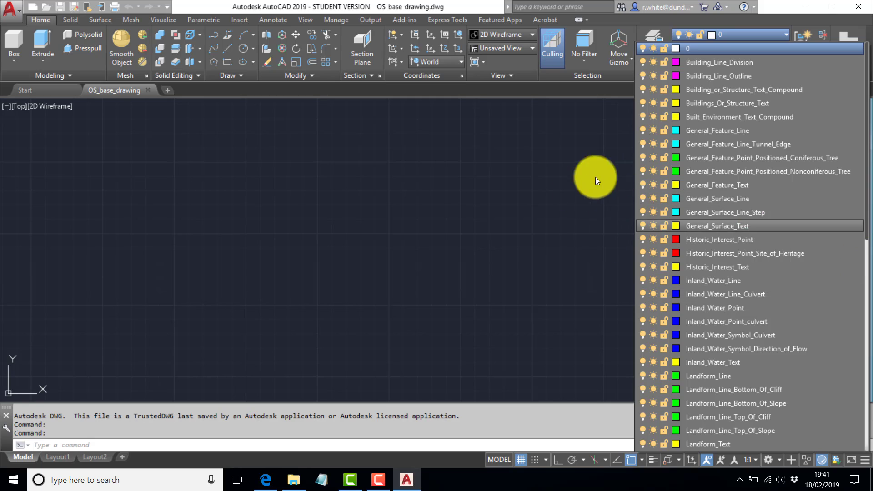
left_click(346, 143)
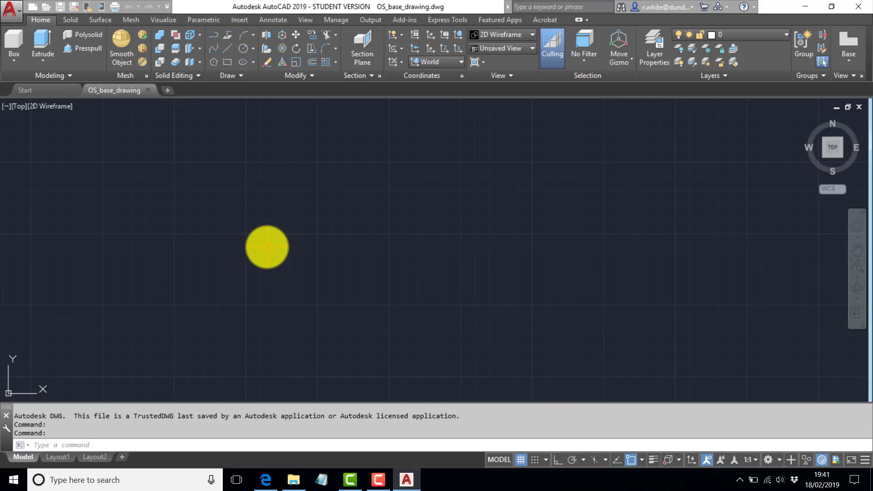
Start a block insertion and choose contours.dwg from the Download_GP_1181168 folder on the Desktop.
left_click(239, 20)
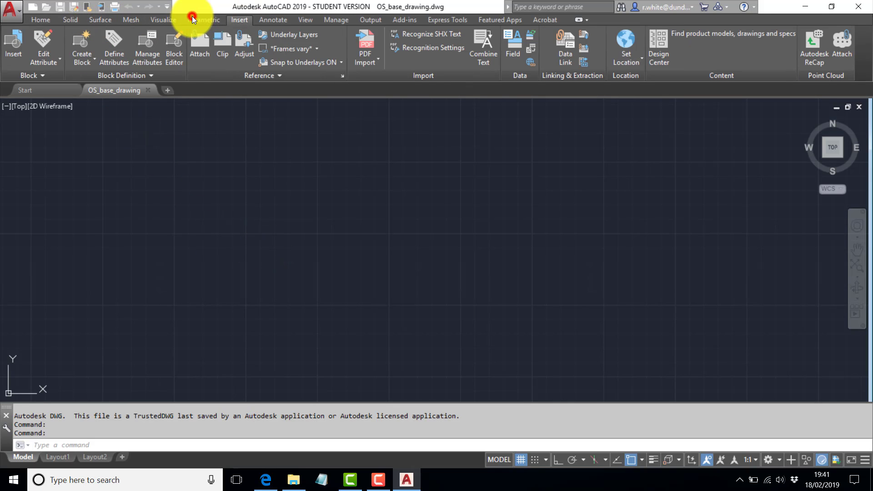
left_click(14, 64)
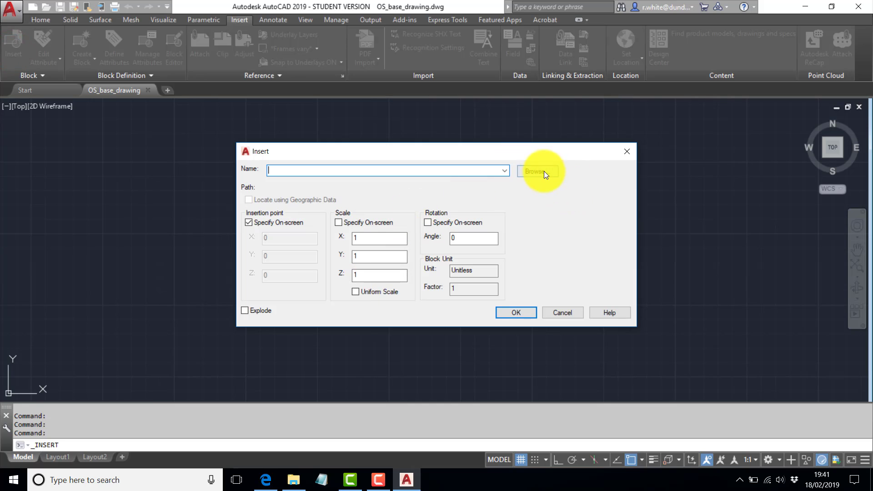
left_click(541, 172)
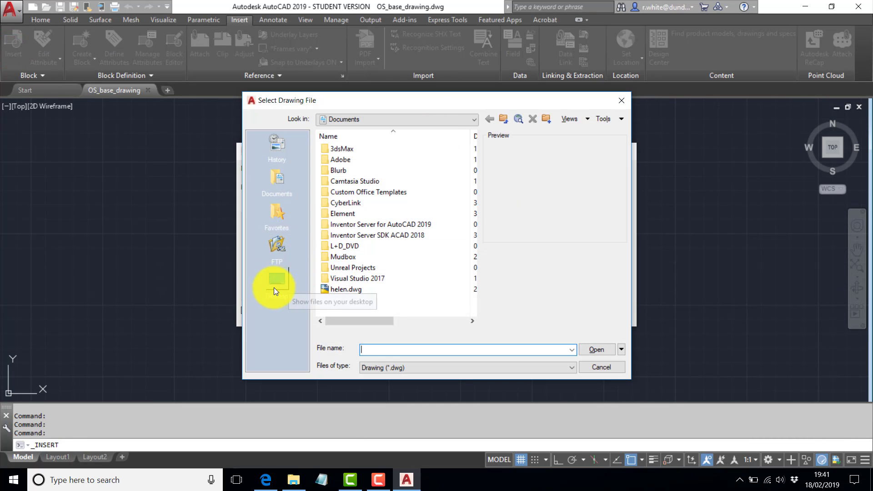
left_click(275, 280)
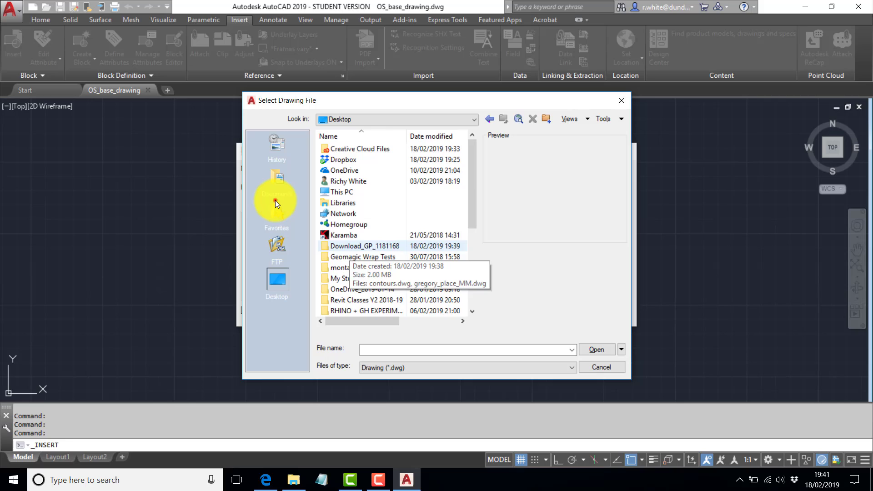
key("Return")
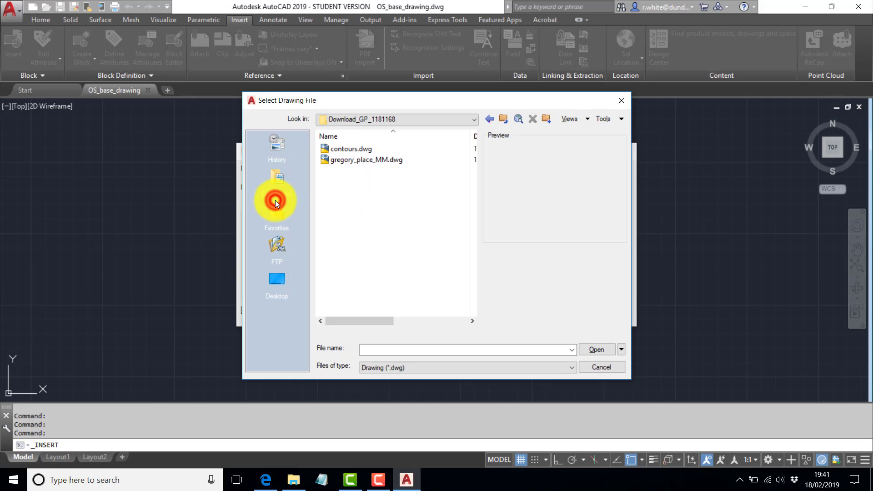
left_click(337, 149)
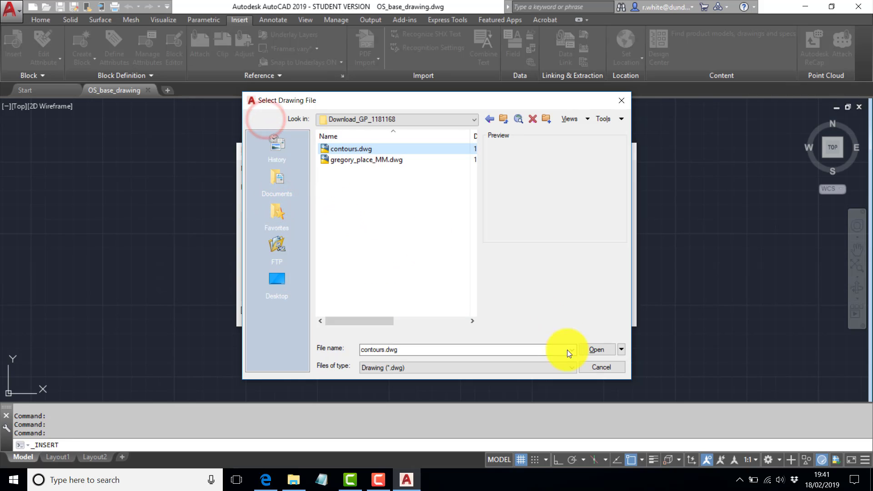
left_click(598, 349)
Insert the contours block at fixed coordinates 0,0,0 with scale 1 and rotation angle 0, without specifying the insertion point on-screen.
left_click(478, 279)
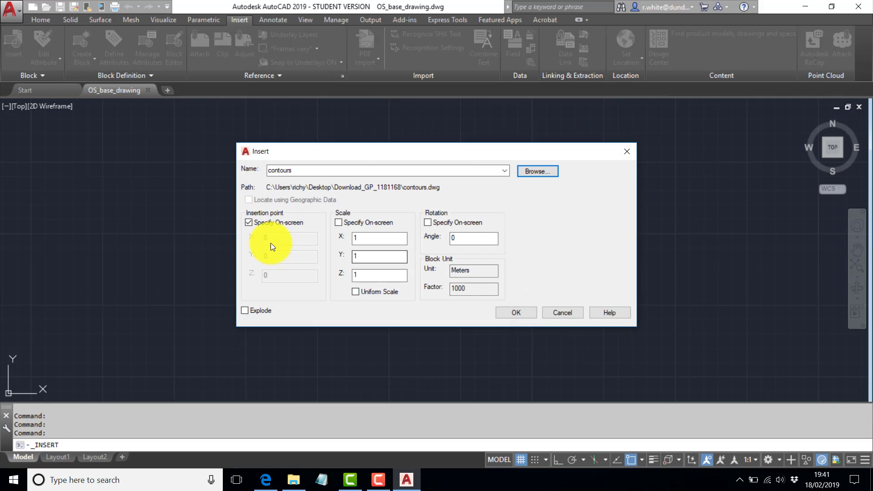
left_click(248, 222)
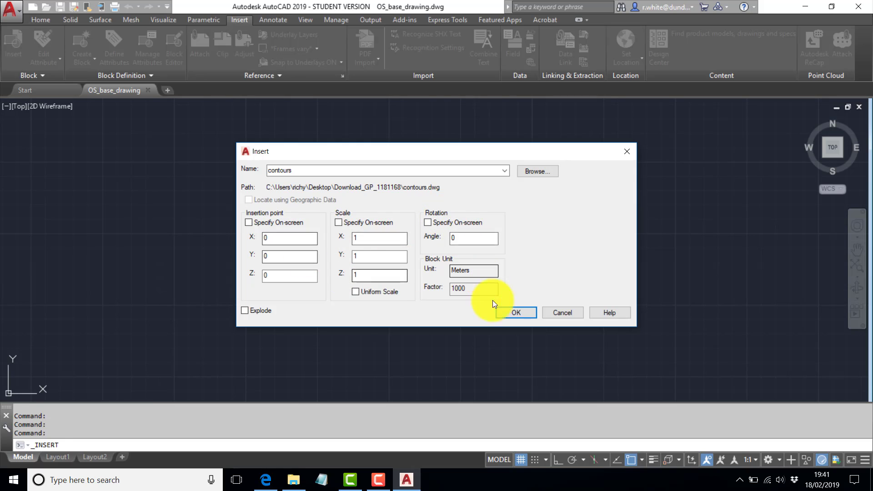
left_click(521, 312)
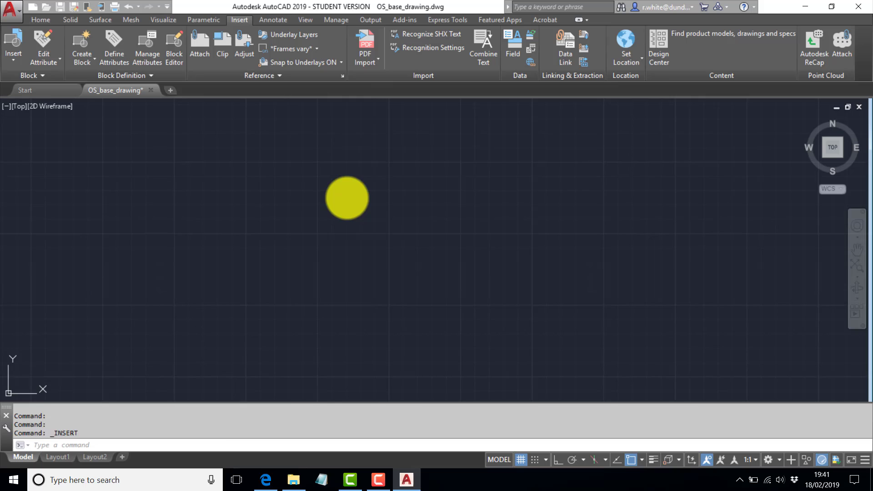
Zoom to the drawing's extents and examine the inserted contour lines and coastline up close.
middle_click(432, 248)
middle_click(432, 248)
middle_click_drag(437, 303, 466, 240)
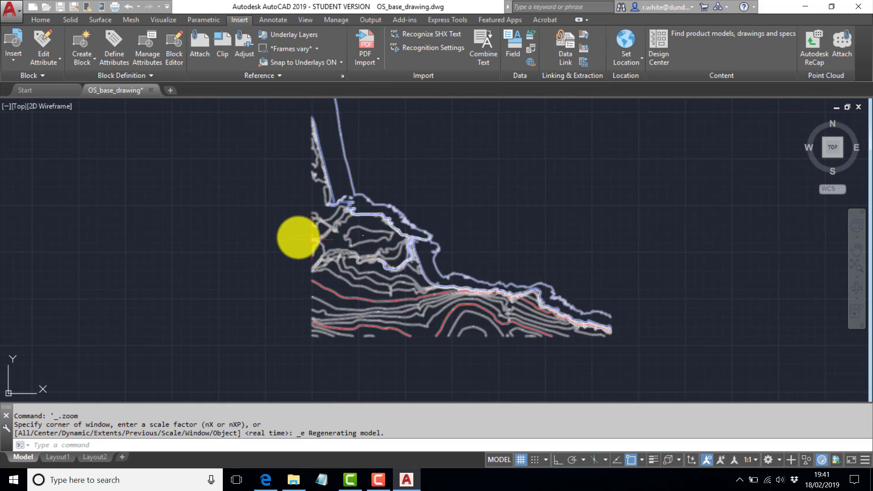
scroll(319, 261, "up", 4)
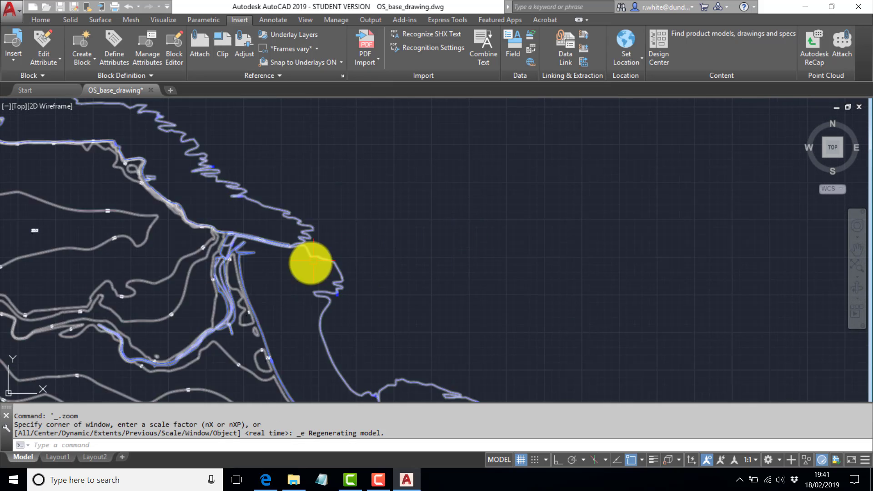
scroll(219, 255, "down", 2)
scroll(230, 242, "up", 3)
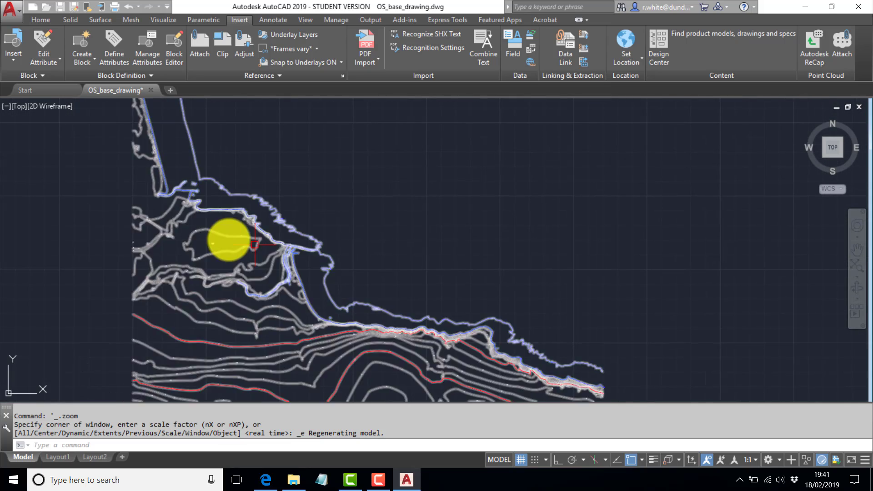
scroll(214, 190, "down", 5)
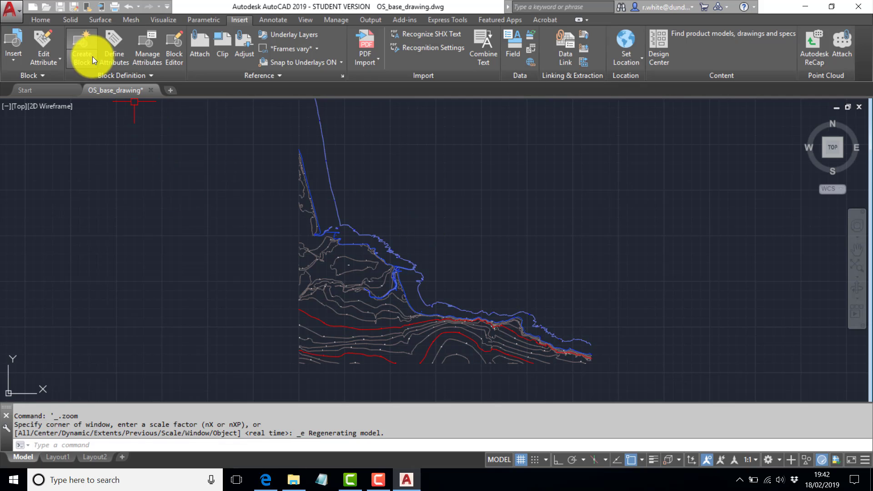
Insert gregory_place_MM.dwg from the Download_GP_1181168 folder as a block at 0,0,0 with scale 1 and rotation angle 0.
left_click(14, 54)
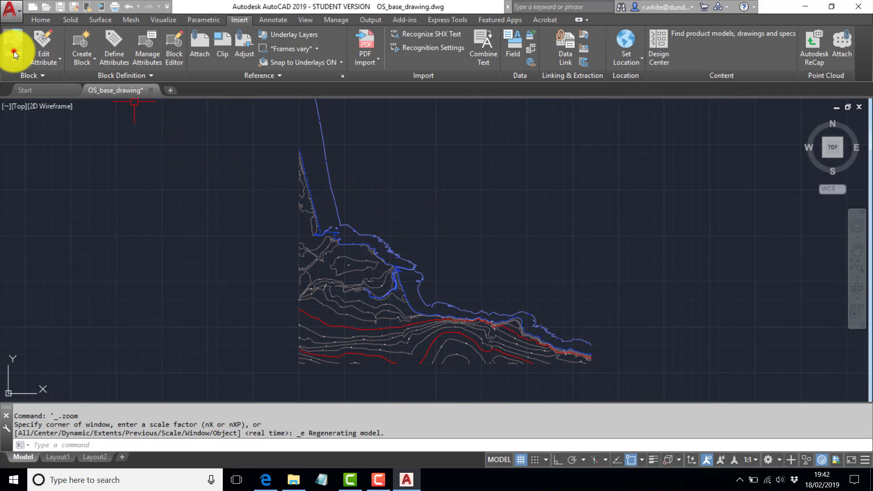
left_click(13, 52)
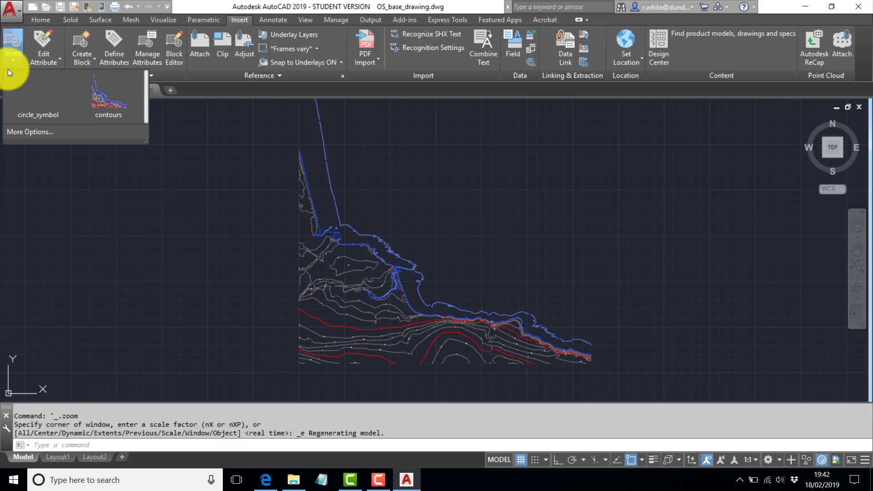
left_click(16, 136)
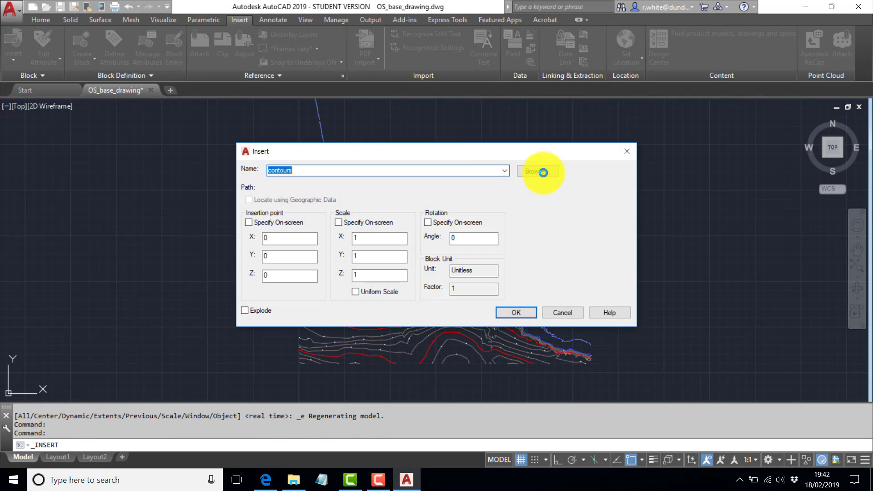
left_click(541, 171)
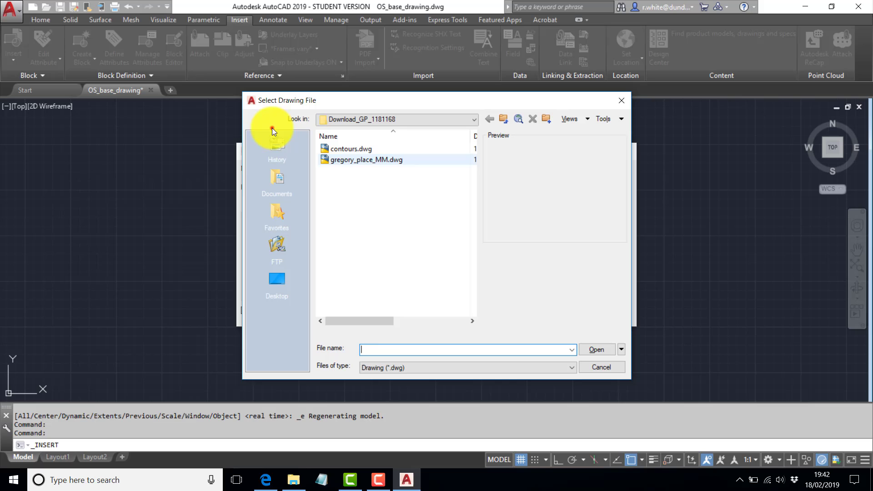
left_click(366, 160)
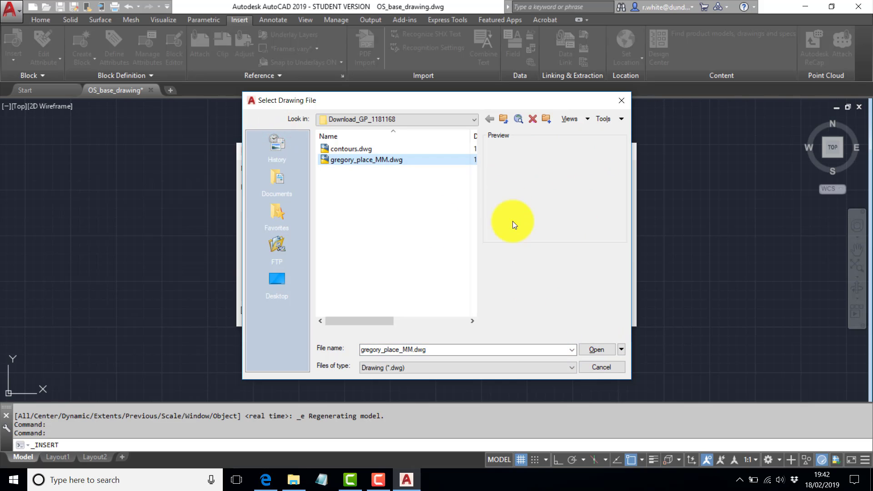
left_click(597, 349)
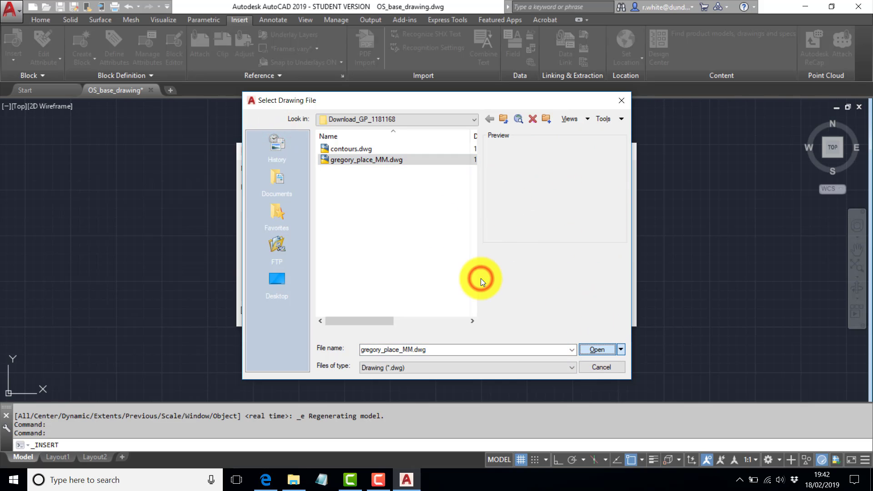
key("Return")
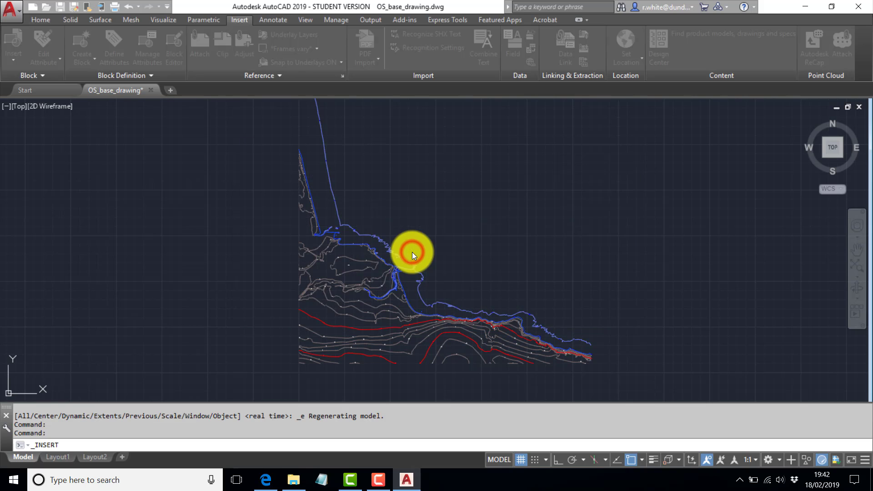
Examine how the inserted street and building map sits against the surrounding contours and coastline, both overall and up close.
scroll(366, 275, "up", 8)
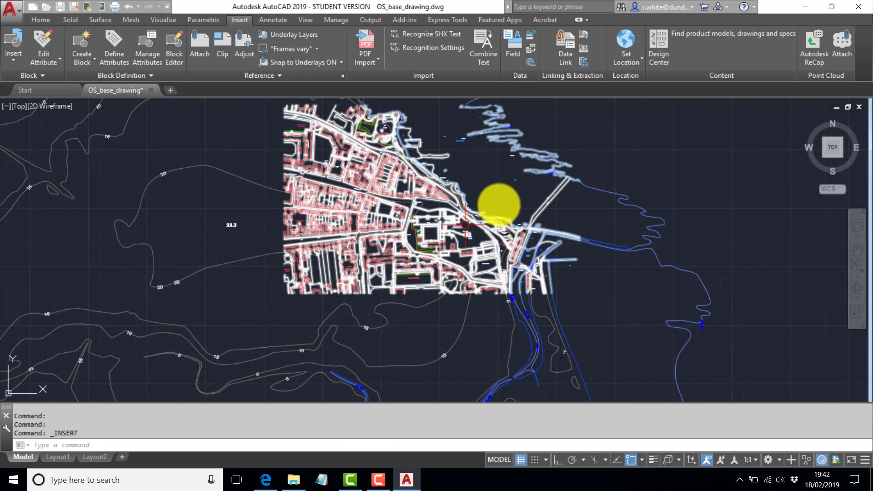
scroll(558, 199, "down", 2)
scroll(558, 199, "down", 5)
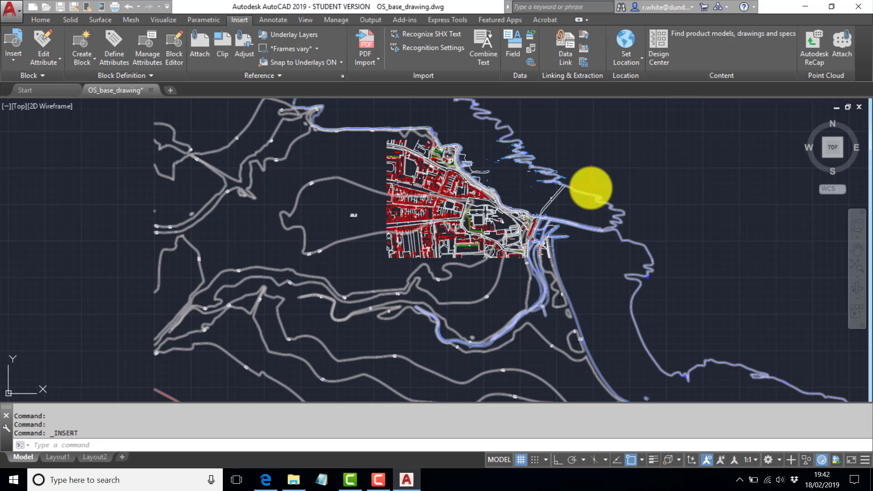
scroll(478, 208, "down", 6)
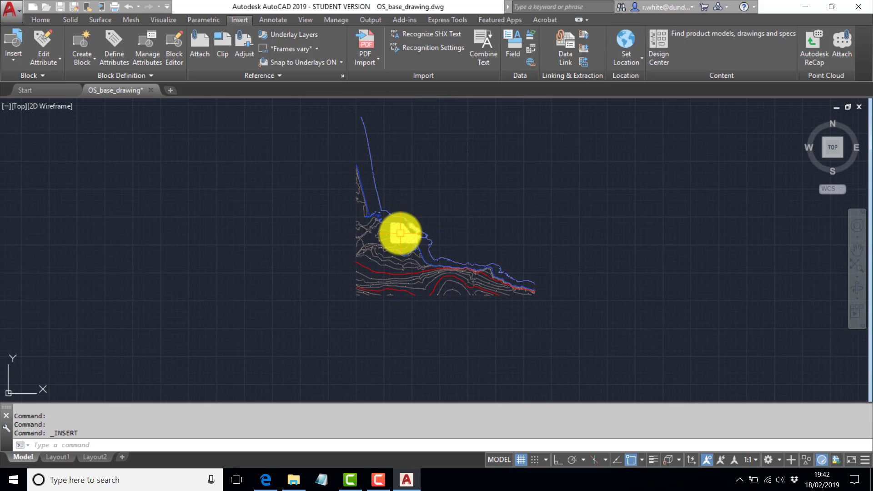
scroll(399, 229, "up", 5)
scroll(367, 231, "down", 1)
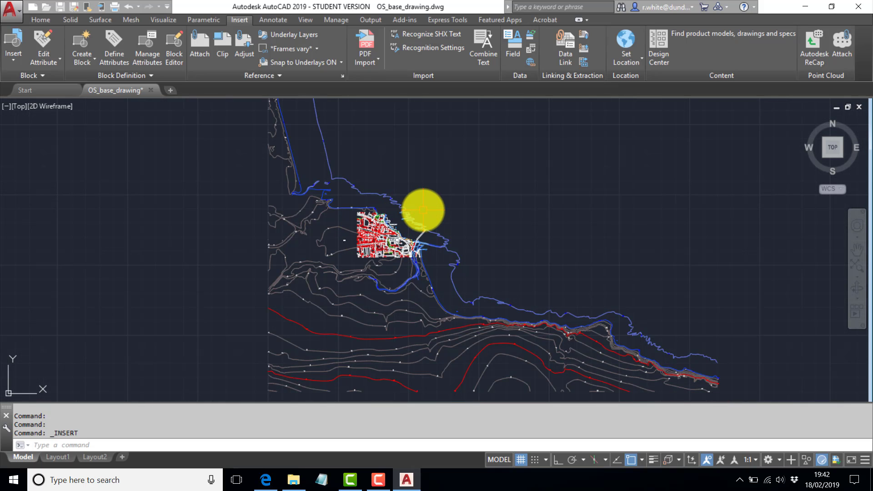
scroll(366, 230, "up", 6)
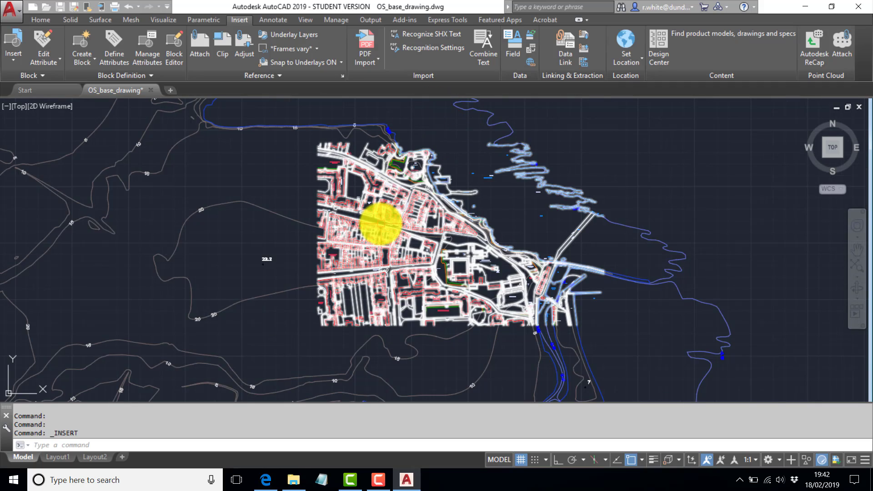
scroll(433, 212, "up", 5)
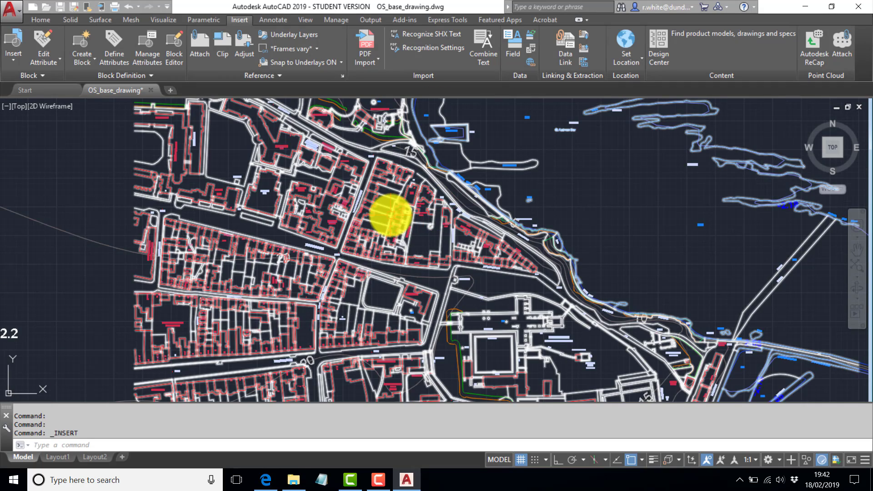
scroll(584, 172, "down", 6)
Explode both inserted blocks, the town map and the contours, into individual objects.
key("Escape")
key("Escape")
key("Escape")
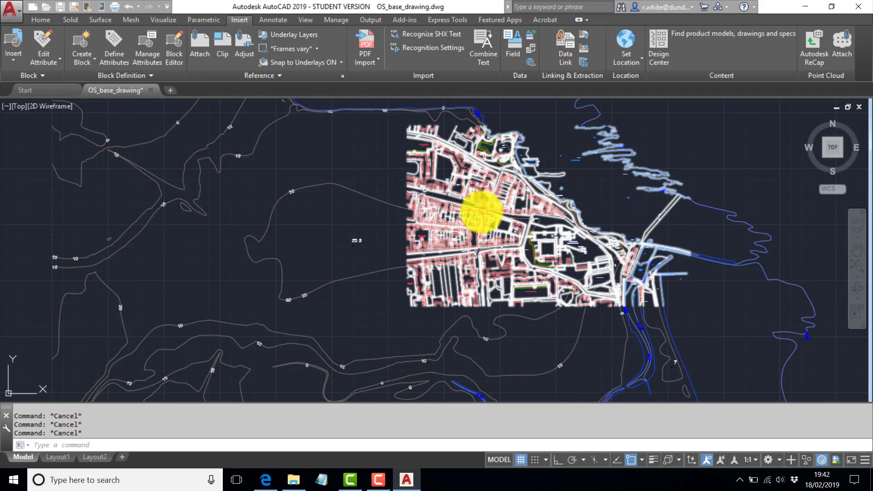
scroll(359, 216, "down", 5)
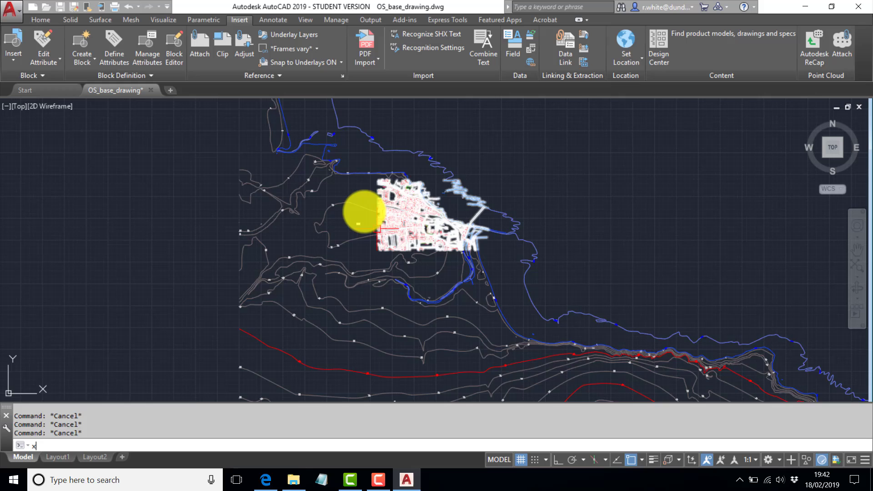
key("Return")
left_click(381, 196)
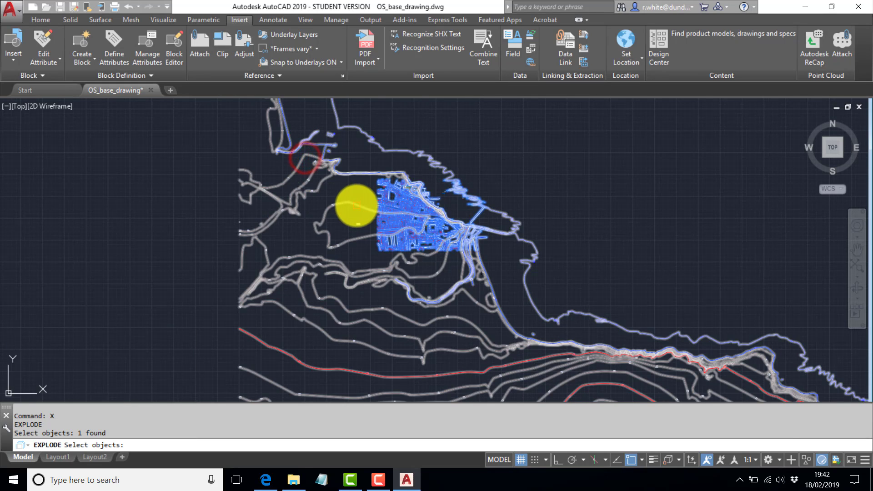
left_click(285, 164)
key("Return")
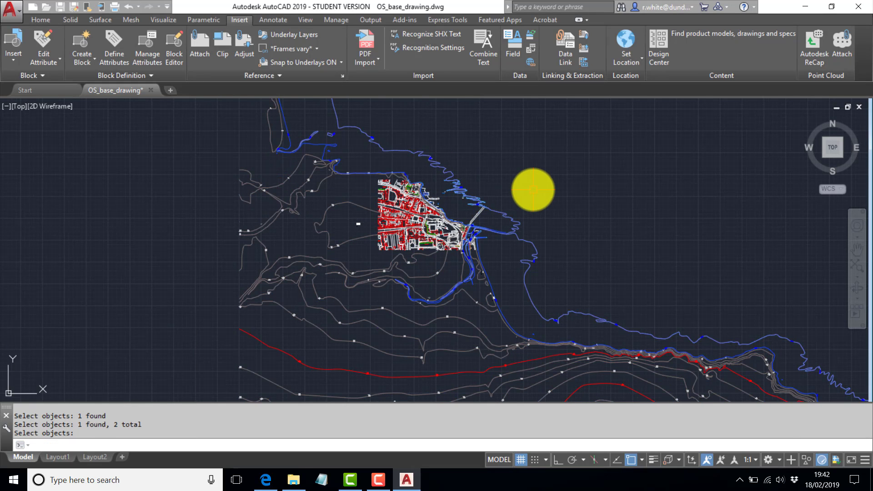
Set the color property of every object in the drawing, map and contours alike, to ByLayer and clear the selection.
scroll(532, 190, "down", 7)
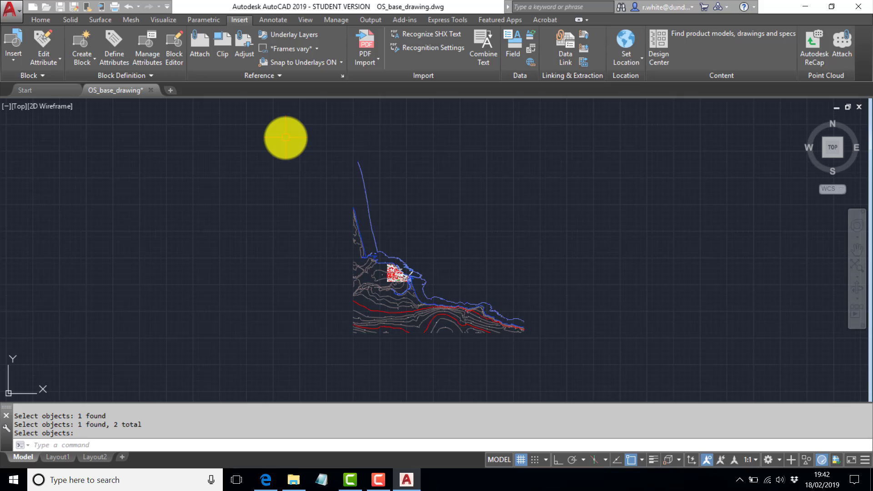
type("ch")
key("Return")
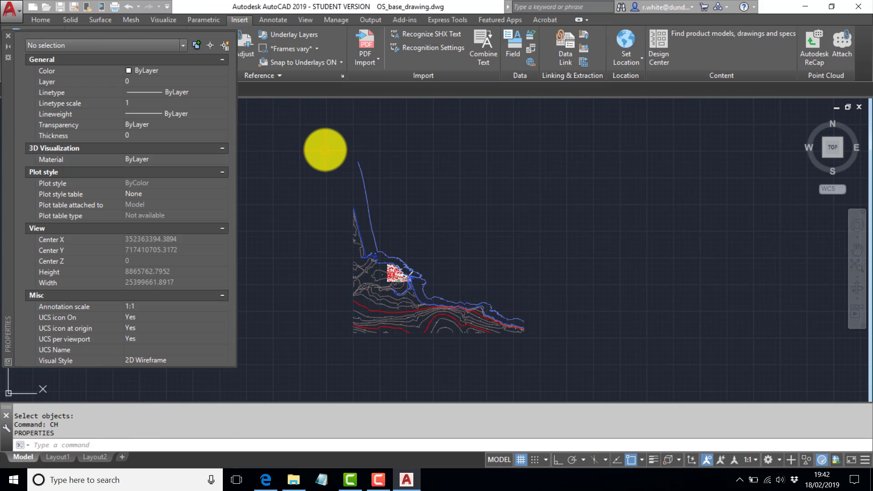
left_click(318, 142)
left_click(577, 363)
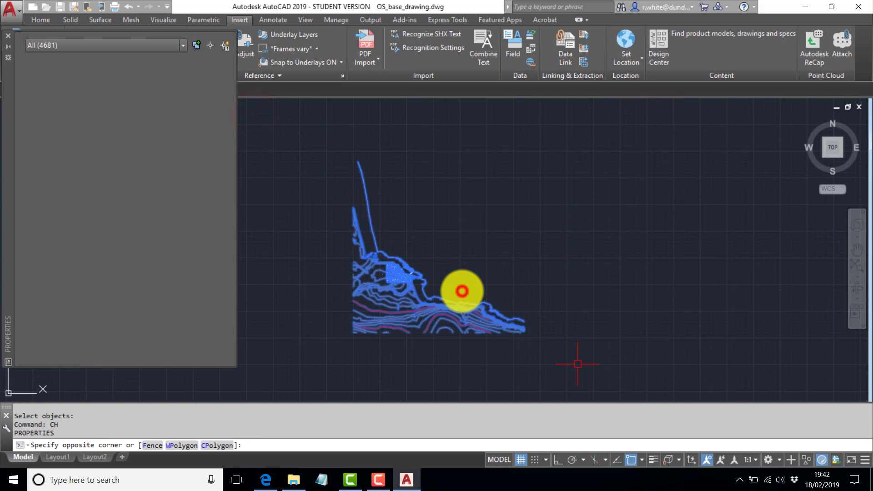
left_click(131, 94)
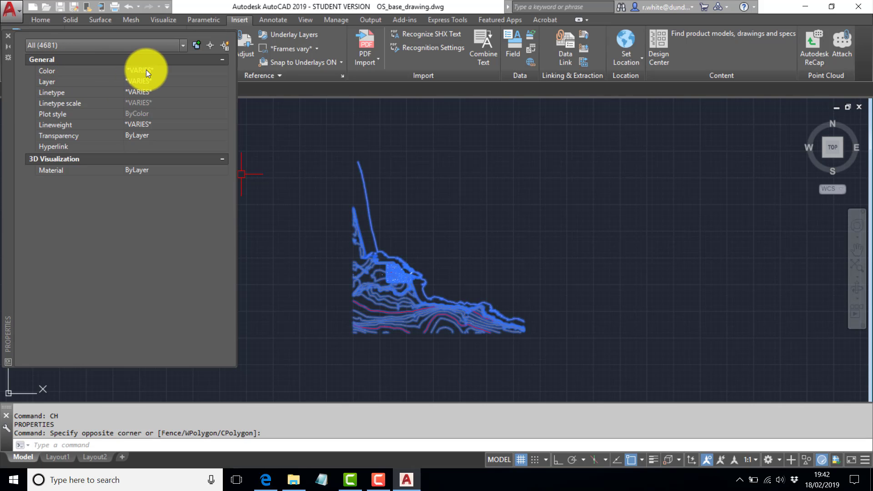
left_click(223, 70)
left_click(223, 70)
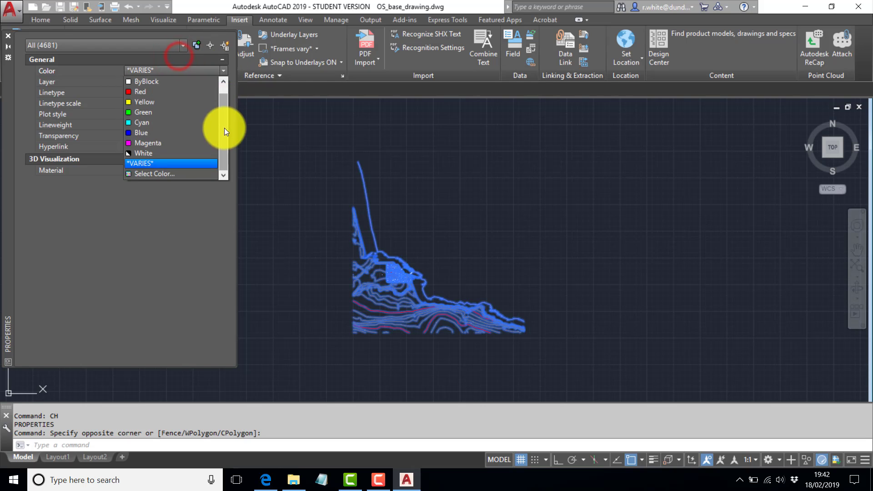
left_click_drag(224, 131, 224, 105)
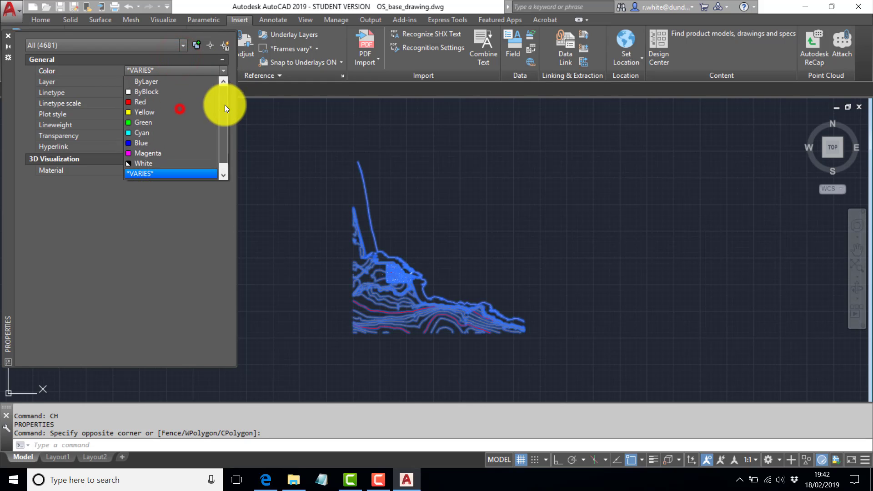
left_click(121, 66)
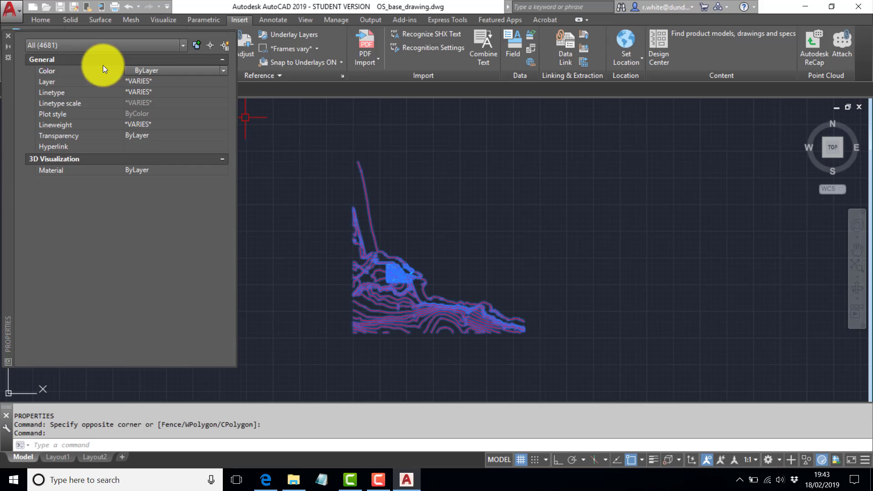
left_click(8, 37)
key("Escape")
key("Escape")
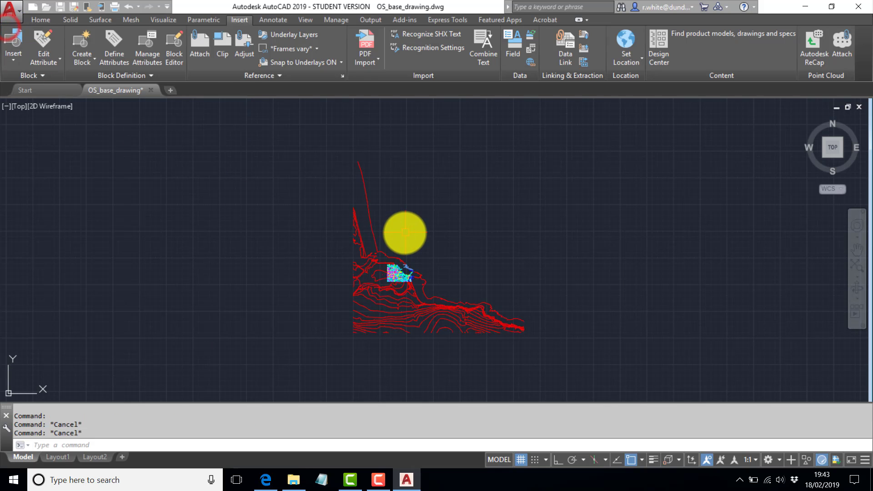
Change the color of the Label_Master_ContourLine layer to index color 41 and check a master contour label up close.
scroll(390, 283, "up", 5)
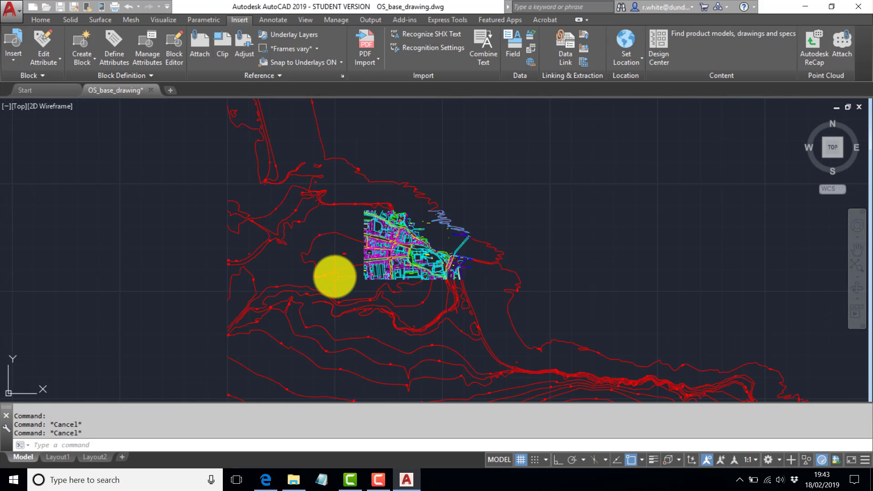
scroll(497, 270, "up", 4)
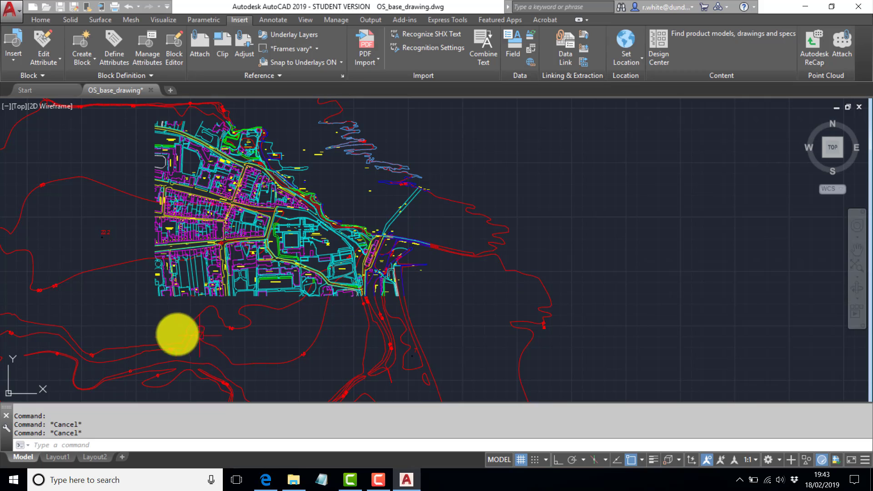
scroll(226, 331, "up", 5)
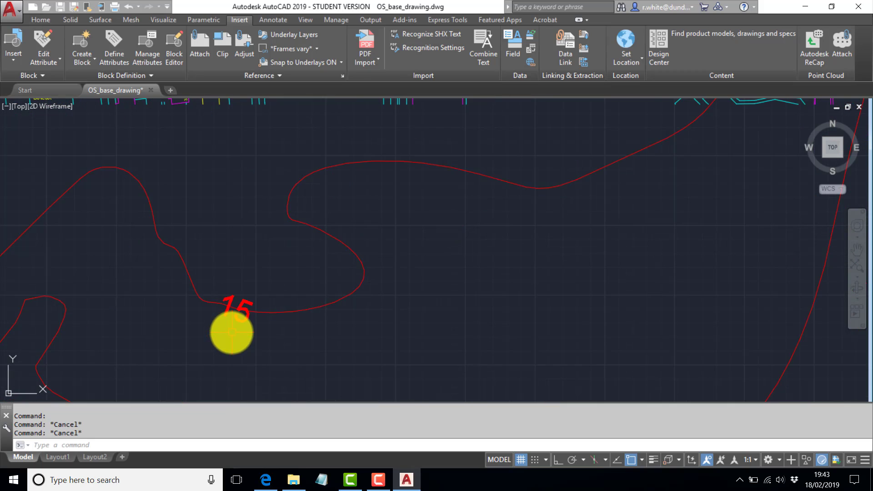
scroll(425, 318, "down", 5)
scroll(413, 270, "up", 5)
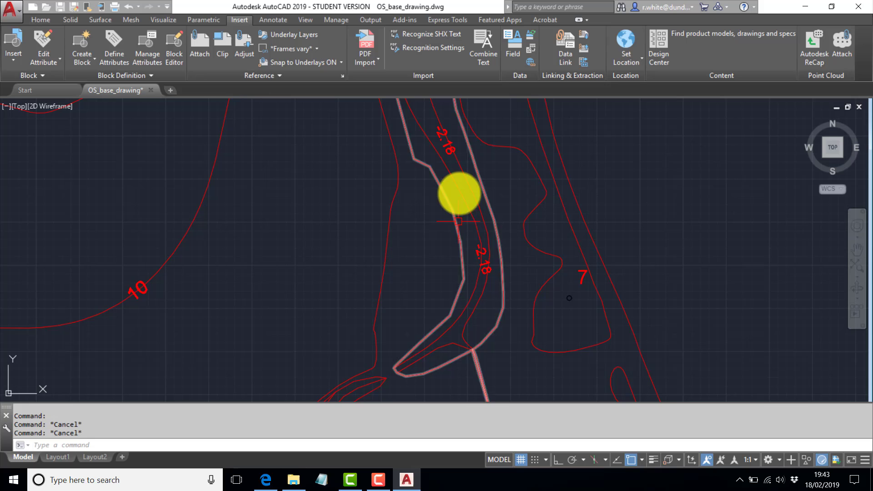
mouse_move(232, 297)
middle_mouse_down()
mouse_move(319, 204)
mouse_move(341, 202)
middle_mouse_up()
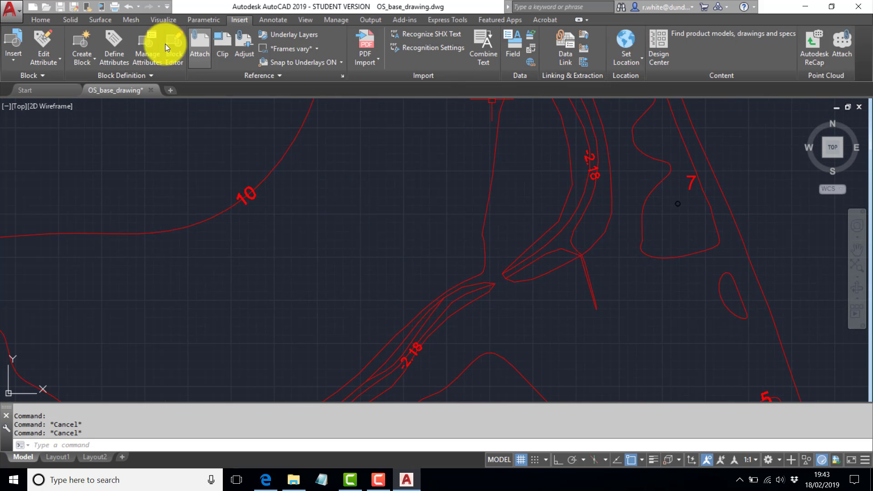
left_click(38, 19)
left_click(772, 36)
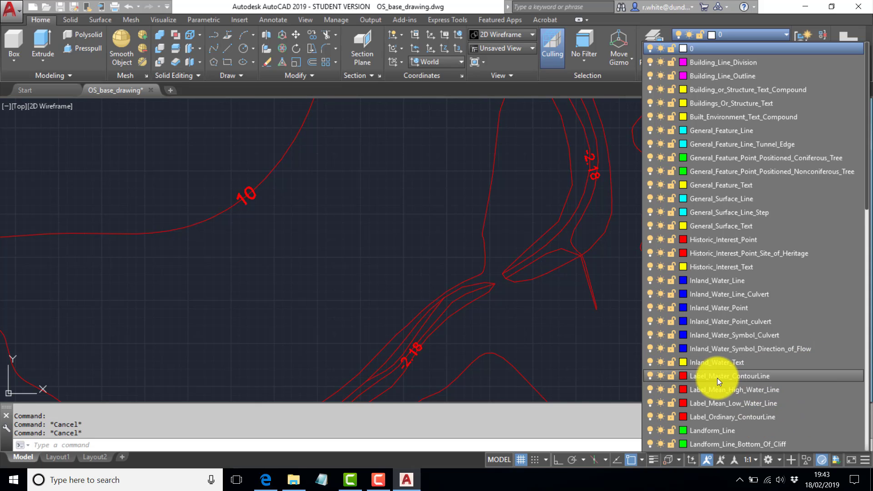
left_click(683, 376)
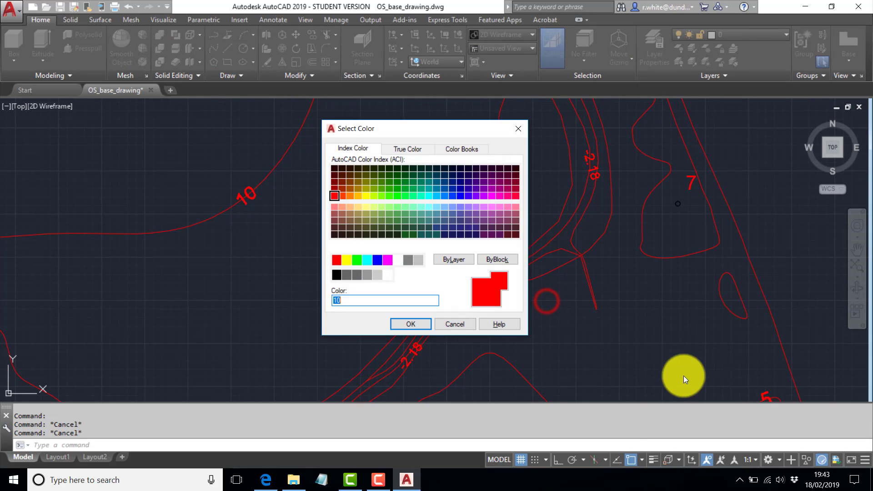
left_click(358, 207)
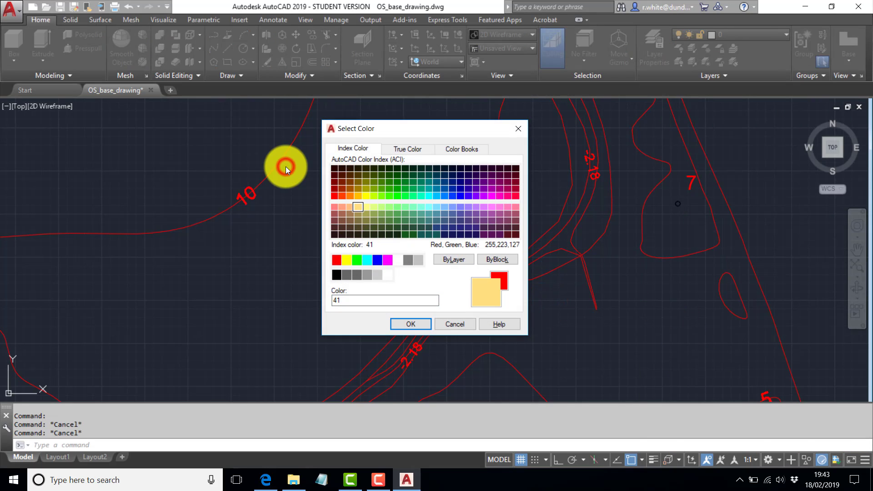
left_click(410, 323)
scroll(357, 218, "down", 8)
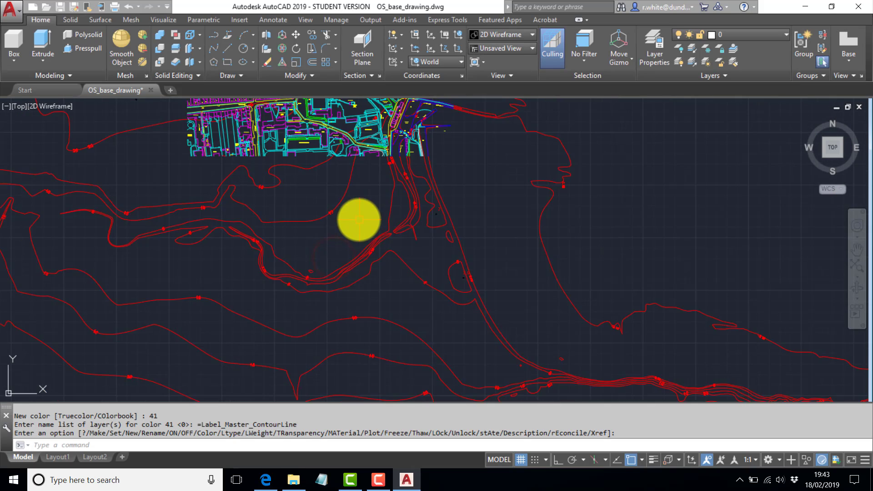
scroll(406, 275, "up", 10)
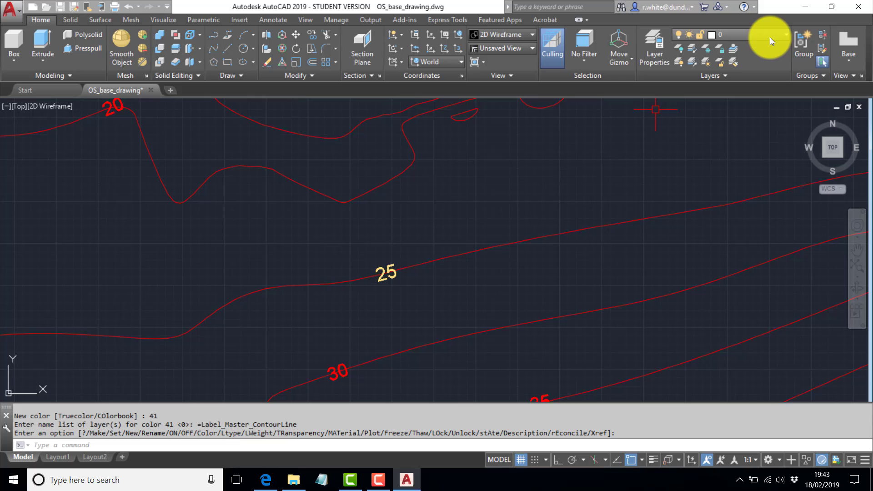
Change the color of the Master_ContourLine layer to index color 31.
left_click(615, 30)
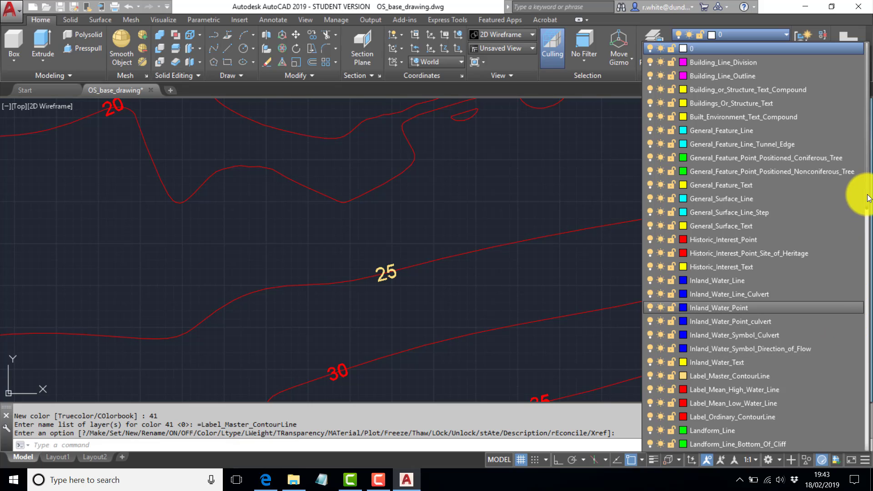
left_click_drag(866, 195, 865, 263)
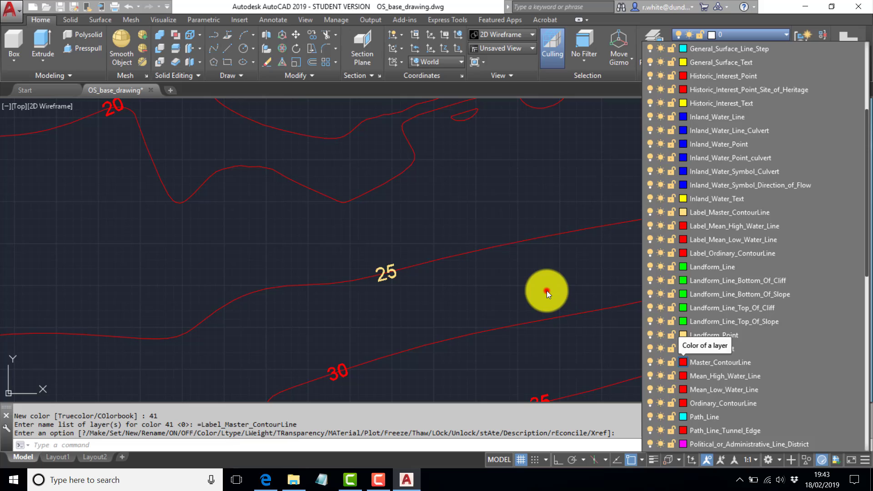
left_click(683, 363)
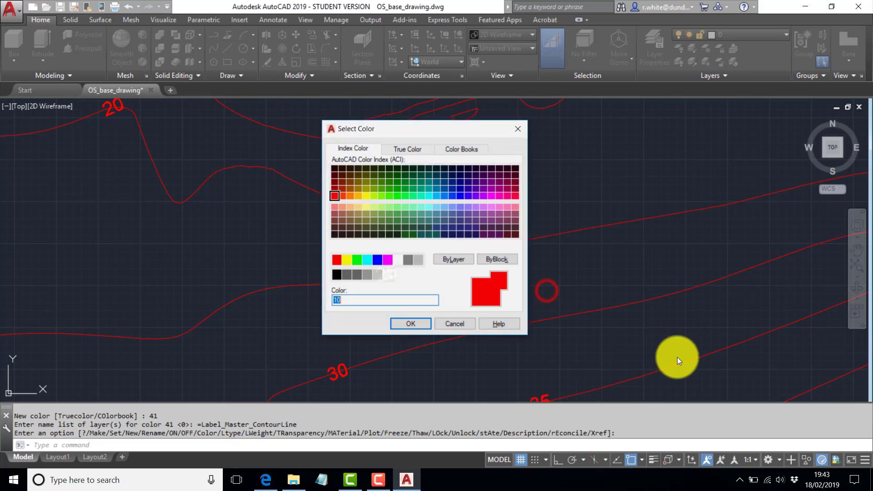
left_click(350, 207)
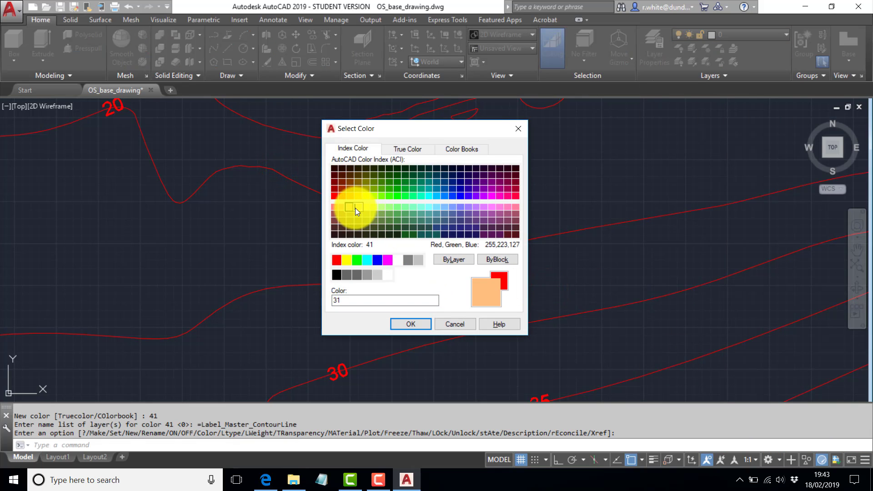
left_click(414, 323)
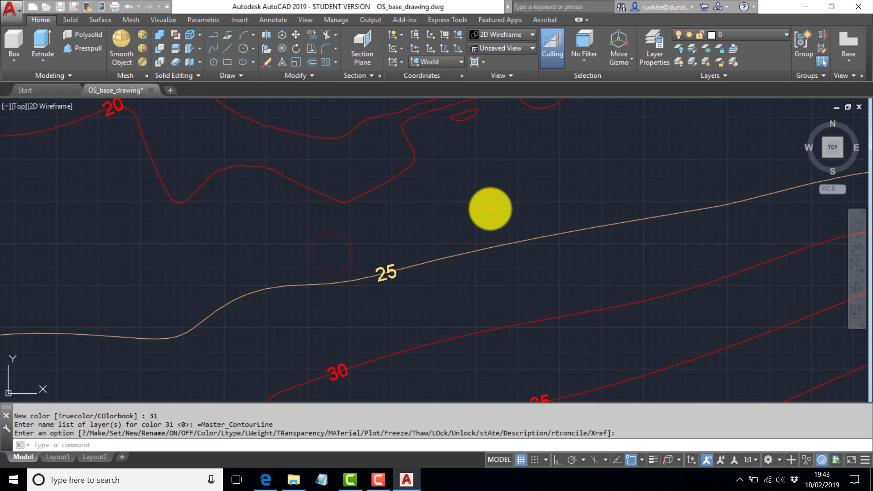
Examine the master contours and their labels across the drawing, and check which layer the outer coastline north of the town is on.
scroll(500, 202, "down", 4)
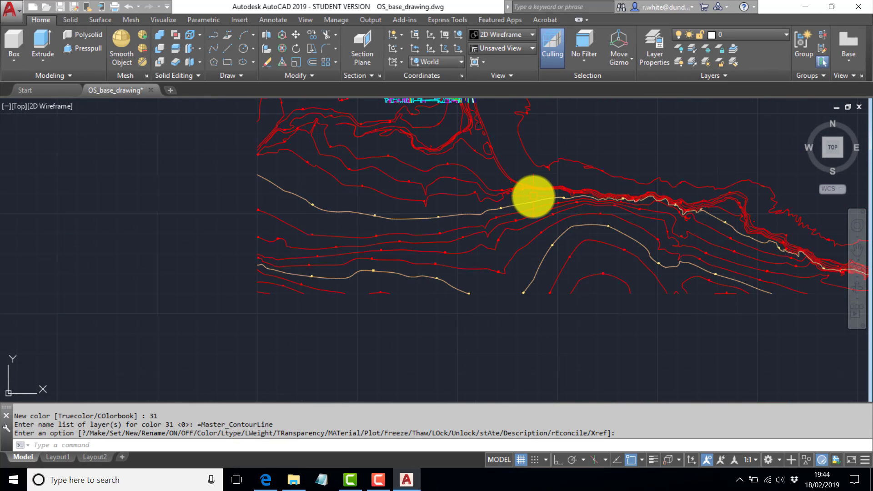
scroll(533, 197, "down", 3)
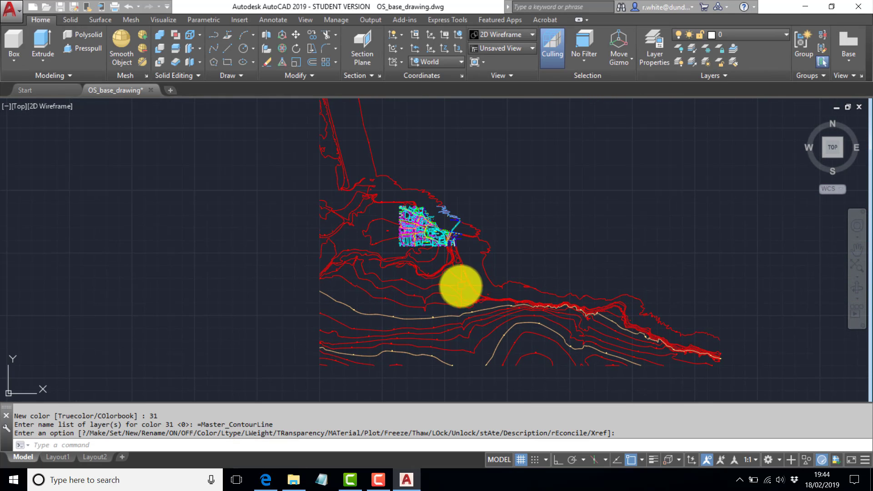
scroll(405, 345, "up", 5)
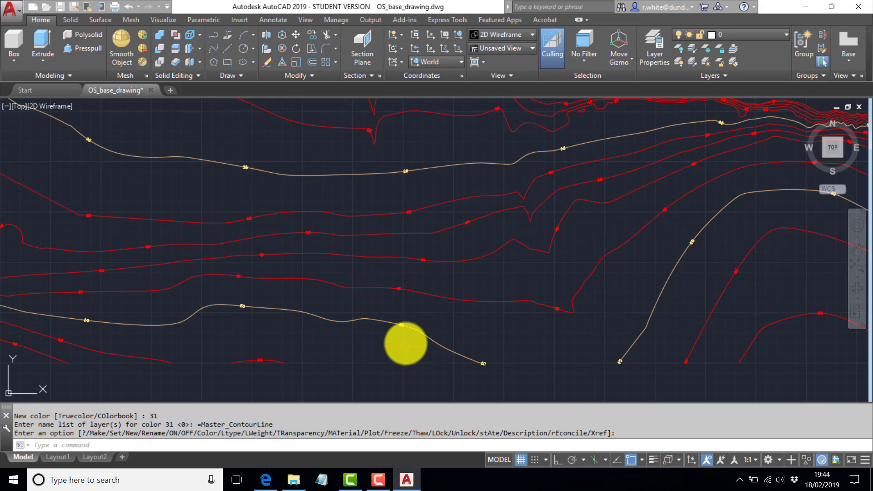
scroll(386, 339, "up", 3)
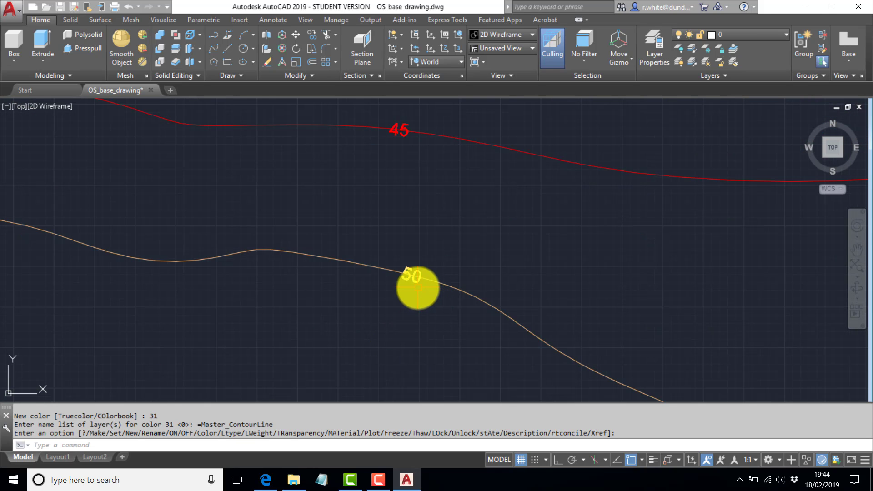
scroll(421, 272, "down", 5)
scroll(427, 254, "down", 5)
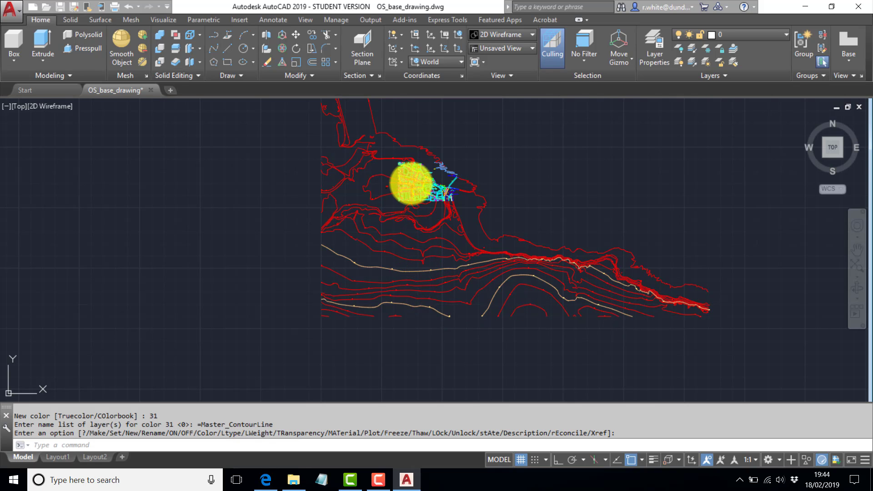
scroll(387, 154, "up", 6)
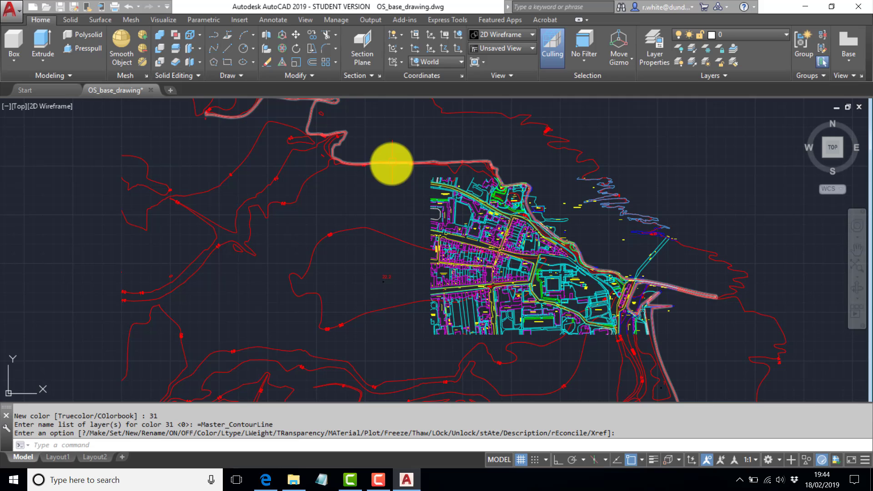
scroll(438, 194, "down", 4)
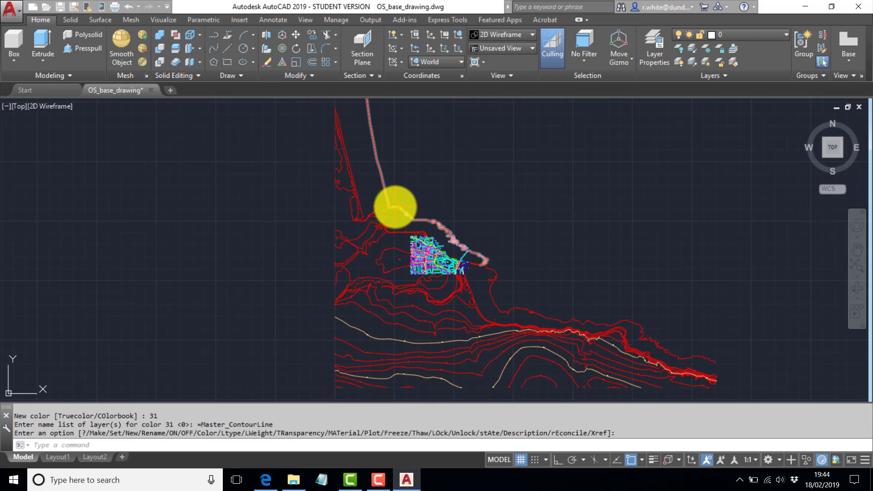
left_click(395, 207)
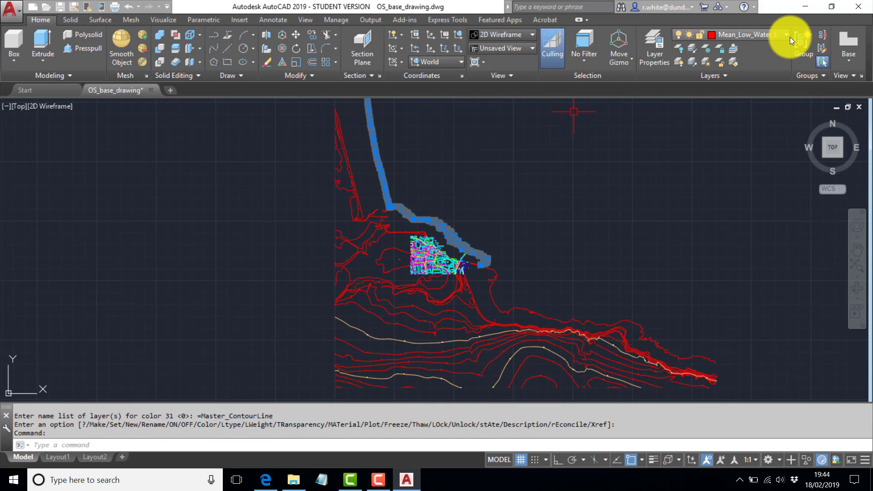
key("Escape")
key("Escape")
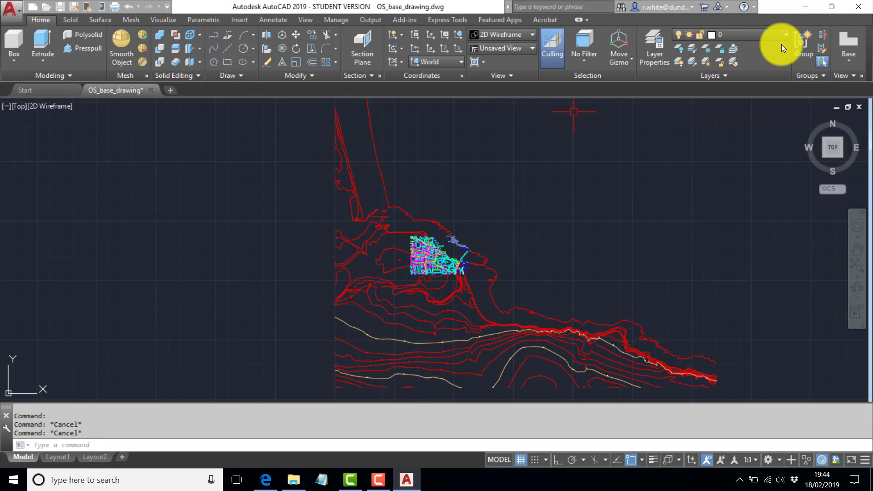
Change the color of the Mean_High_Water_Line layer to index color 150.
left_click(779, 34)
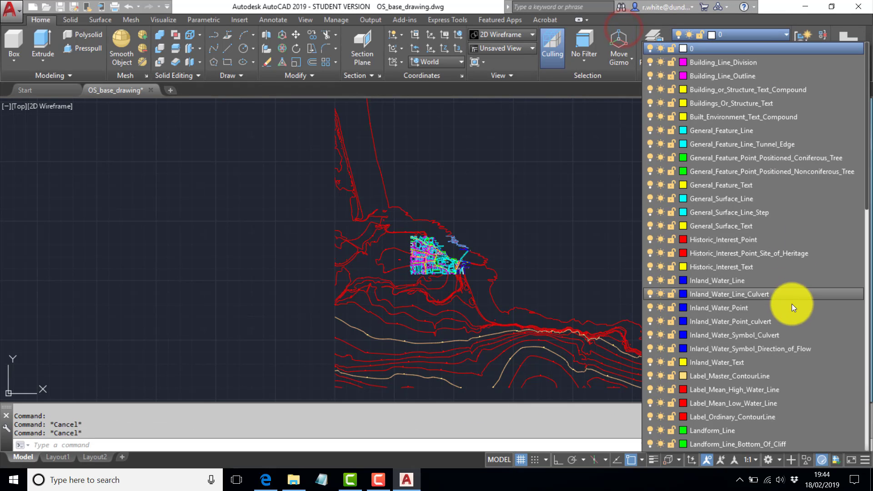
scroll(751, 391, "down", 2)
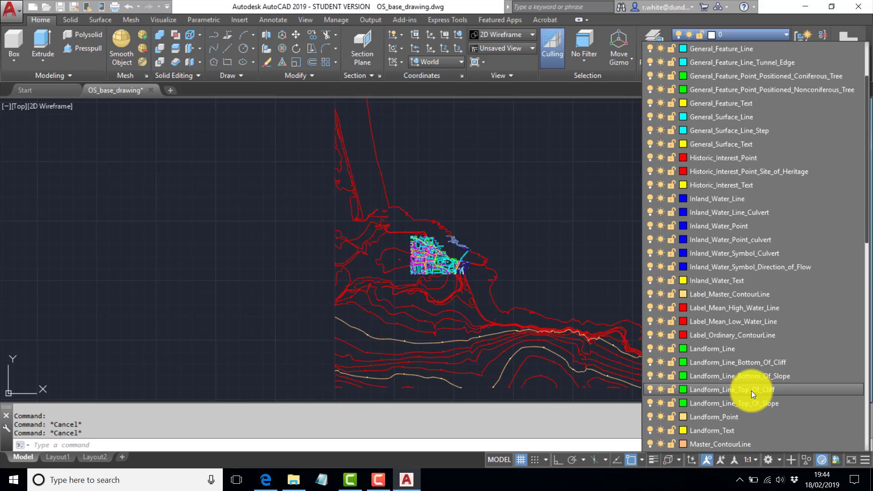
scroll(751, 390, "down", 3)
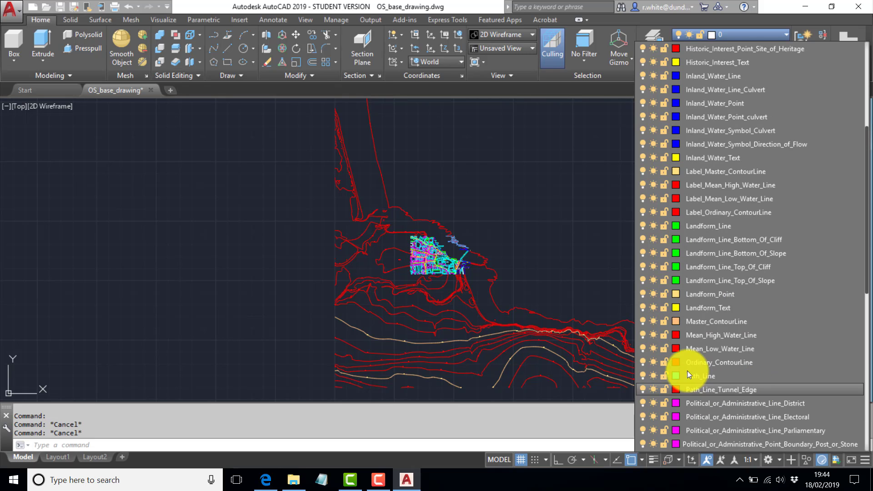
left_click(675, 337)
left_click(540, 268)
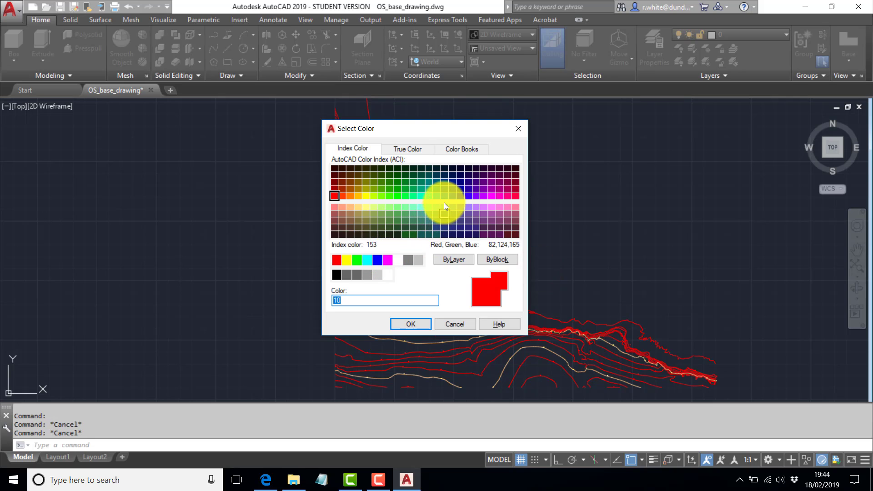
left_click(444, 195)
left_click(410, 323)
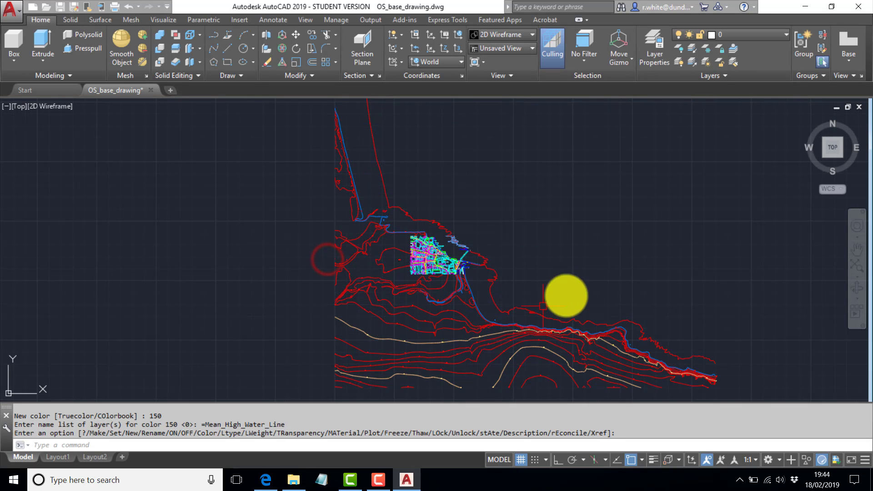
Give the Mean_Low_Water_Line layer the same blue, index color 150.
left_click(769, 35)
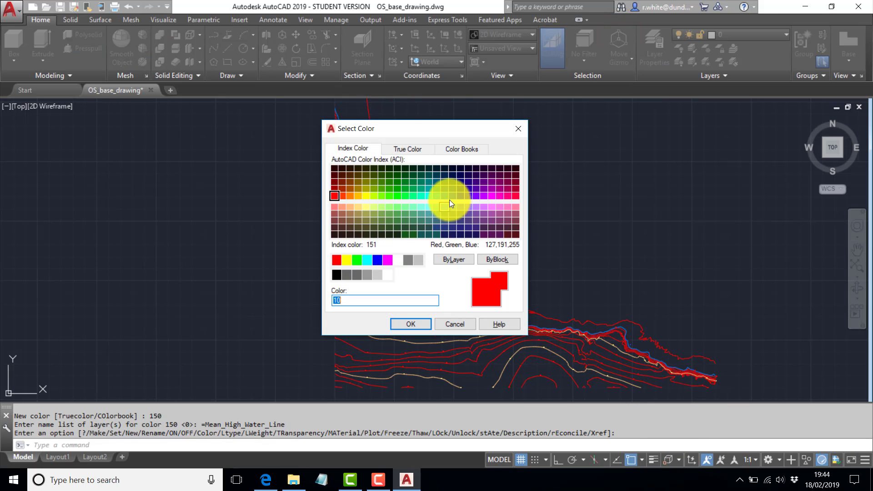
left_click(444, 196)
left_click(416, 324)
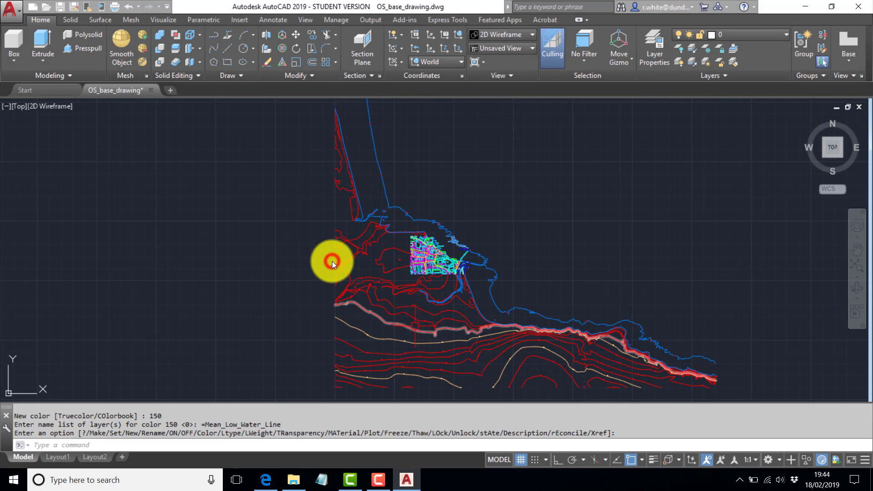
key("Escape")
key("Escape")
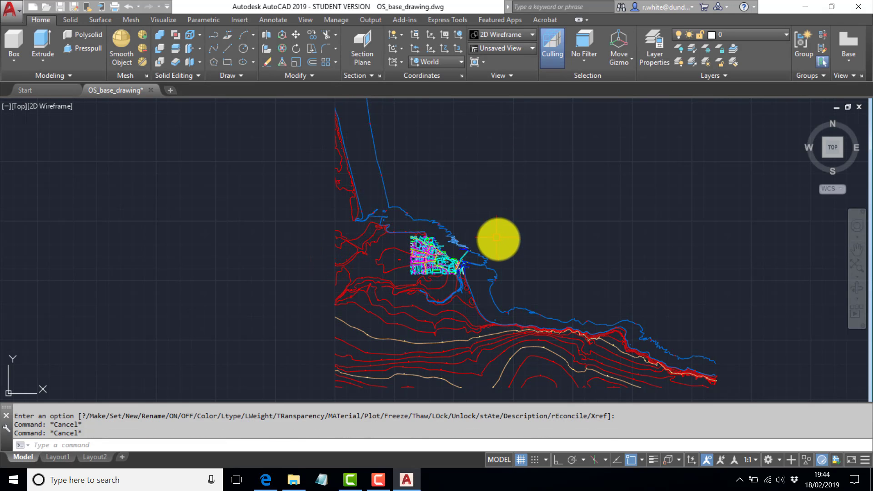
Examine the streets, spot heights and contours around Gregory Place and East Scores up close, then the whole town map against the coastline.
scroll(482, 219, "up", 2)
scroll(384, 207, "up", 4)
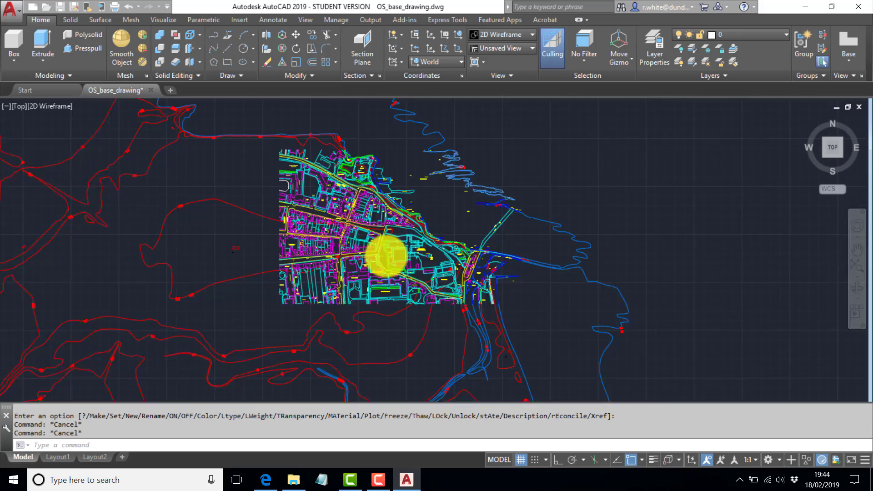
scroll(384, 253, "up", 6)
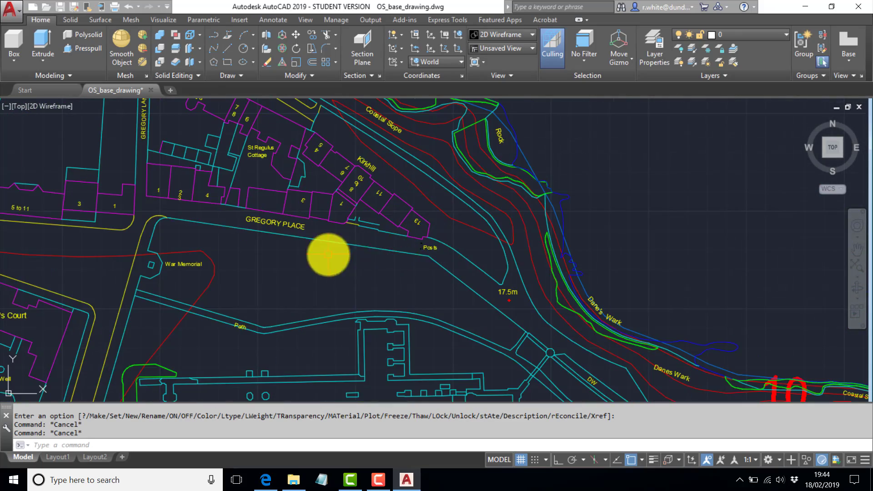
middle_click_drag(325, 253, 449, 335)
middle_click_drag(367, 312, 335, 245)
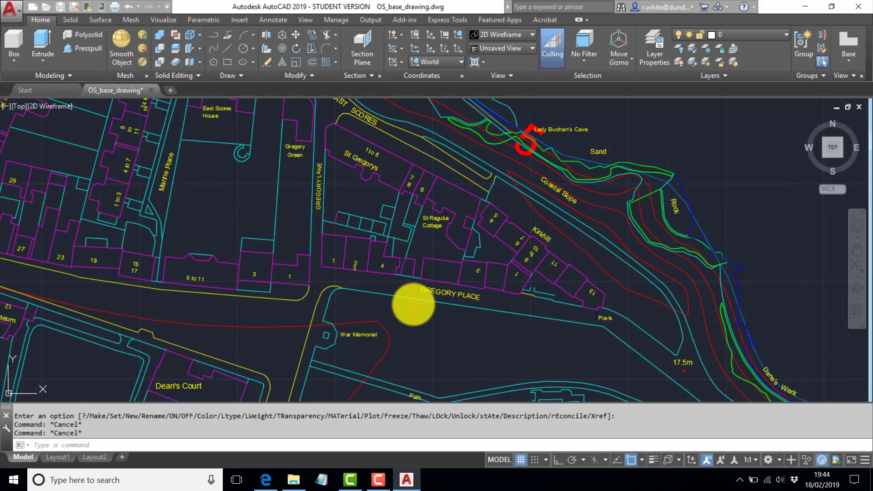
scroll(409, 298, "down", 2)
scroll(323, 234, "down", 1)
scroll(366, 191, "up", 4)
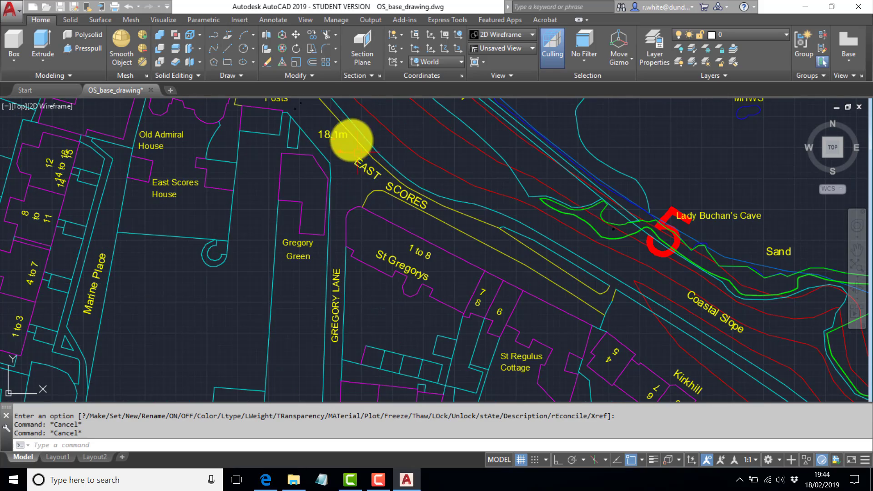
scroll(382, 264, "down", 4)
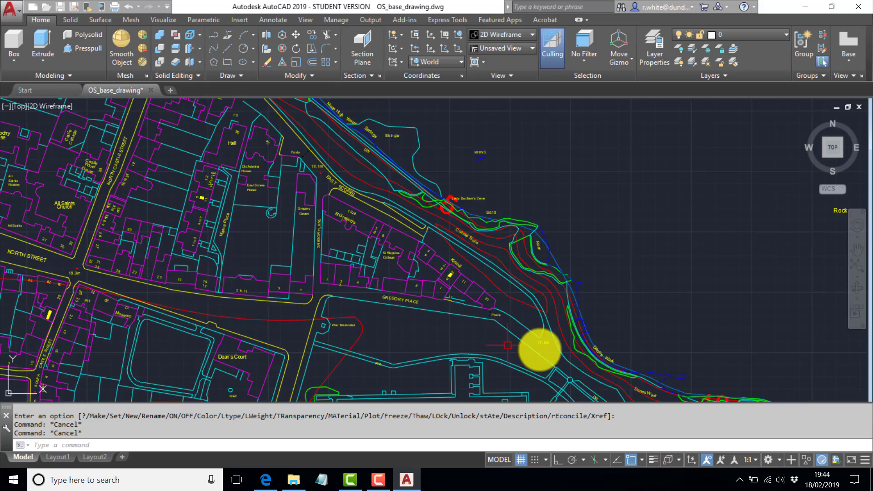
scroll(541, 349, "up", 5)
scroll(410, 283, "down", 3)
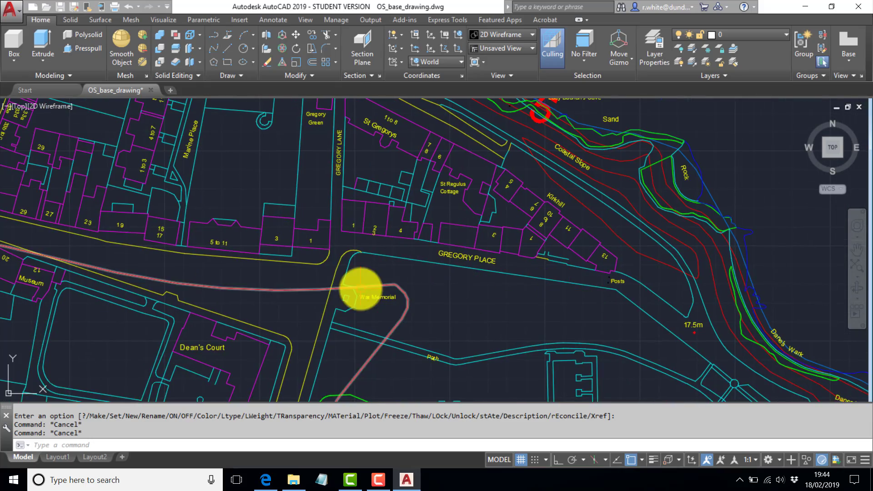
scroll(337, 234, "down", 2)
mouse_move(725, 298)
middle_mouse_down()
mouse_move(595, 302)
mouse_move(587, 279)
mouse_move(623, 344)
middle_mouse_up()
middle_click_drag(422, 276, 452, 293)
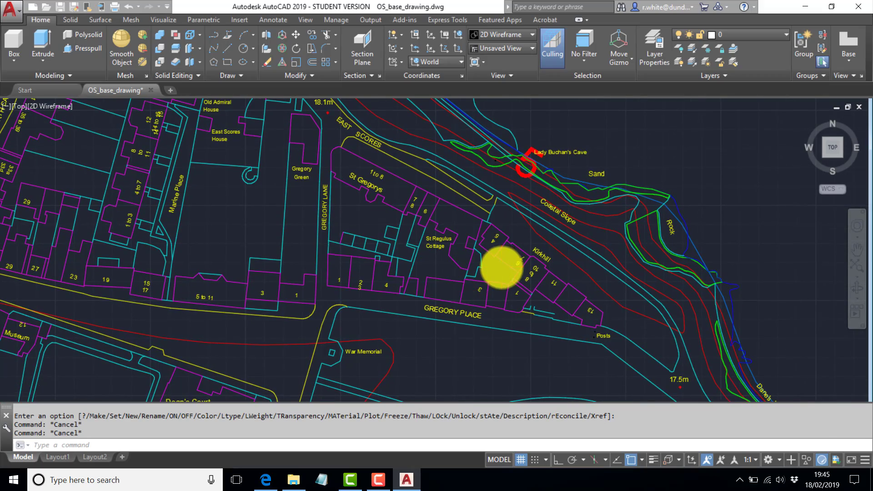
scroll(501, 268, "down", 10)
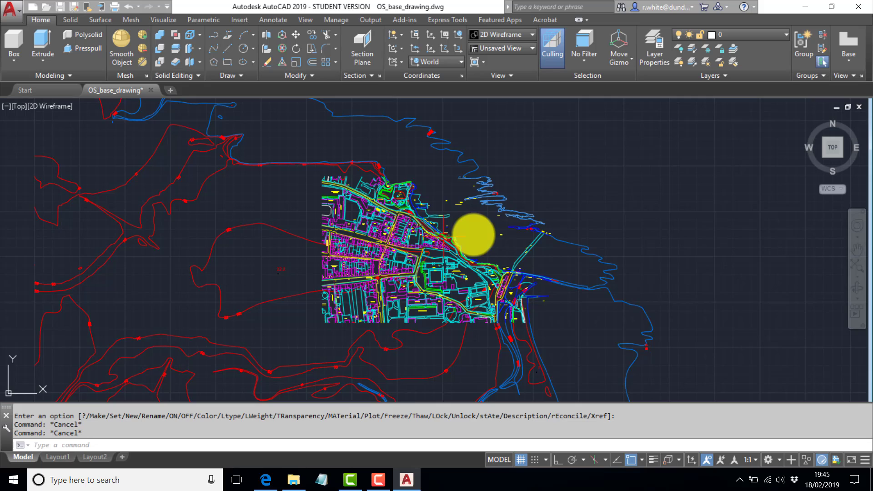
scroll(473, 235, "down", 3)
key("Escape")
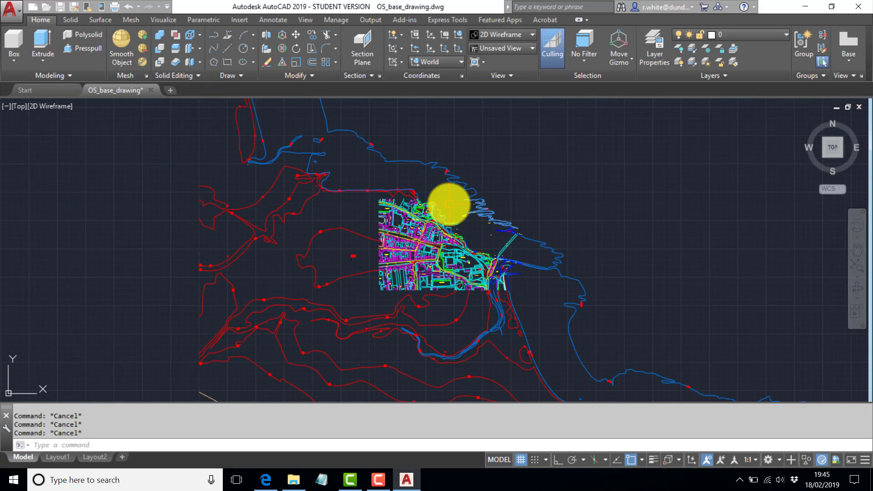
Draw a rectangle enclosing the whole town map, including the pier and harbour at its eastern end.
type("rec")
key("Return")
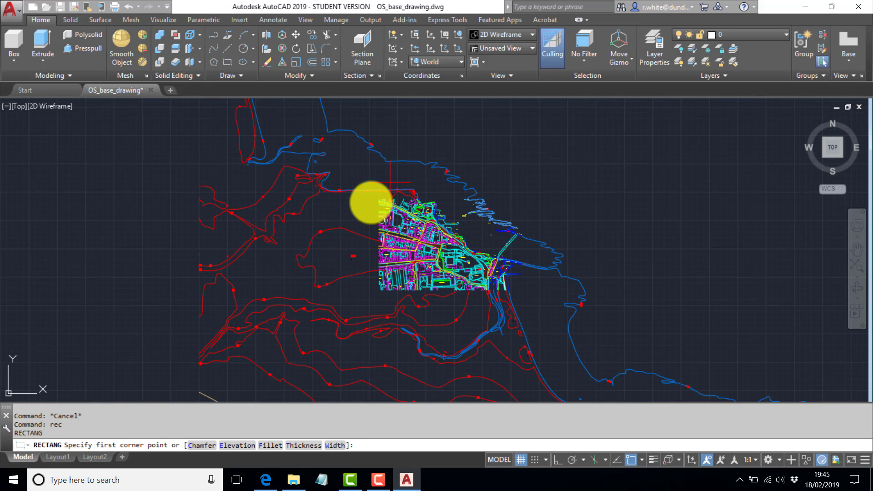
scroll(416, 238, "up", 4)
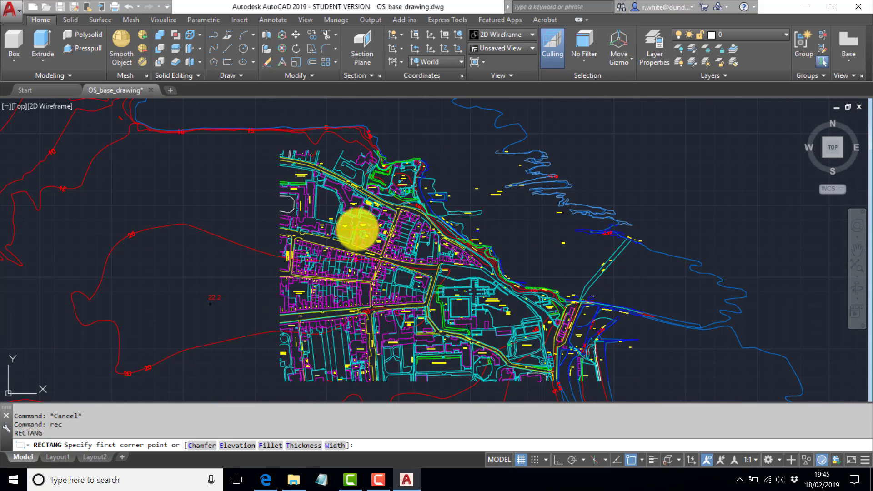
scroll(258, 151, "down", 2)
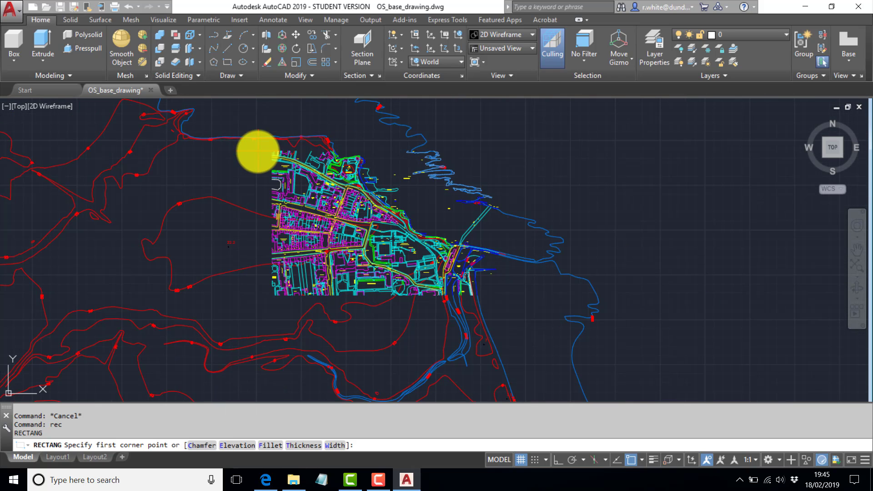
left_click(265, 145)
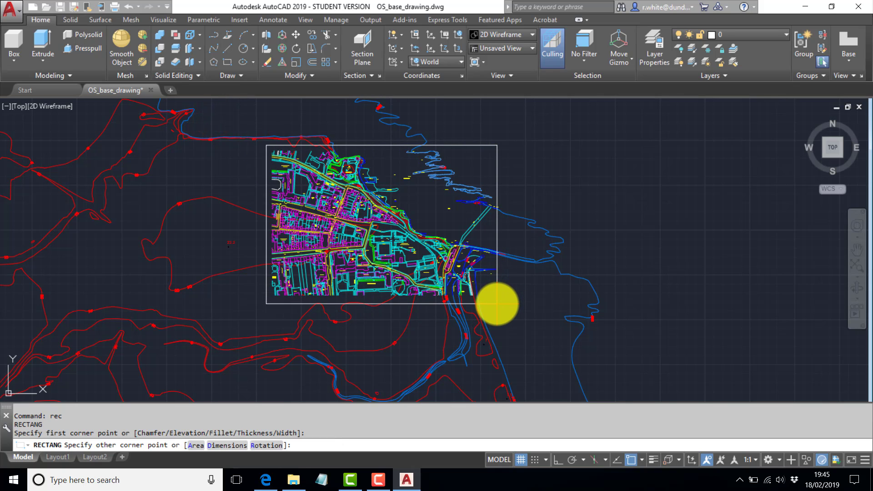
left_click(497, 304)
scroll(390, 250, "down", 4)
mouse_move(394, 245)
middle_mouse_down()
mouse_move(524, 271)
mouse_move(542, 253)
middle_mouse_up()
key("Escape")
key("Escape")
key("Escape")
Using the rectangle as the cutting edge, trim the contours and coastlines that extend beyond its southern edge.
type("tr")
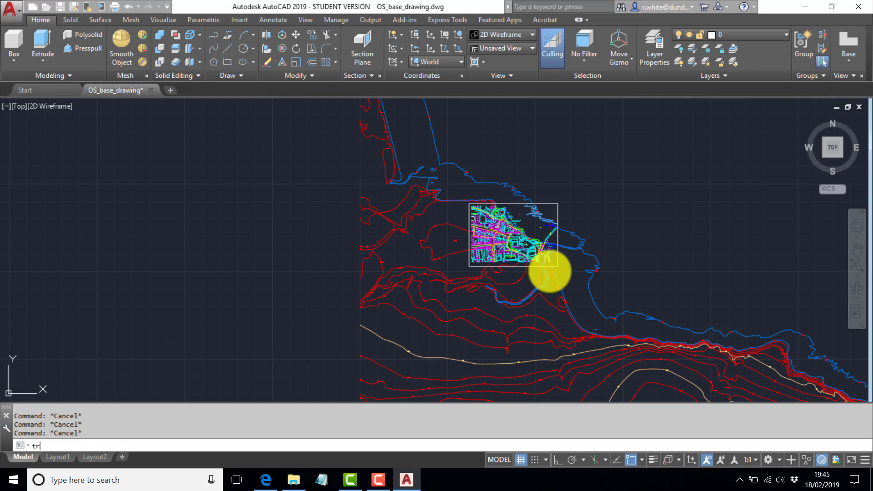
key("Return")
left_click(537, 266)
key("Return")
left_click(559, 280)
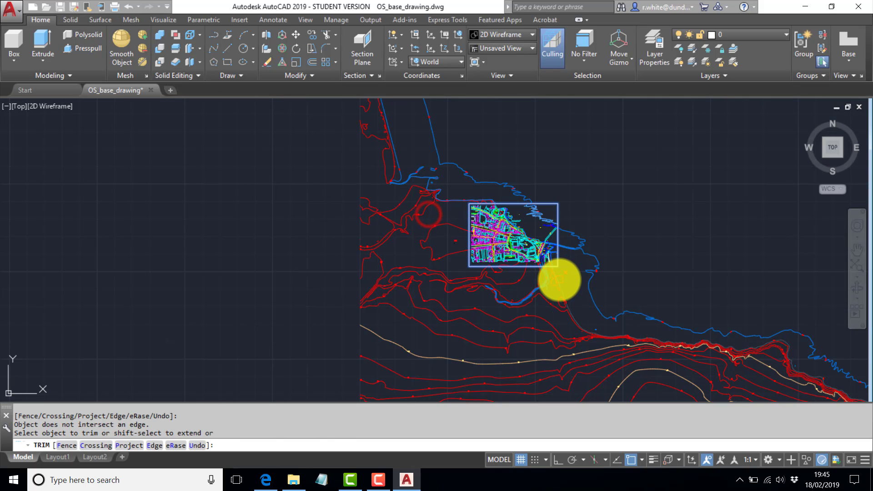
mouse_move(563, 273)
left_mouse_down()
mouse_move(452, 293)
mouse_move(419, 259)
mouse_move(425, 255)
left_mouse_up()
left_click(336, 239)
Trim the contours and coastlines that extend beyond the rectangle's western and northern edges.
scroll(521, 275, "up", 4)
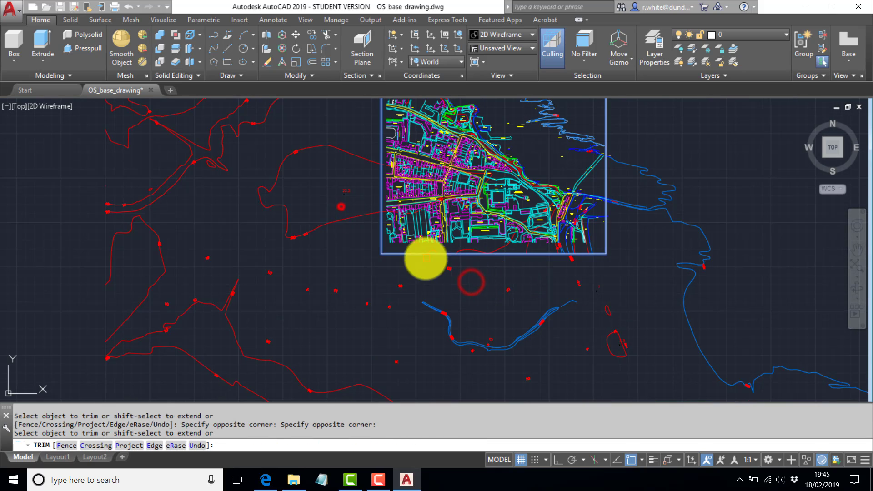
middle_click_drag(418, 262, 458, 211)
left_click_drag(454, 214, 367, 339)
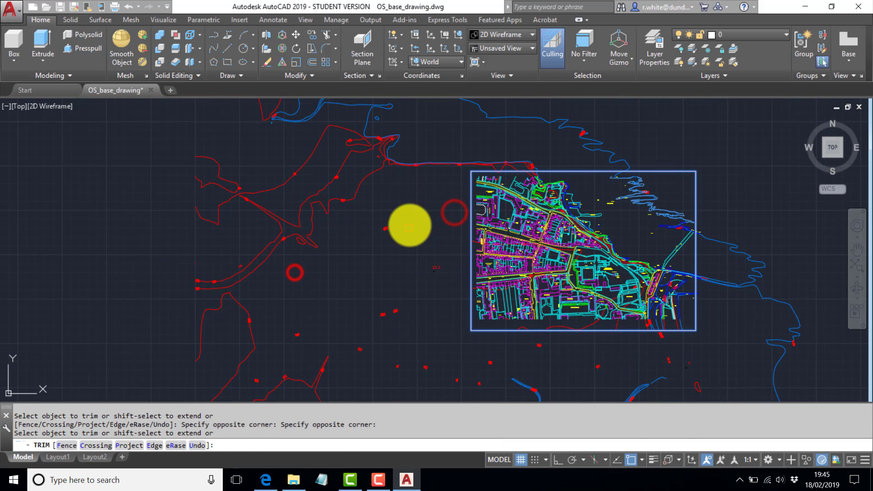
middle_click_drag(408, 220, 506, 260)
scroll(506, 260, "up", 4)
mouse_move(752, 172)
left_mouse_down()
mouse_move(244, 296)
mouse_move(245, 309)
left_mouse_up()
left_click_drag(196, 248, 196, 248)
scroll(400, 254, "down", 5)
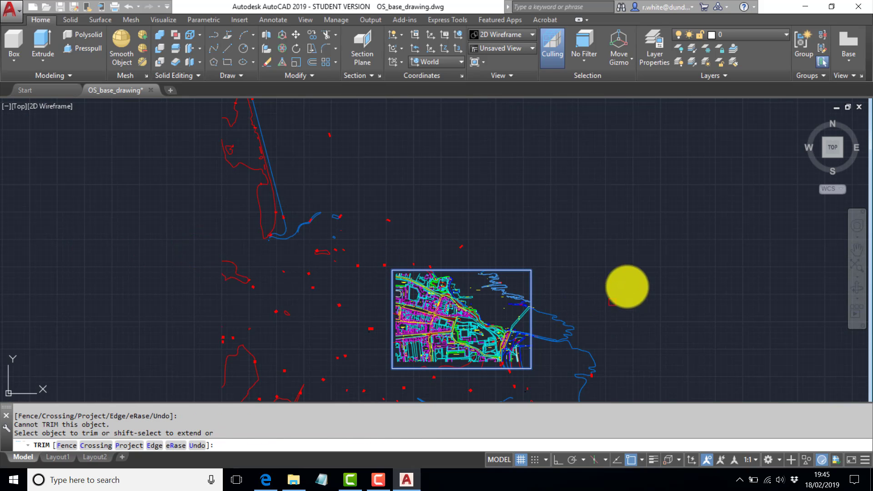
Trim the water lines that extend beyond the rectangle's eastern edge and finish trimming.
left_click_drag(645, 274, 526, 389)
left_click(539, 387)
middle_click_drag(551, 378, 604, 233)
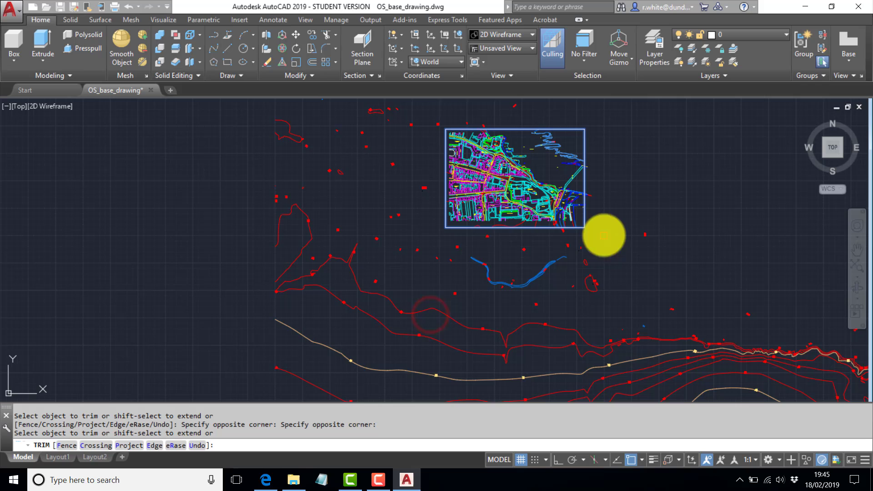
scroll(609, 241, "down", 2)
scroll(627, 262, "down", 2)
key("Escape")
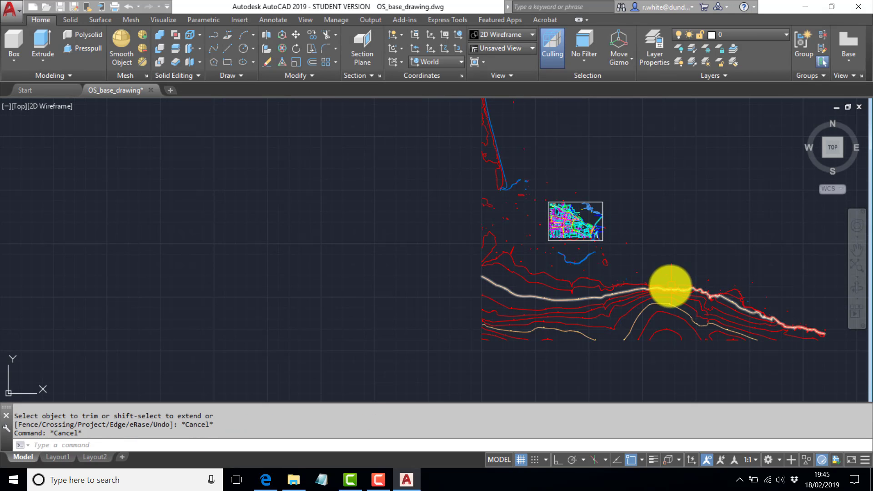
Erase all the leftover contours and water lines south of the rectangle with a window selection.
type("e")
key("Return")
type("w")
key("Return")
middle_click_drag(765, 309, 606, 307)
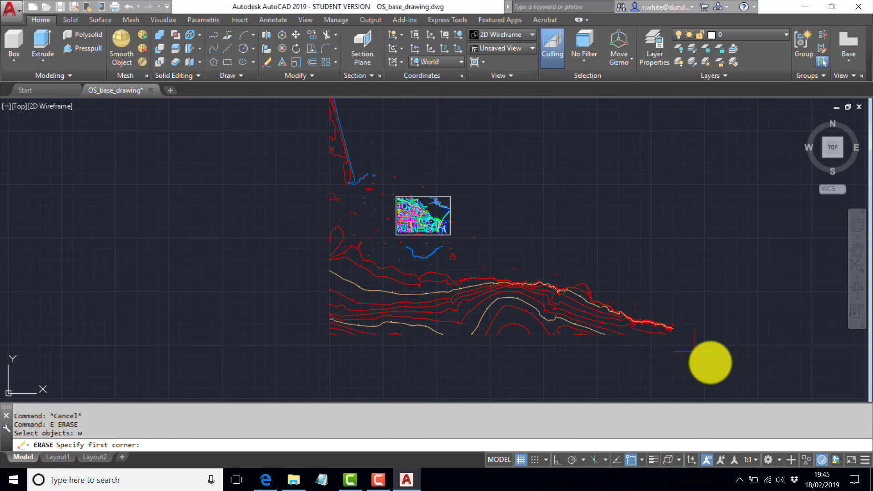
left_click(719, 366)
left_click(297, 239)
right_click(238, 191)
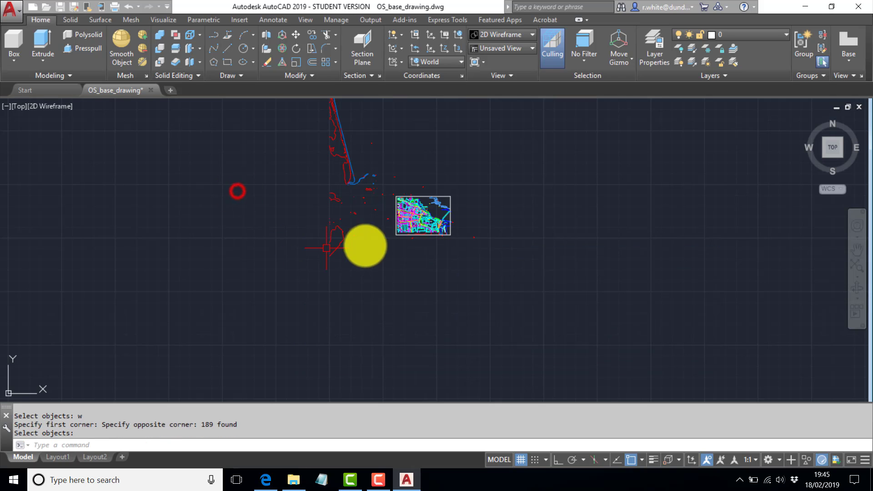
Erase the leftover coastline, contours and labels northwest of the rectangle.
middle_click_drag(364, 246, 380, 304)
right_click(307, 172)
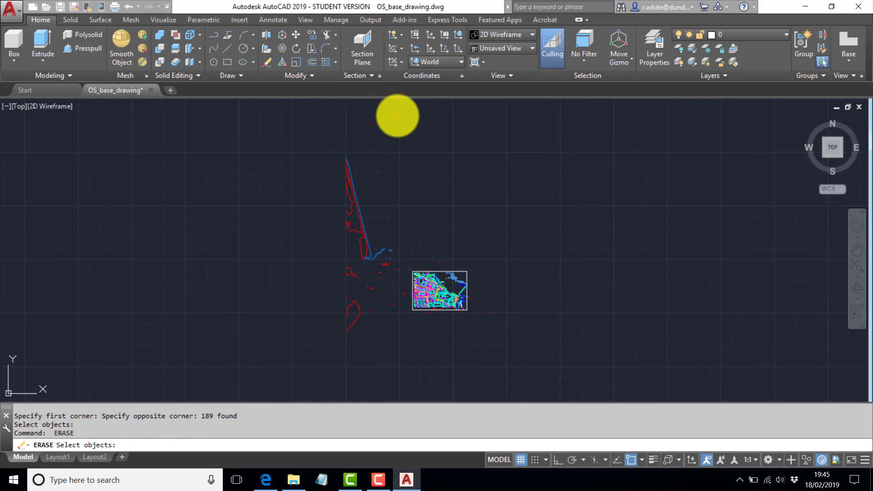
left_click(398, 113)
left_click(282, 333)
right_click(310, 325)
scroll(389, 294, "up", 4)
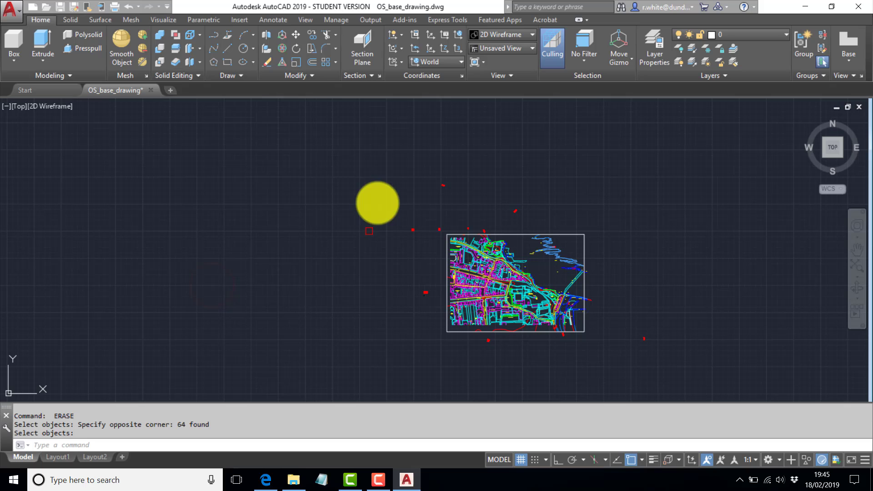
Erase the stray contour labels west and north of the rectangle.
right_click(284, 134)
left_click(355, 166)
left_click(443, 304)
left_click(392, 146)
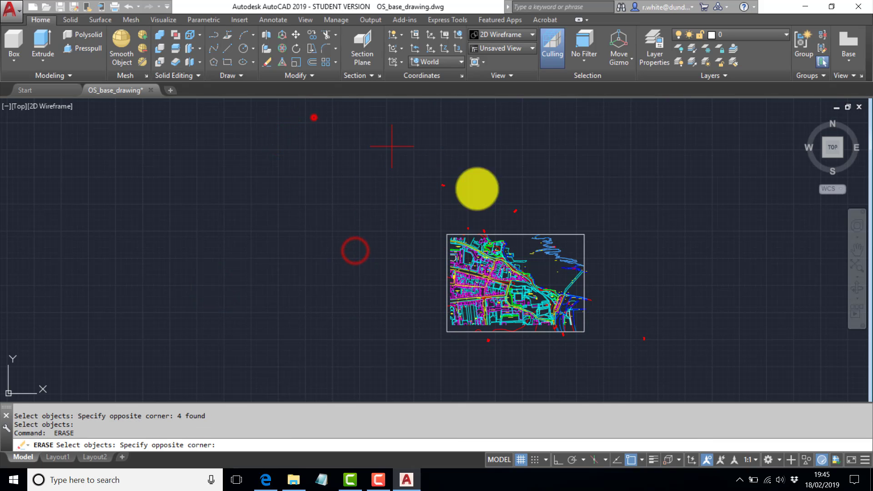
left_click(635, 233)
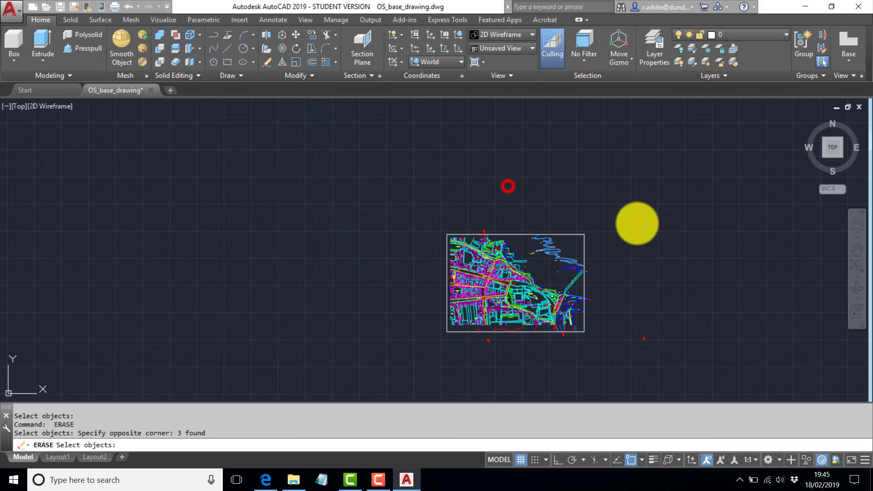
key("Return")
Erase the stray labels east of the rectangle and just below its southern edge.
key("Return")
left_click(695, 283)
left_click(522, 346)
key("Return")
scroll(522, 346, "up", 3)
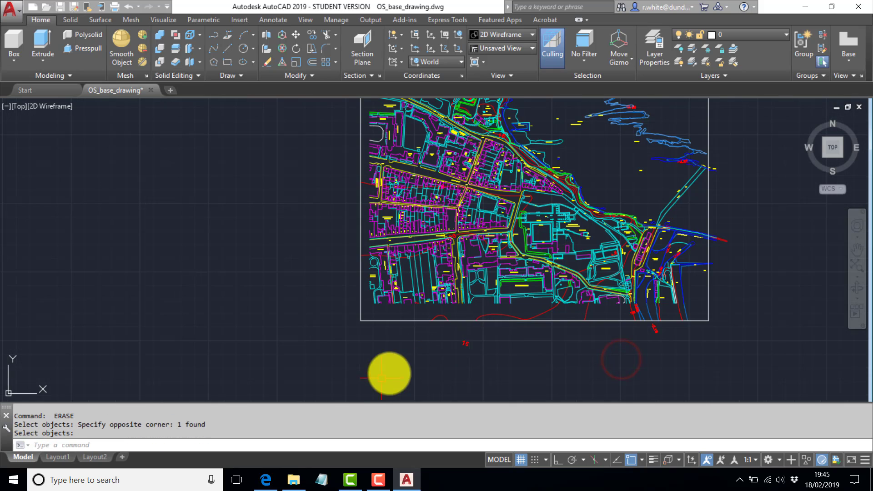
left_click(390, 374)
left_click(697, 335)
key("Return")
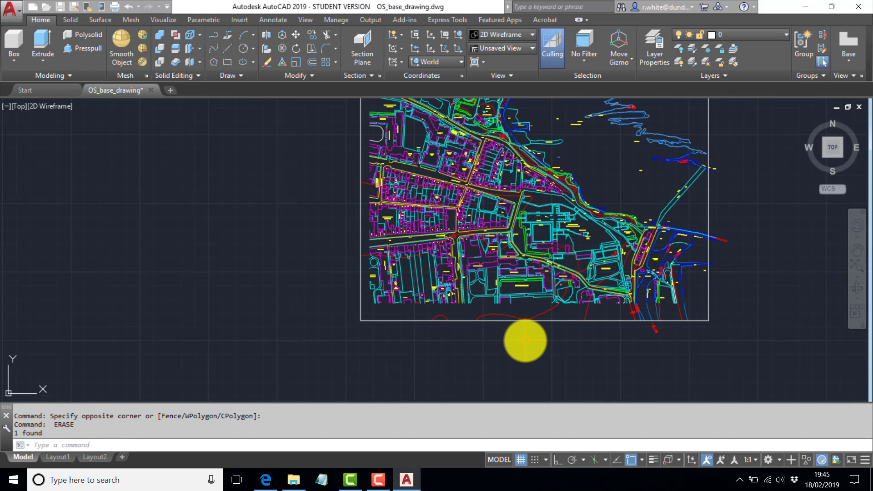
key("Escape")
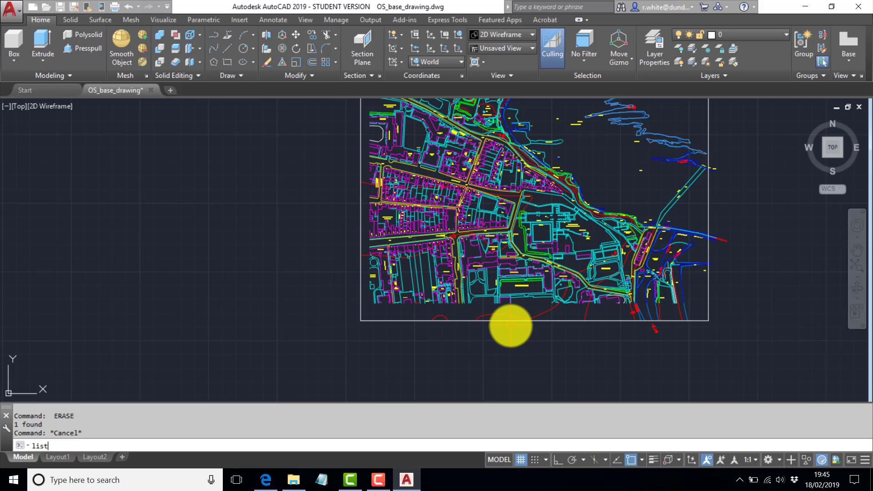
List the properties of the contour crossing the rectangle's southern edge and check the Z value of its vertices.
key("Return")
left_click(551, 307)
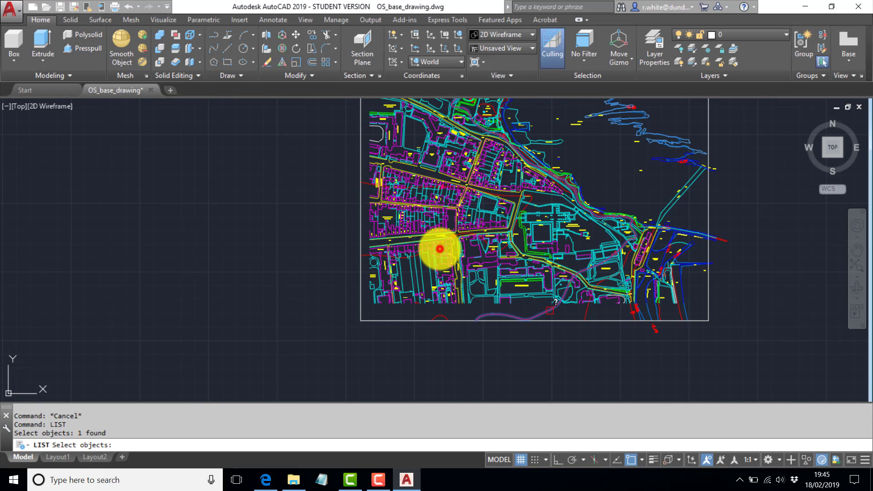
right_click(440, 248)
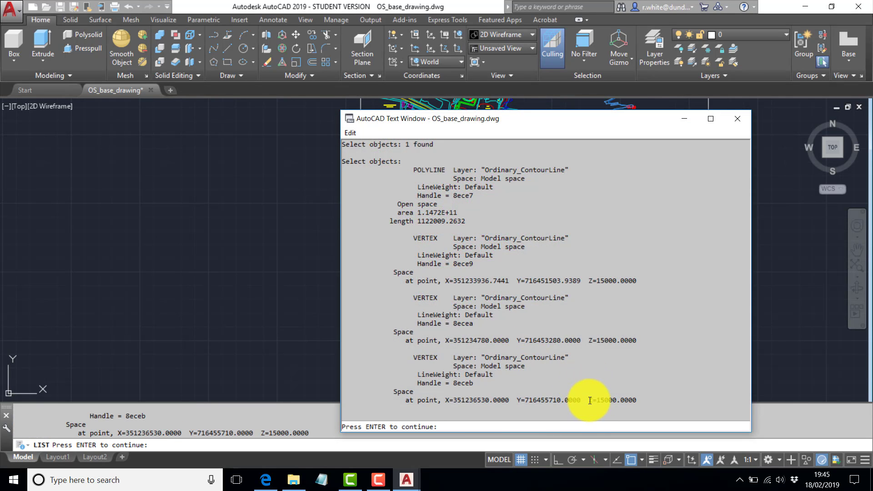
left_click_drag(589, 400, 634, 400)
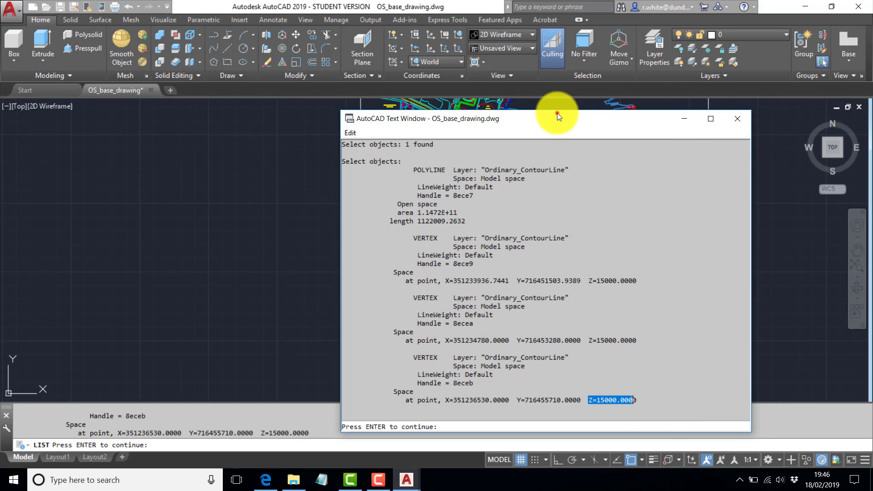
left_click_drag(558, 113, 434, 45)
left_click(614, 51)
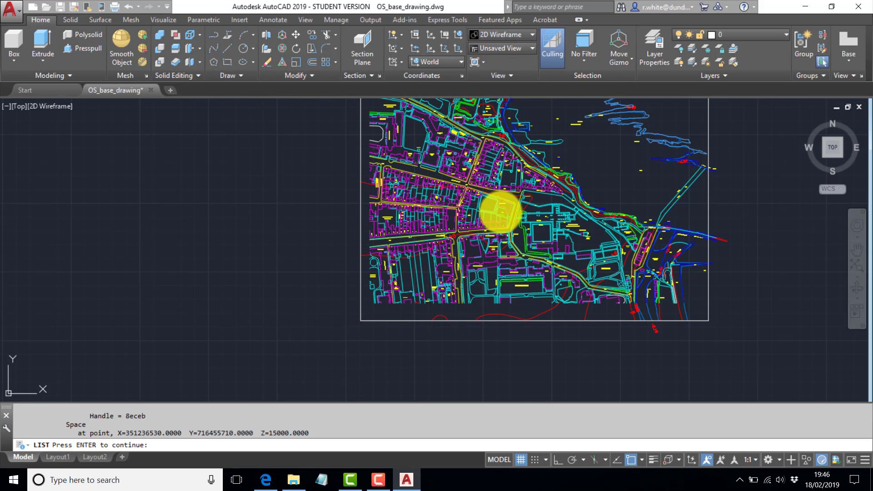
mouse_move(500, 212)
middle_mouse_down()
mouse_move(452, 225)
mouse_move(407, 270)
middle_mouse_up()
key("Escape")
key("Escape")
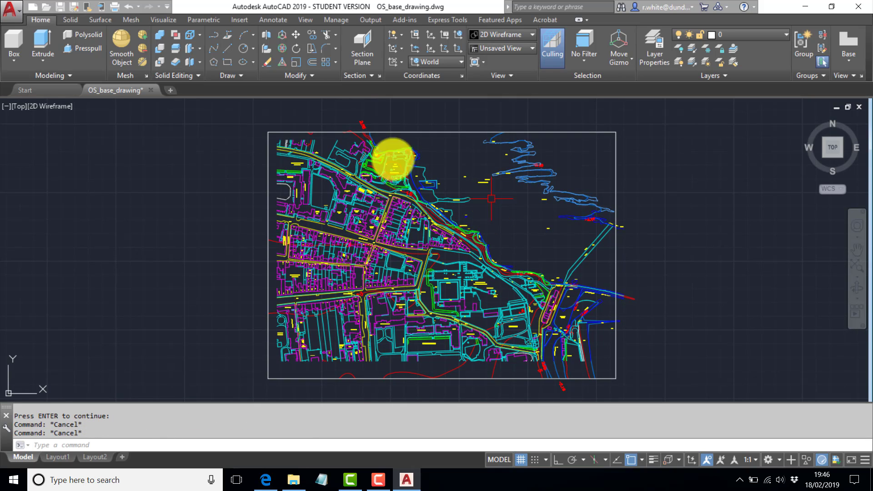
Save the drawing on the Desktop under the new name gregory_place_OS_map.dwg.
middle_click_drag(396, 155, 398, 146)
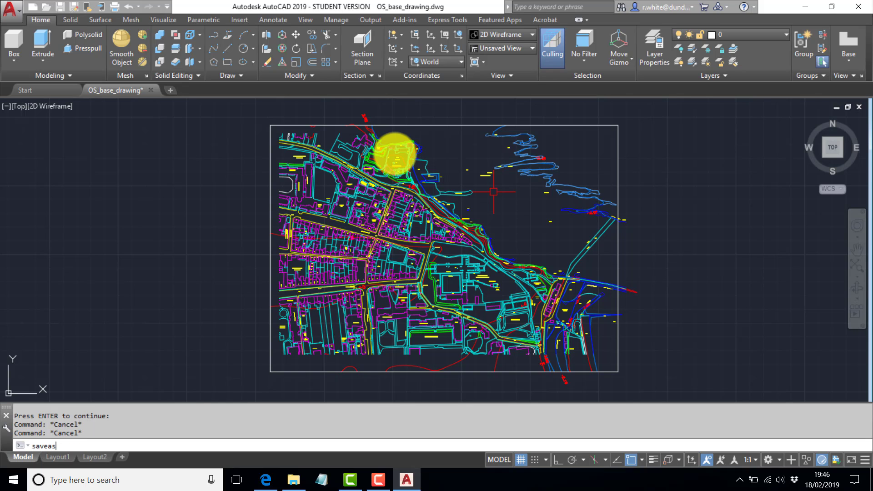
key("Return")
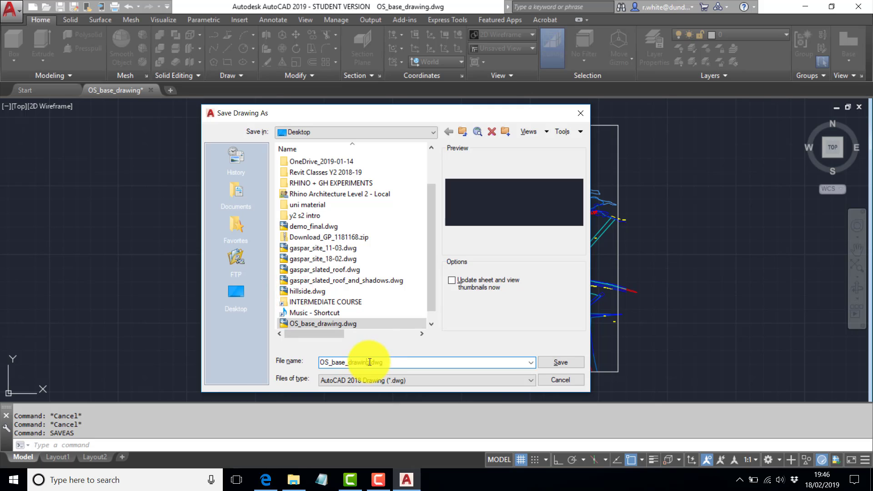
double_click(369, 362)
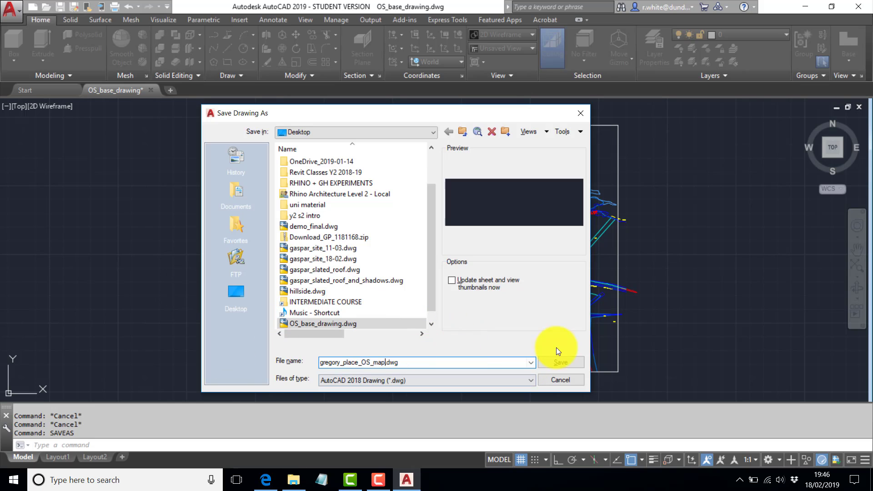
key("Return")
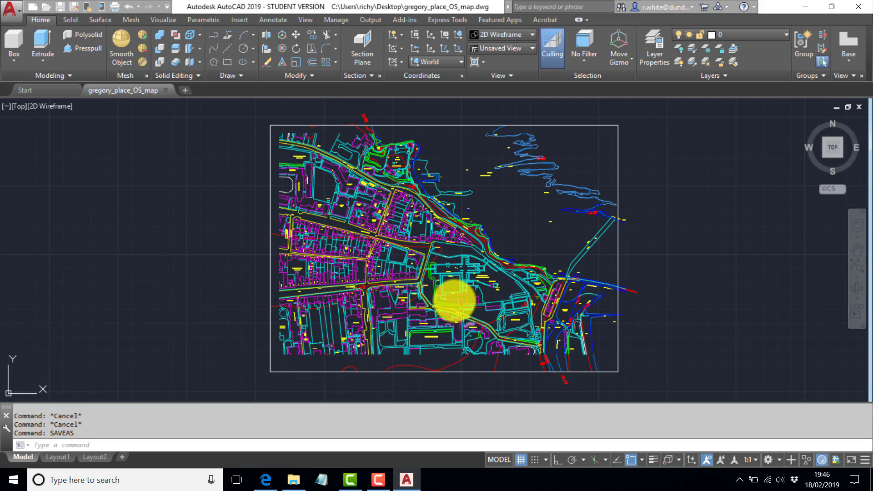
Review the drawing's layers and their colors, and look over the whole cropped map.
left_click(782, 34)
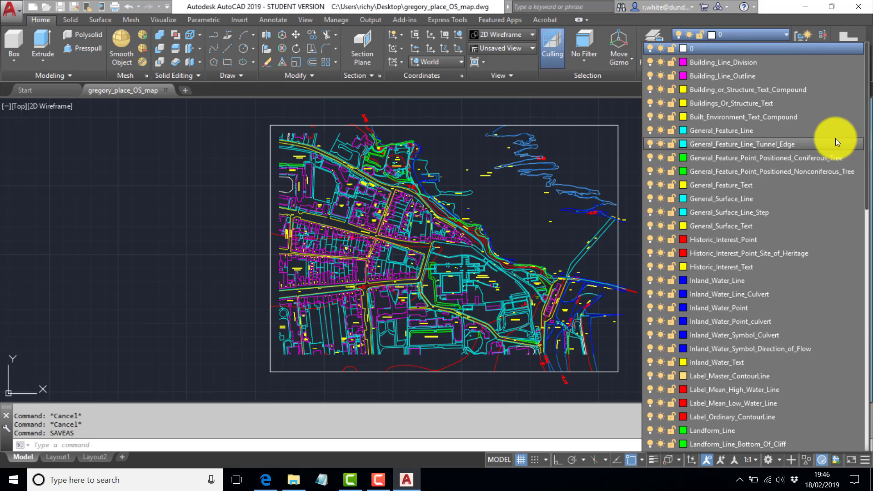
left_click(692, 104)
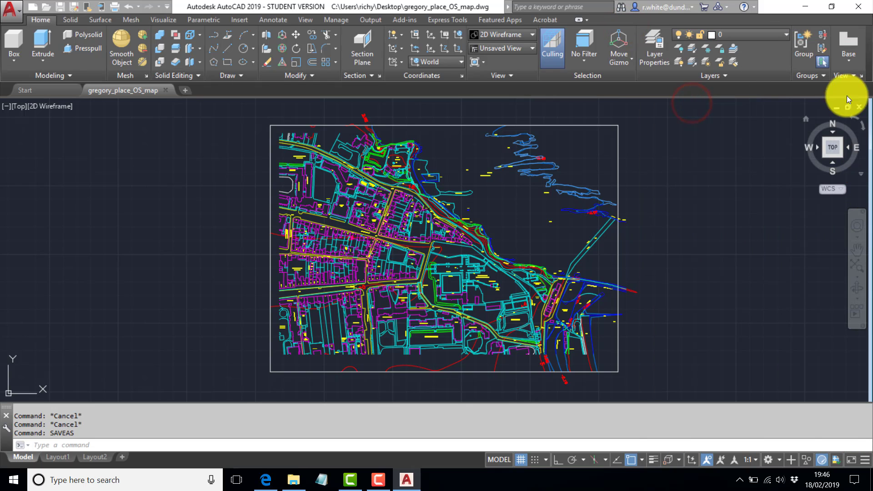
left_click(753, 37)
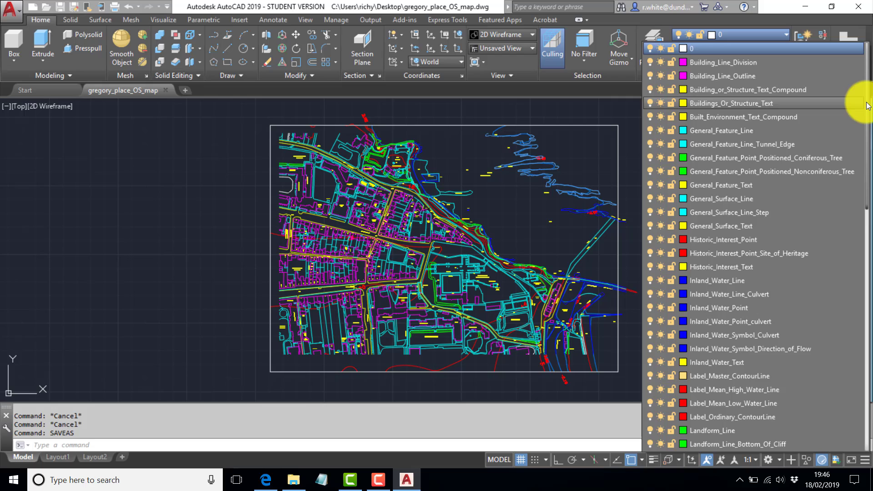
left_click_drag(868, 106, 857, 89)
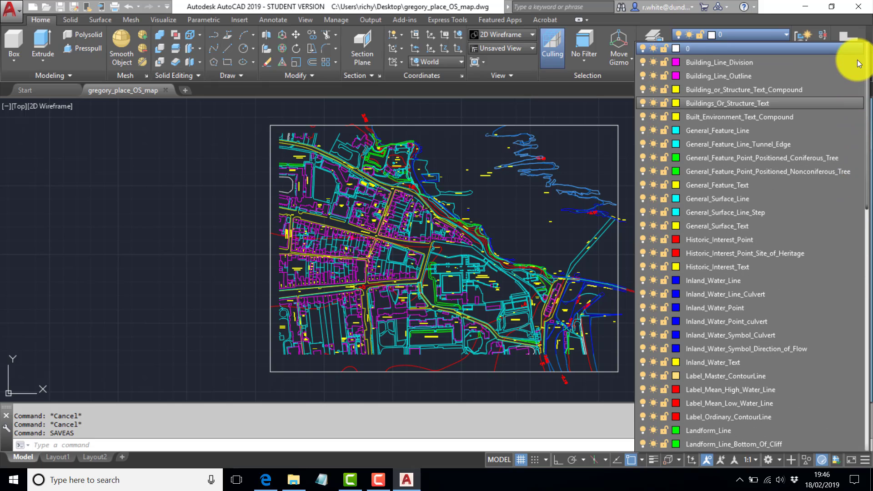
left_click(236, 212)
key("Escape")
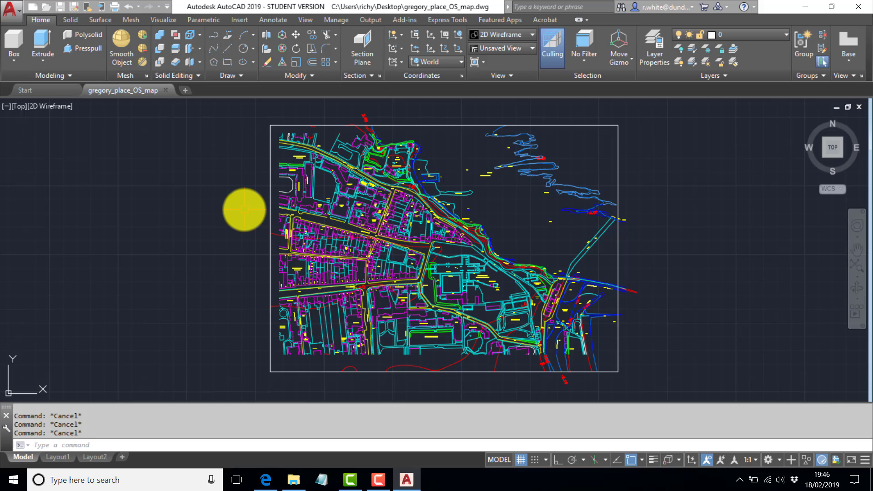
scroll(244, 210, "down", 2)
middle_click_drag(244, 209, 311, 214)
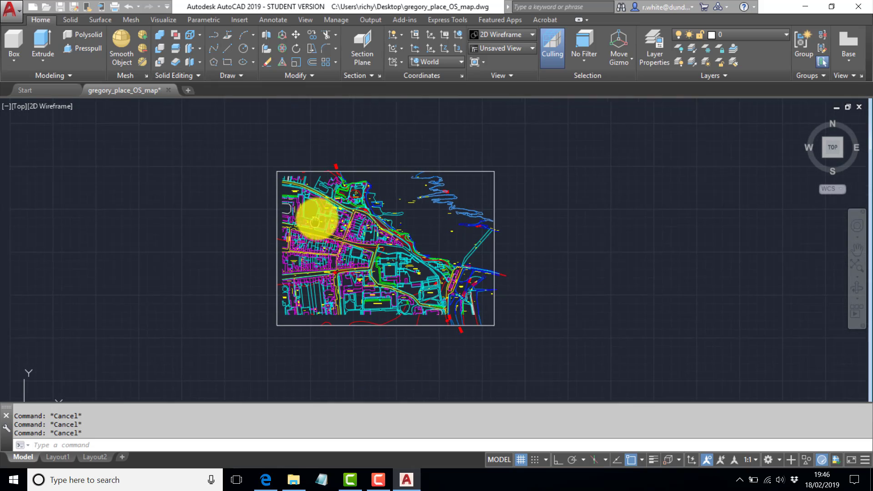
Purge all unused items from the drawing at once, including nested items and orphaned data.
left_click(624, 31)
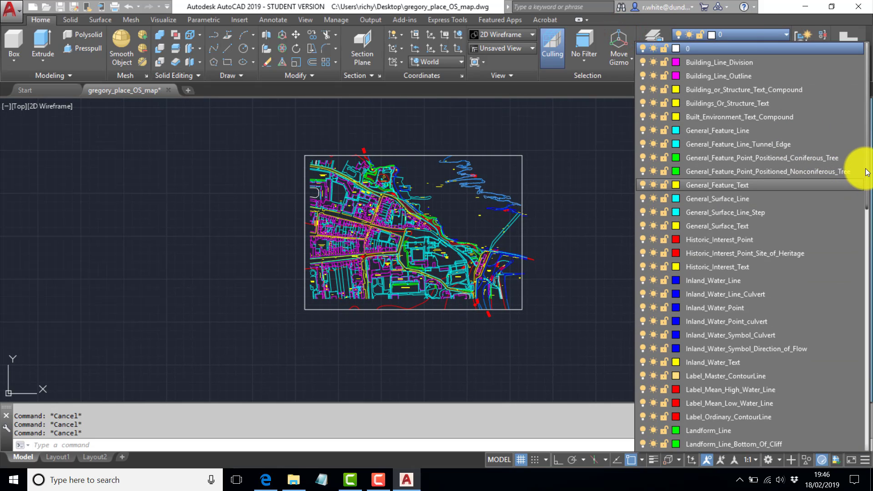
left_click_drag(868, 173, 244, 161)
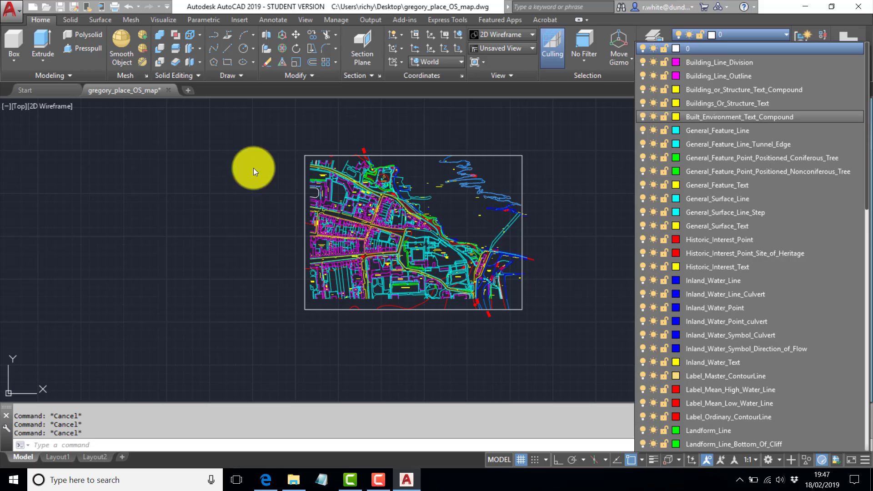
left_click(203, 135)
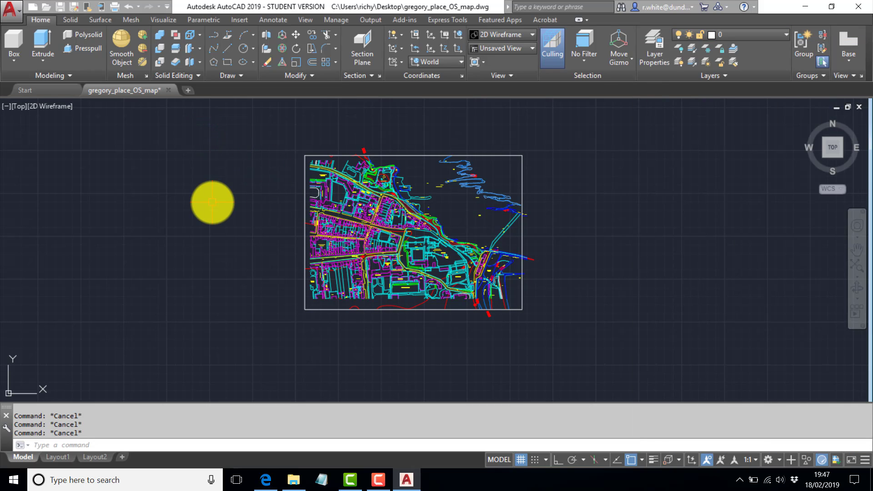
type("purge")
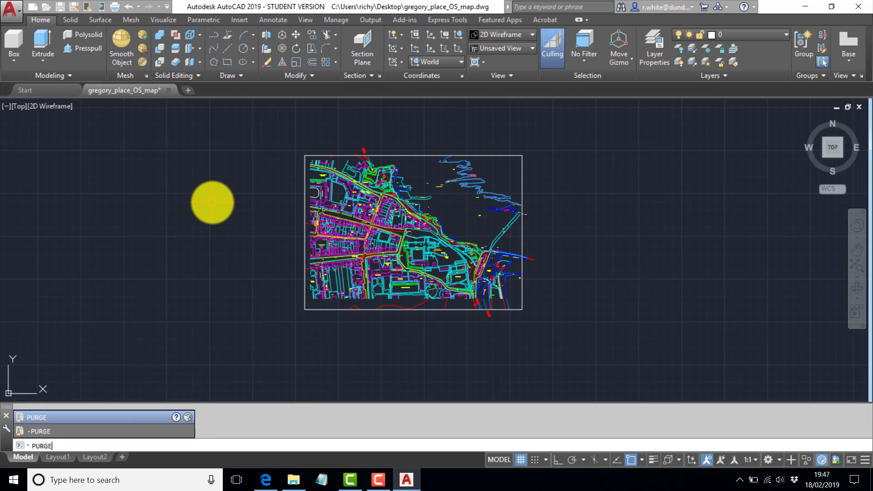
key("Return")
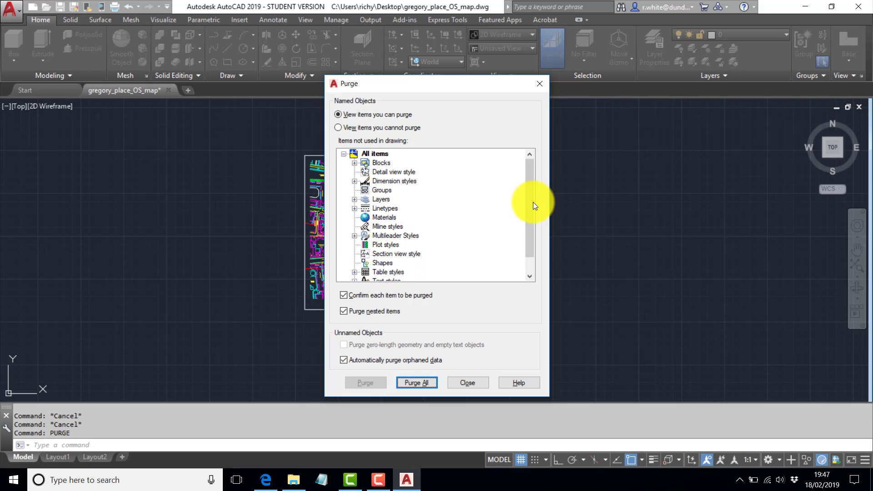
left_click_drag(533, 206, 526, 179)
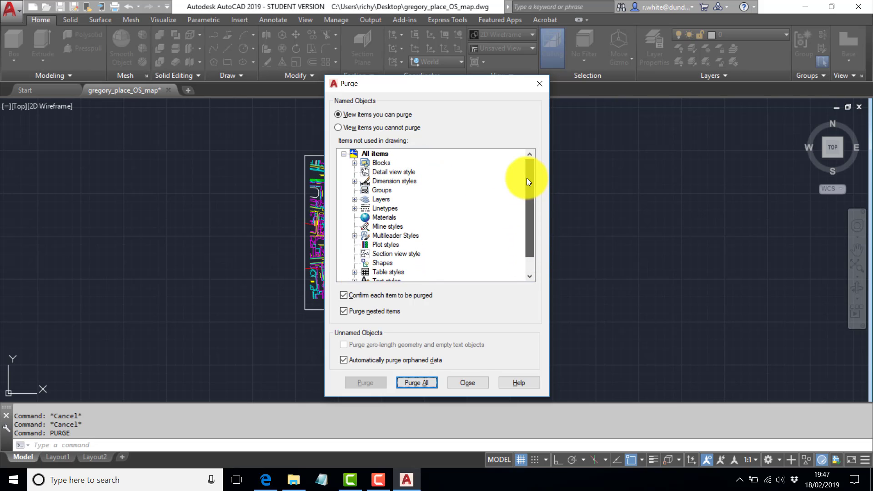
left_click(344, 359)
left_click(419, 383)
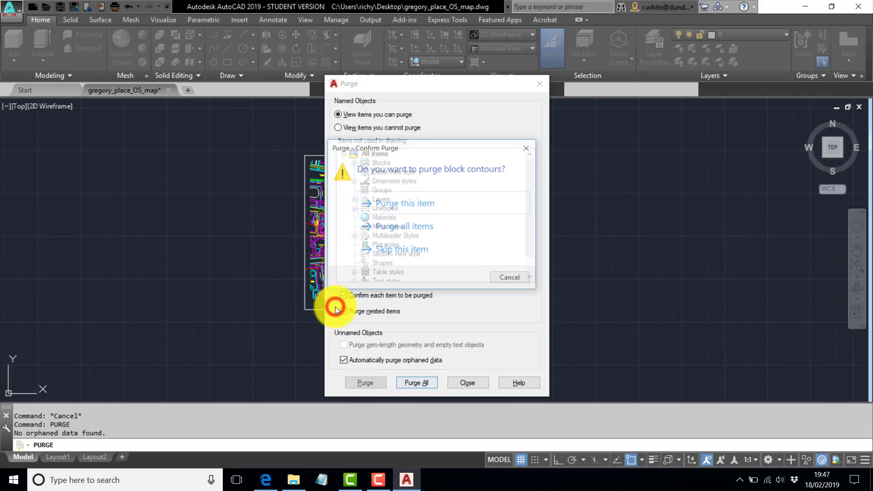
left_click(405, 227)
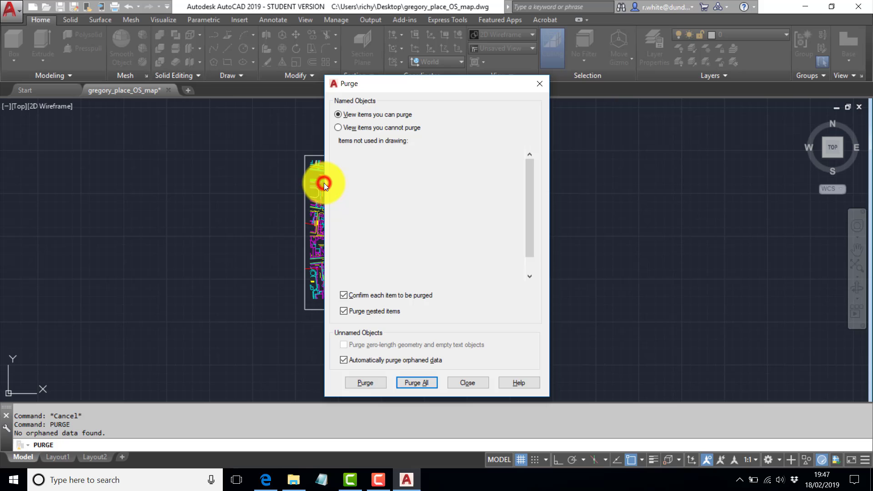
left_click(476, 384)
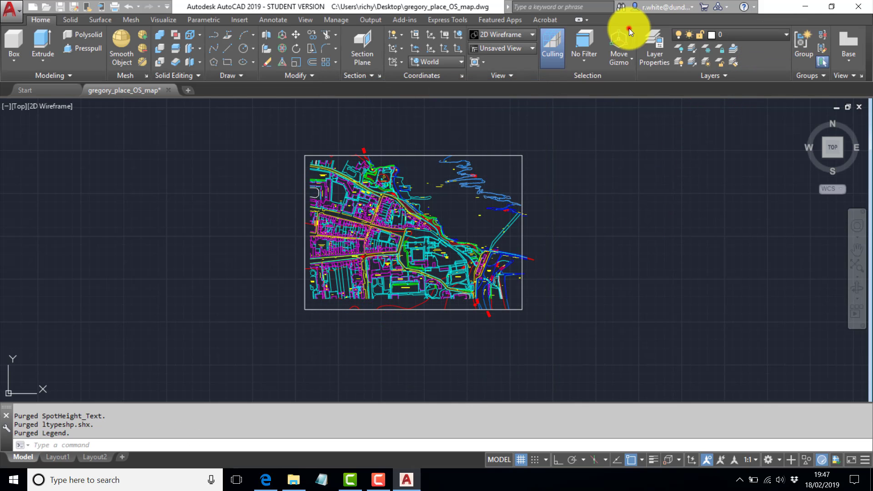
Review the list of layers that remain in the drawing after the purge.
left_click(781, 34)
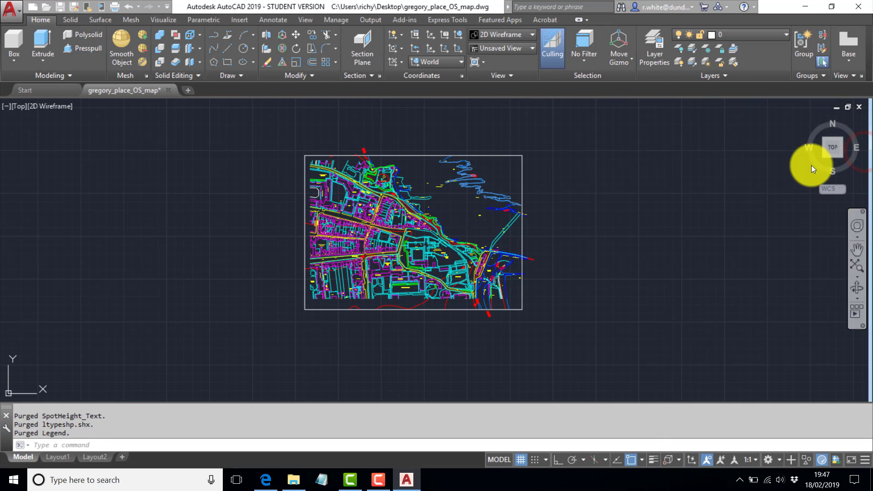
left_click(778, 36)
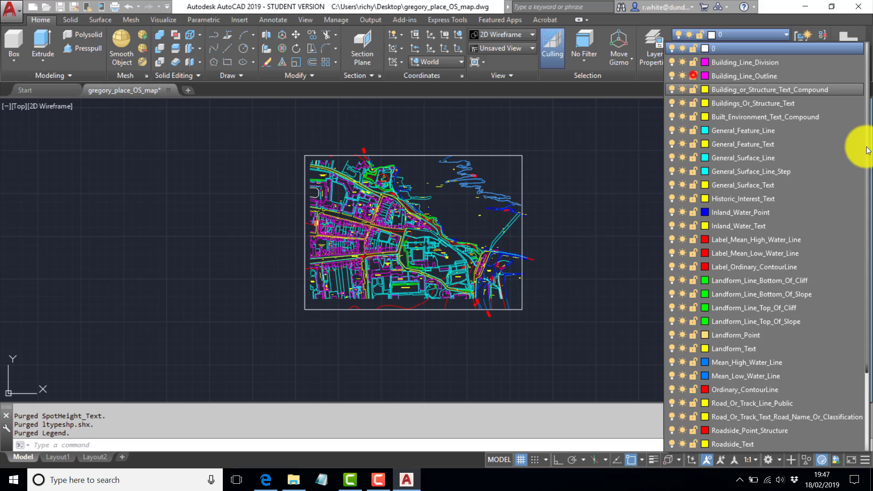
scroll(859, 146, "down", 2)
scroll(857, 132, "up", 2)
scroll(854, 114, "down", 3)
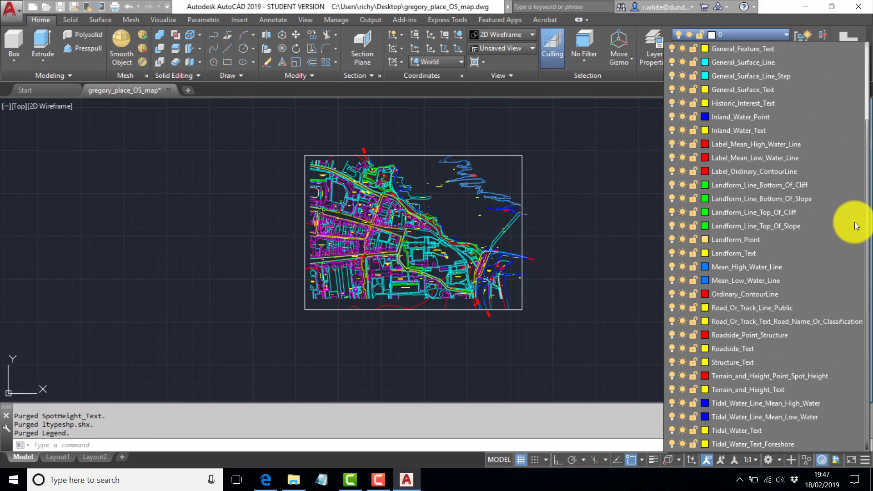
left_click(437, 118)
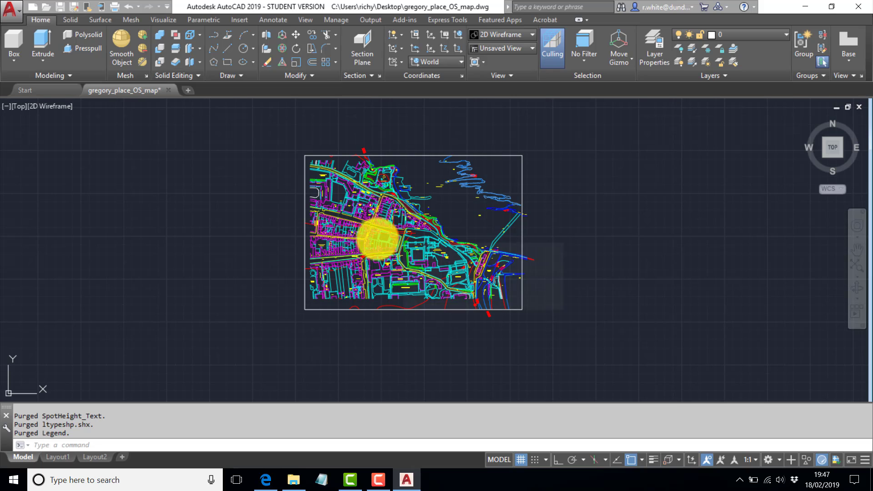
Draw a line from the origin 0,0 to the southwest corner of the map's rectangle.
scroll(359, 243, "down", 4)
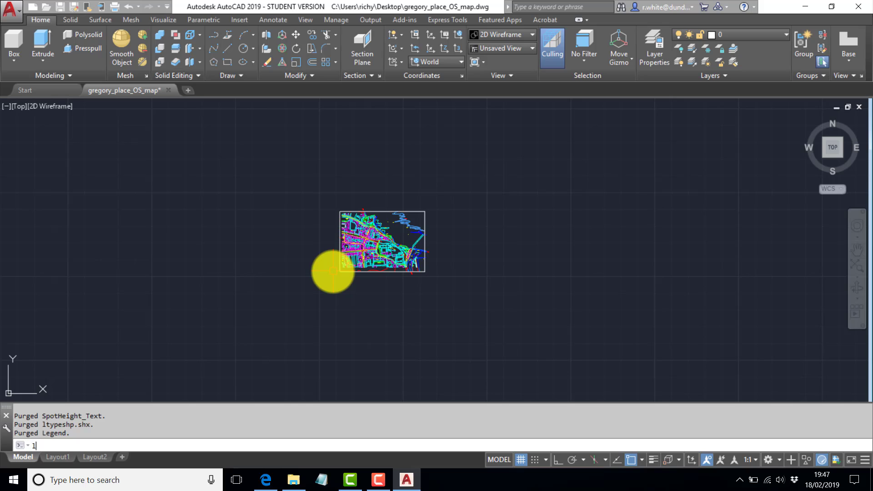
key("Return")
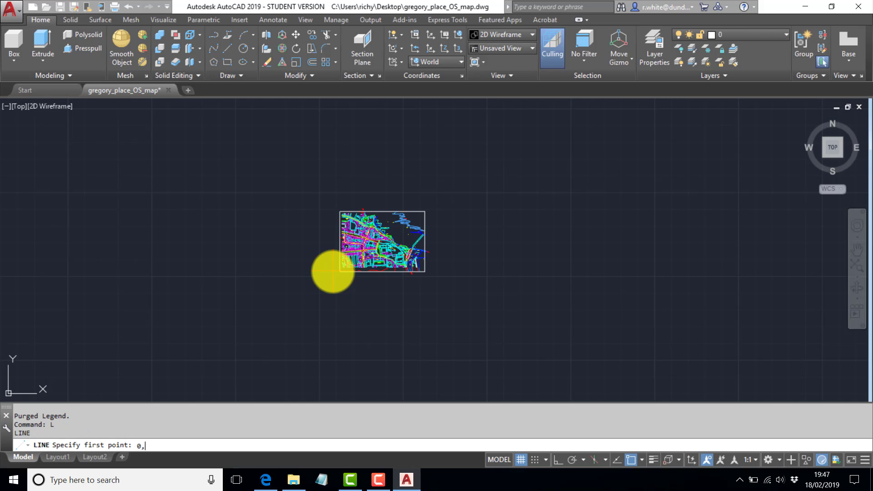
type("0,0")
key("Return")
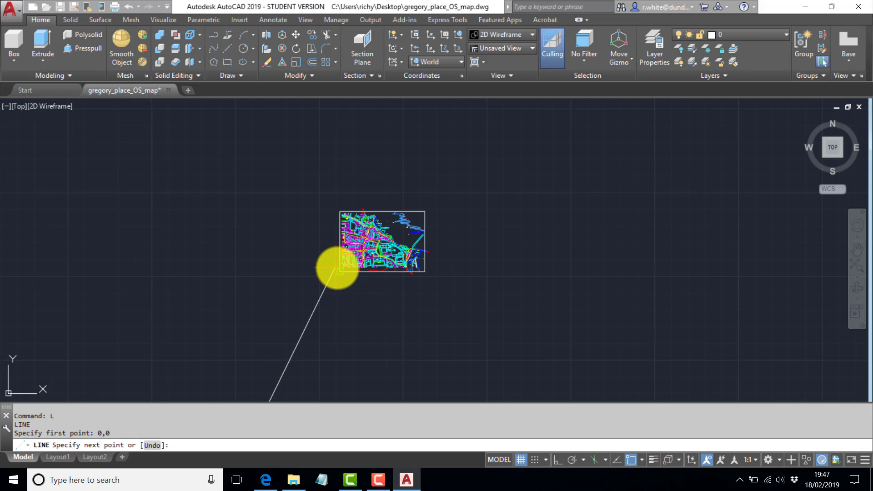
left_click(340, 271)
key("Return")
Erase the line running from the origin to the map rectangle.
scroll(332, 234, "up", 3)
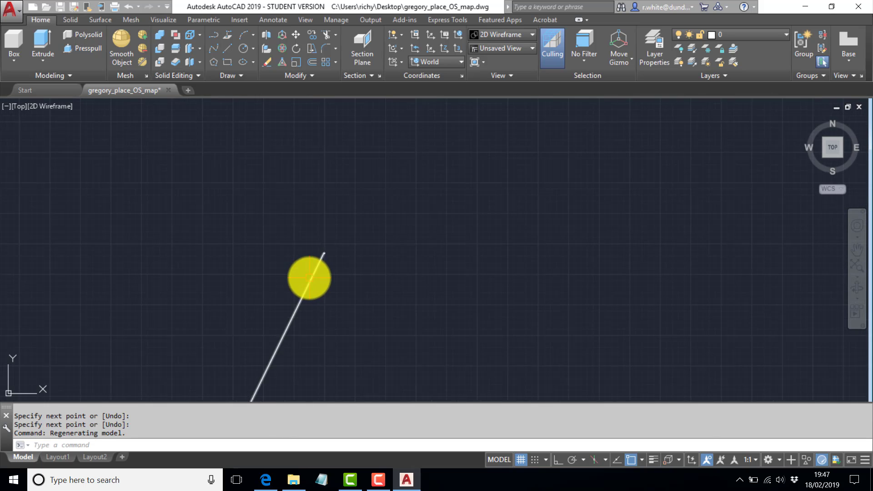
mouse_move(308, 275)
middle_mouse_down()
mouse_move(321, 178)
mouse_move(337, 142)
middle_mouse_up()
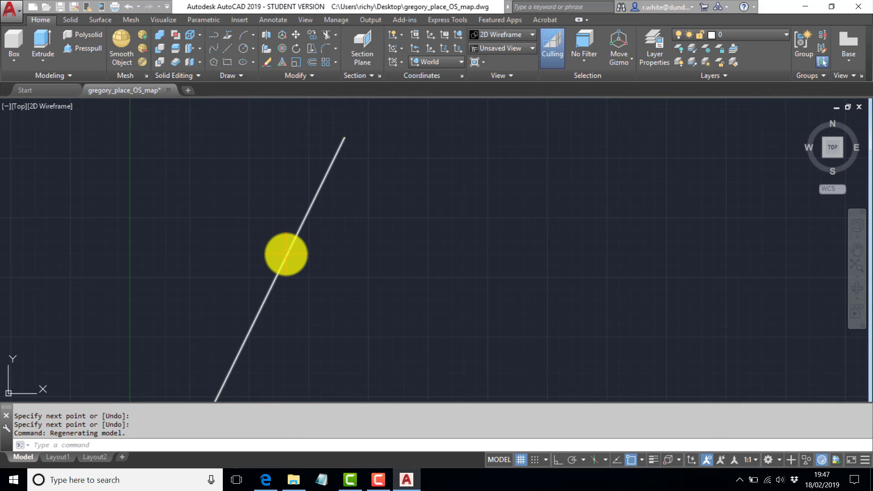
left_click(305, 210)
key("Delete")
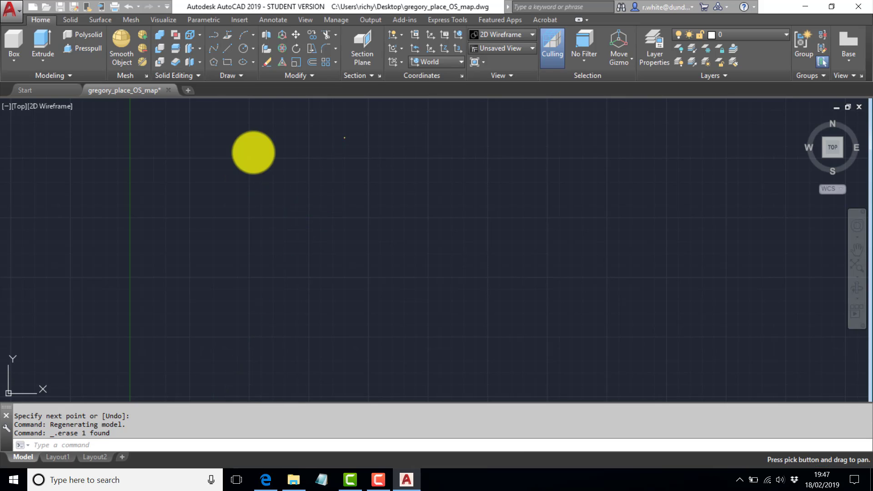
Erase the two stray red labels far north of the map, and save the drawing.
scroll(393, 238, "down", 1)
middle_click(314, 190)
middle_click(314, 191)
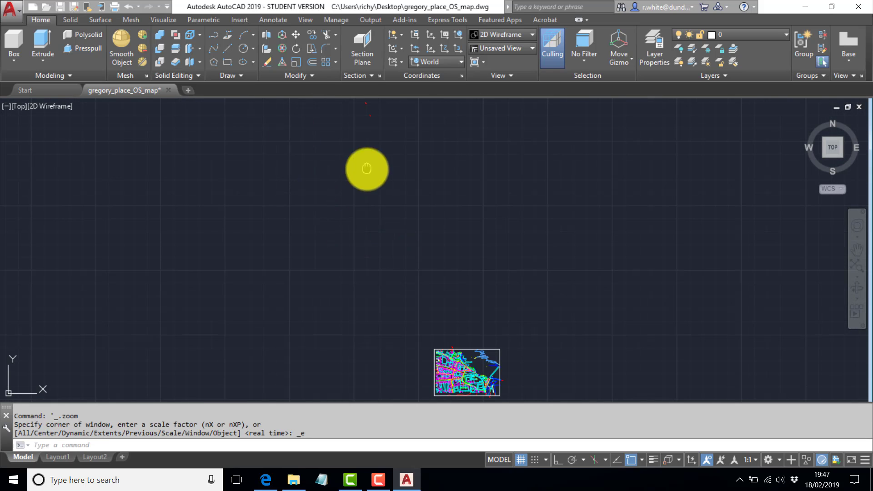
left_click_drag(400, 234, 341, 172)
key("Delete")
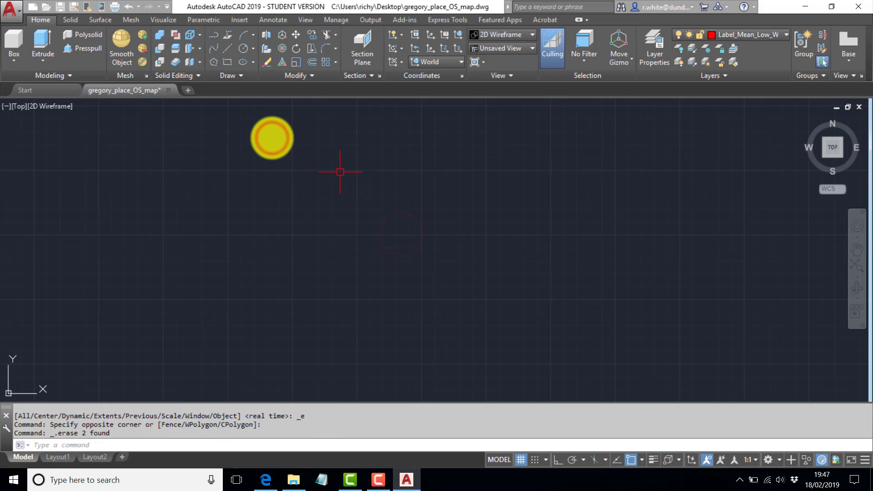
middle_click(401, 216)
middle_click(400, 216)
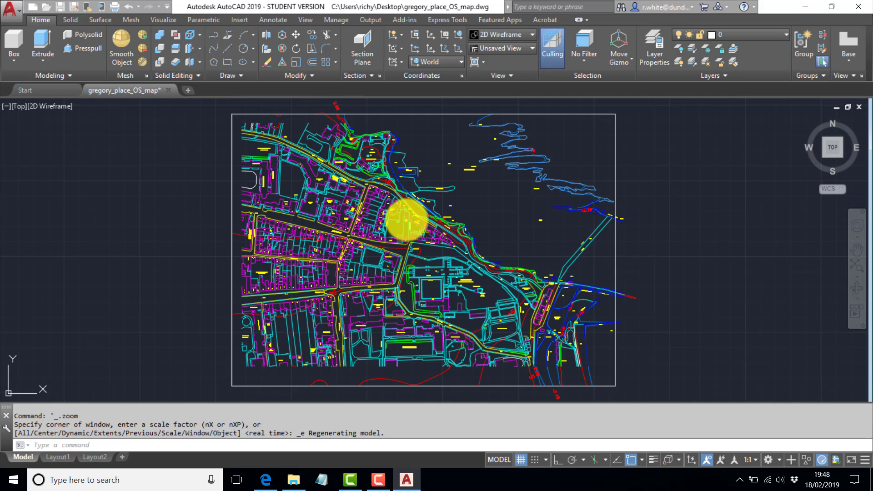
left_click(61, 7)
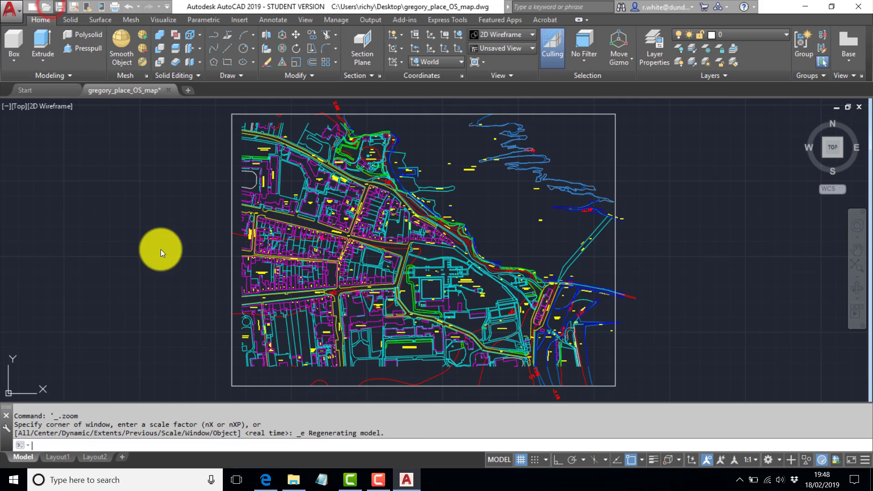